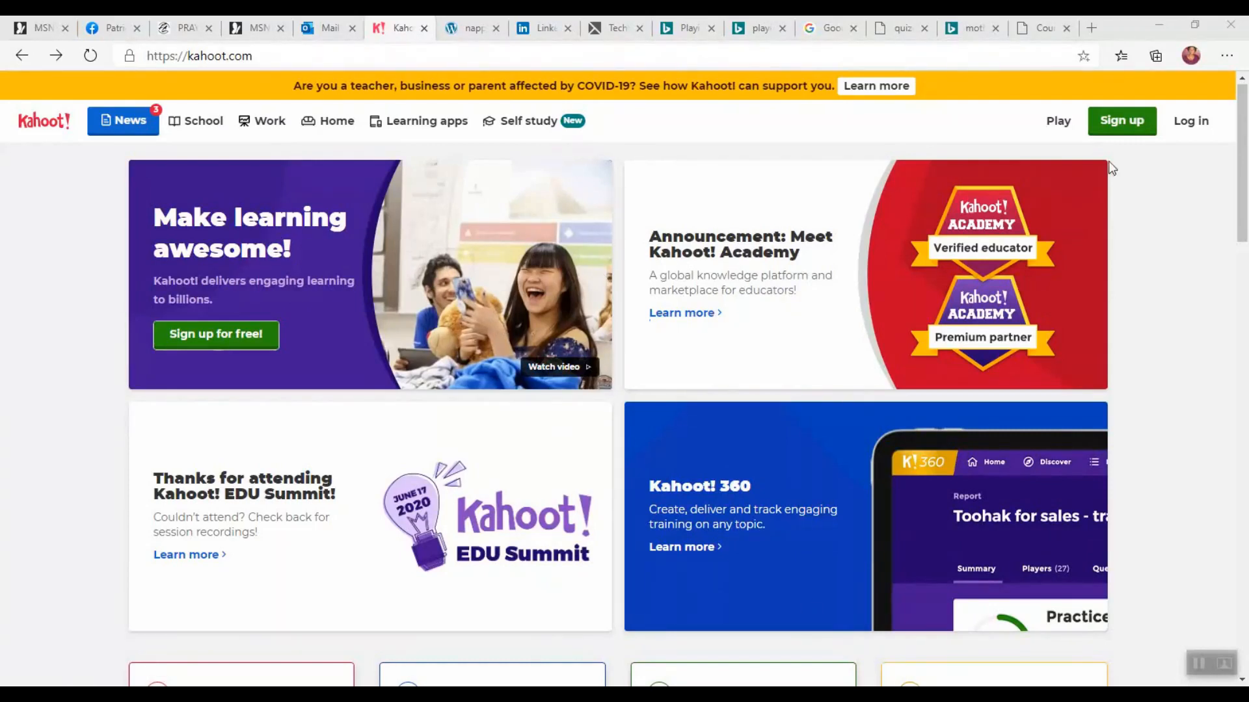
Step: Sign up for a Teacher account with School as the workplace, using the existing Google account
{"action": "left_click", "coordinate": [1122, 121]}
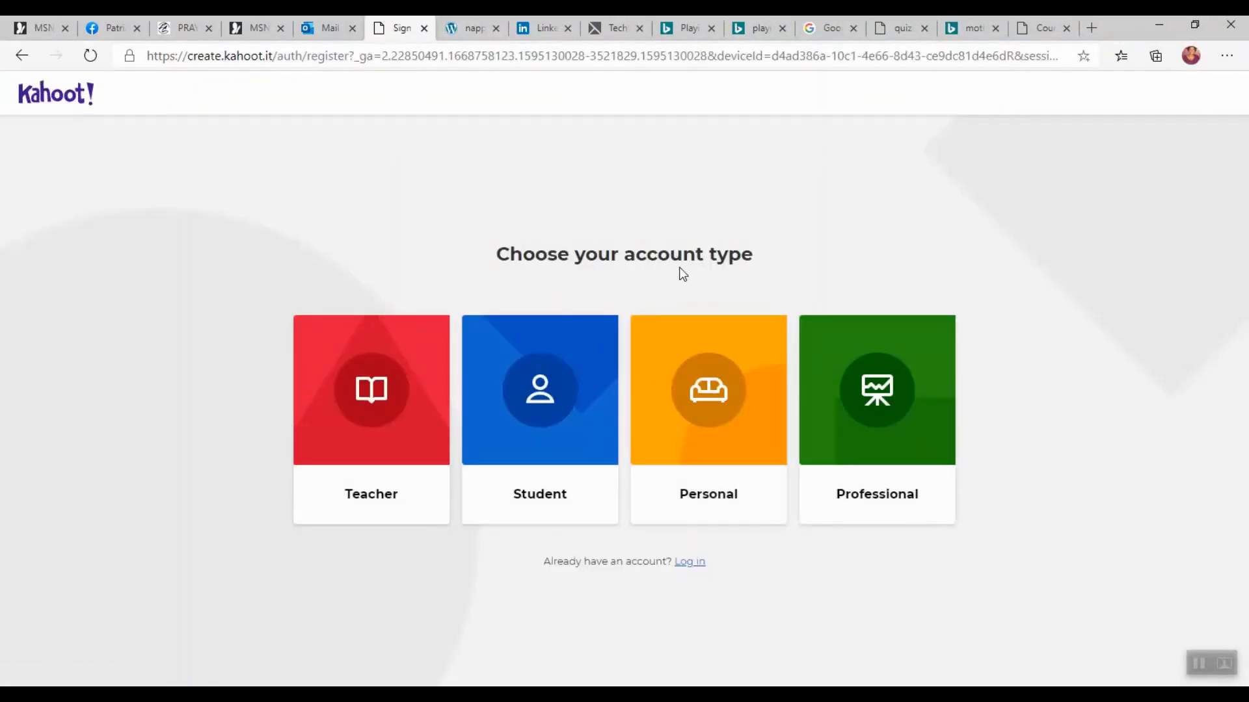
{"action": "left_click", "coordinate": [367, 400]}
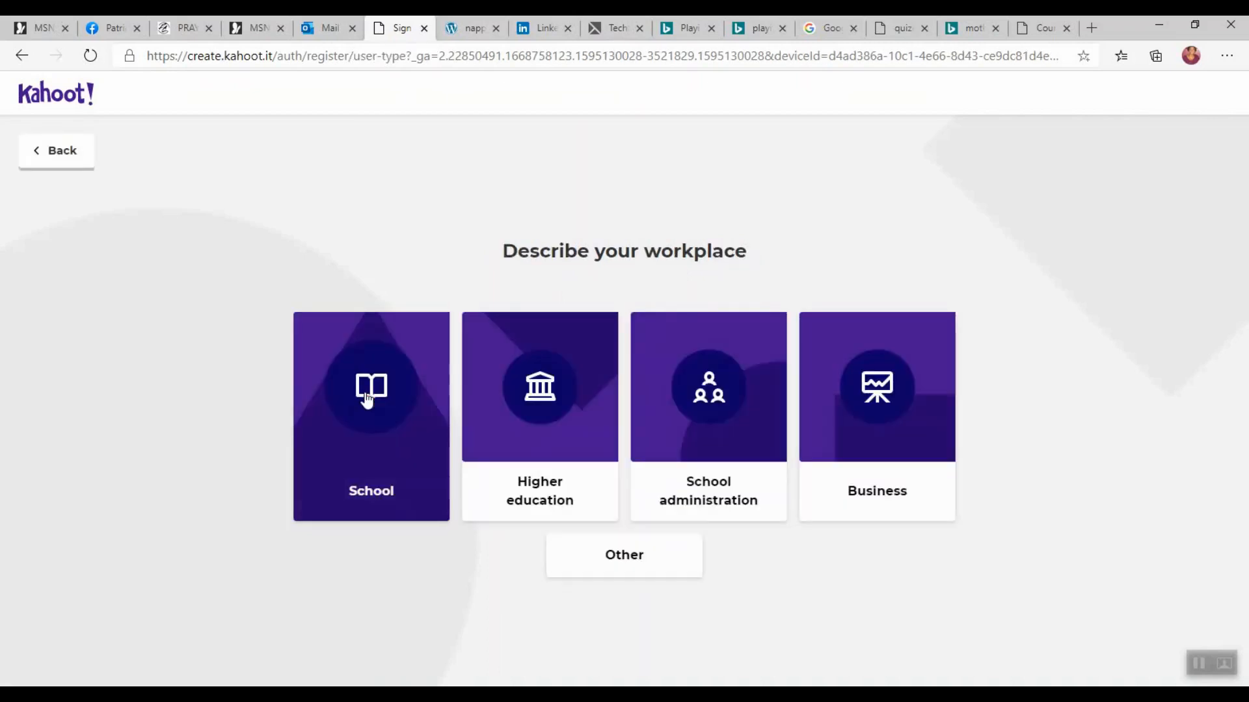
{"action": "left_click", "coordinate": [340, 436]}
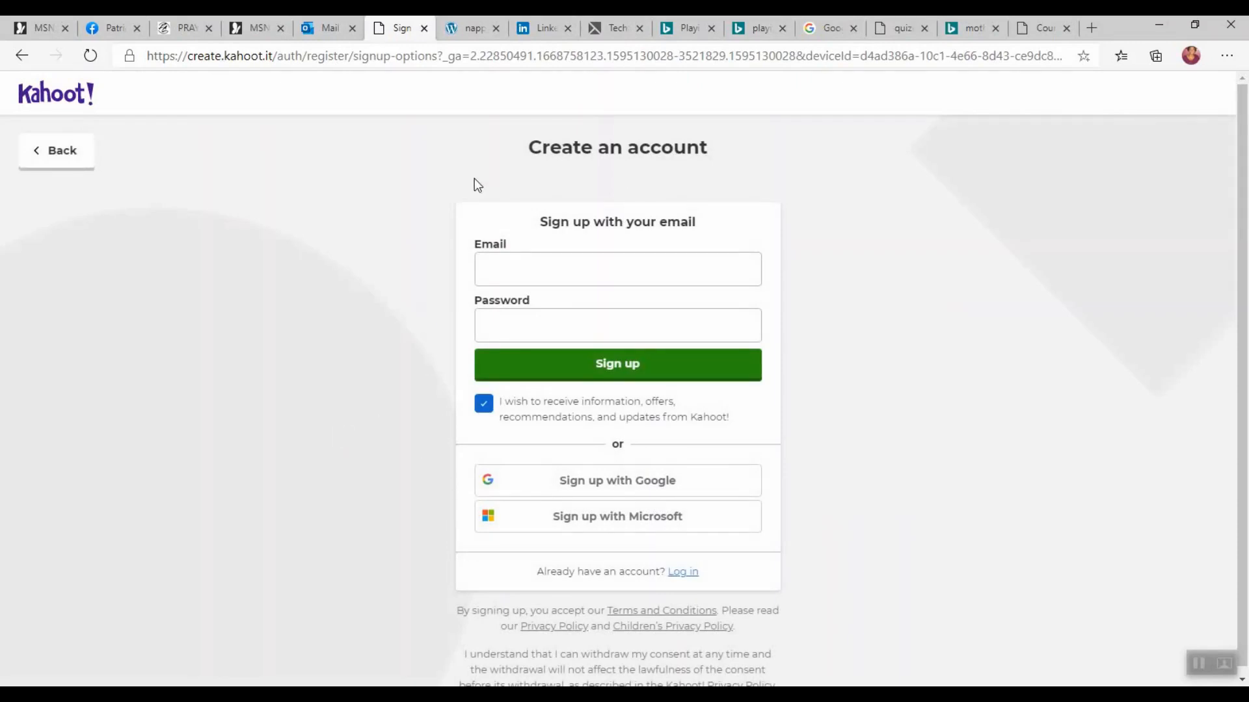
{"action": "left_click", "coordinate": [599, 493]}
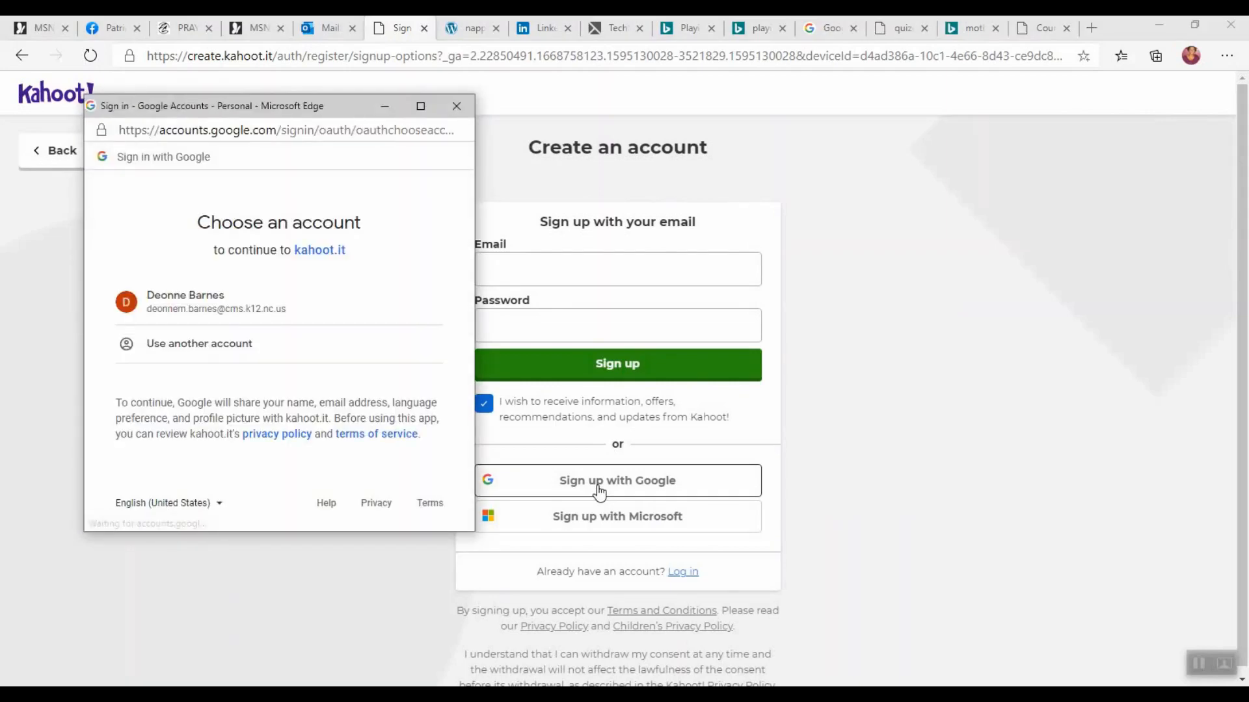
{"action": "left_click", "coordinate": [205, 305]}
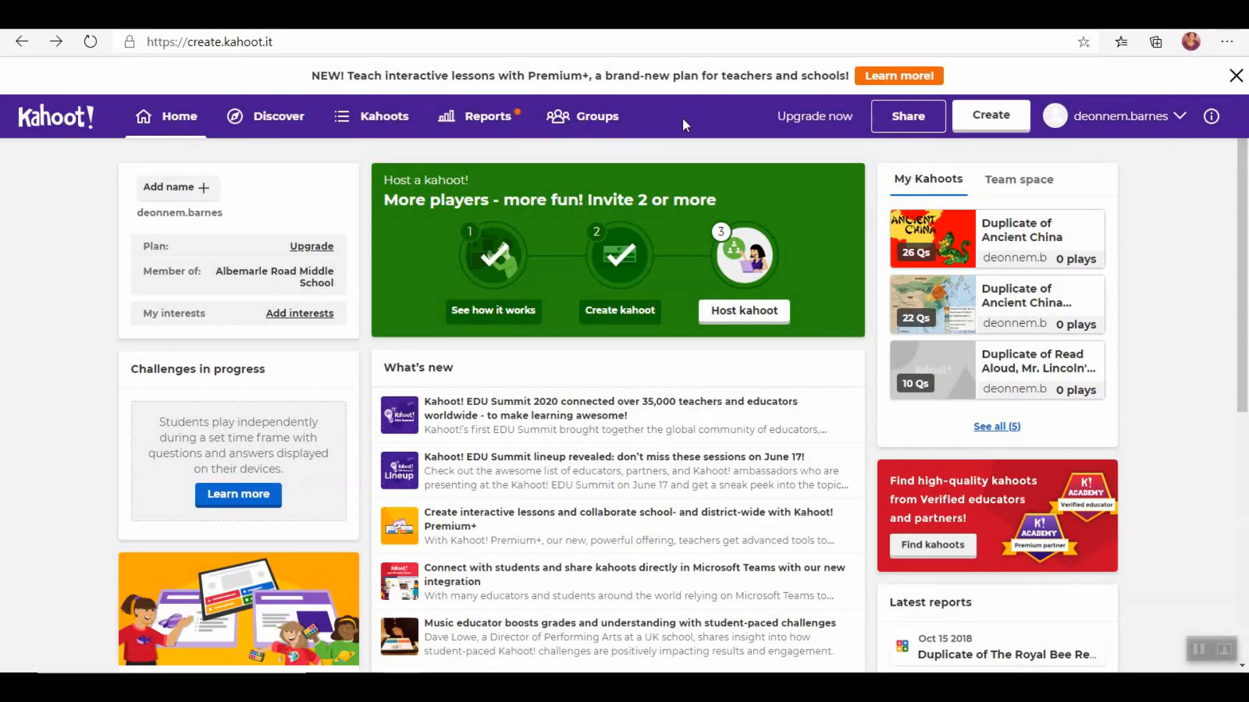
Step: View the Reports page and the list of own kahoots
{"action": "left_click", "coordinate": [479, 116]}
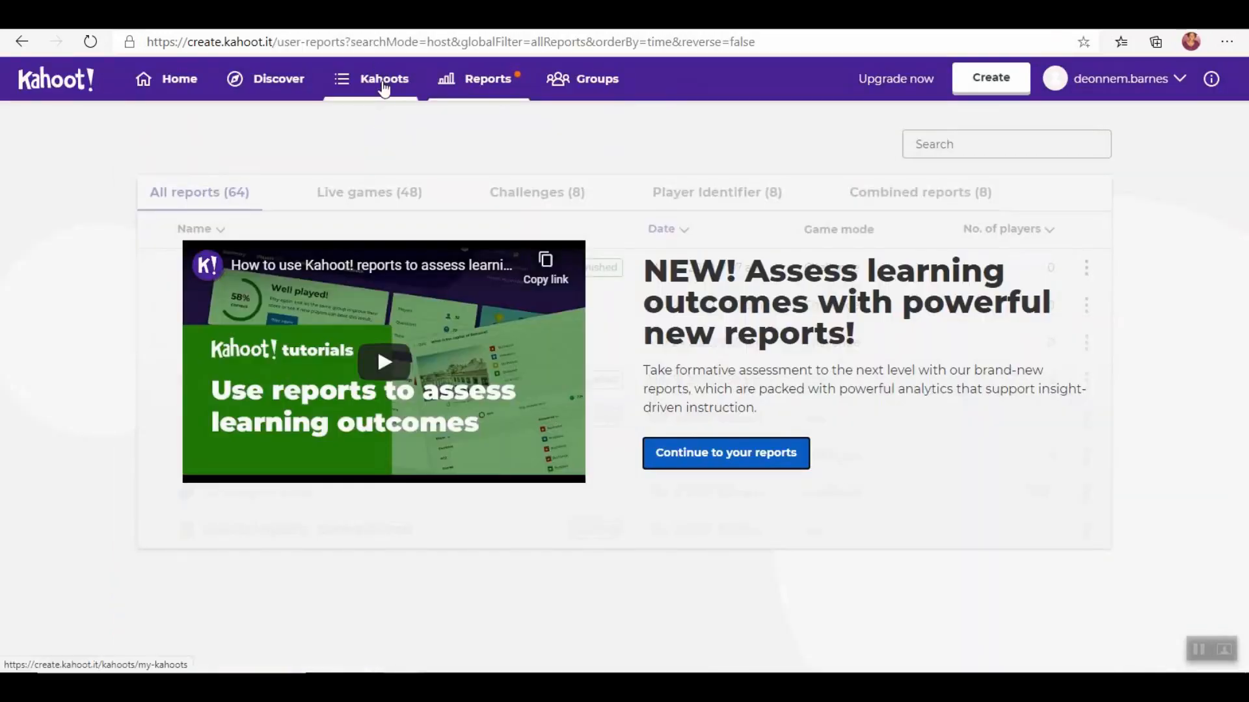
{"action": "left_click", "coordinate": [380, 79]}
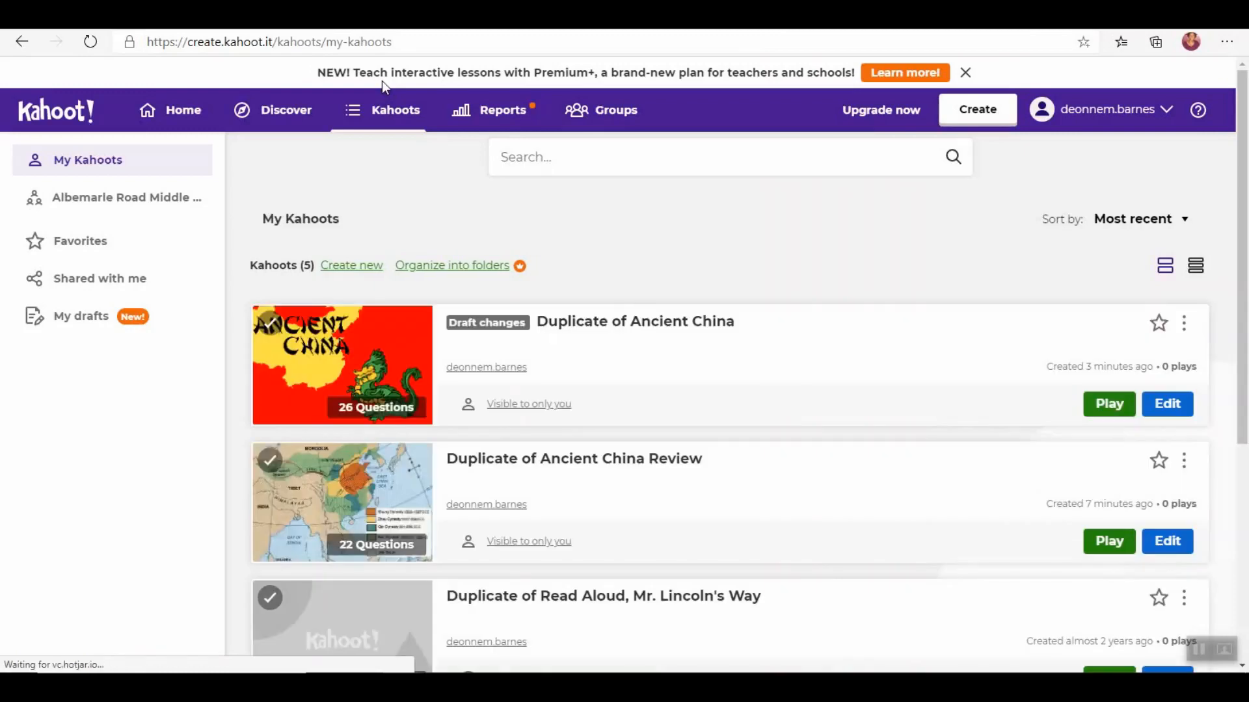
Step: Search the Discover library for kahoots about "Ancient China"
{"action": "left_click", "coordinate": [281, 125]}
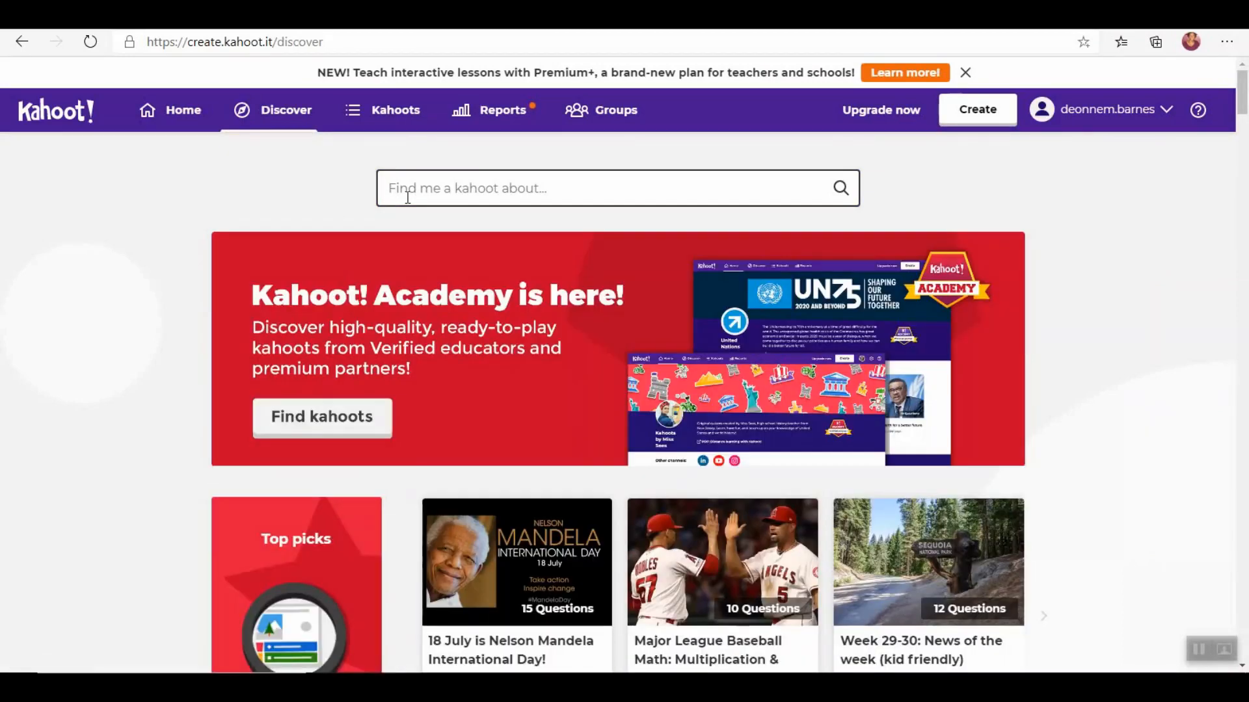
{"action": "type", "text": "Ancient"}
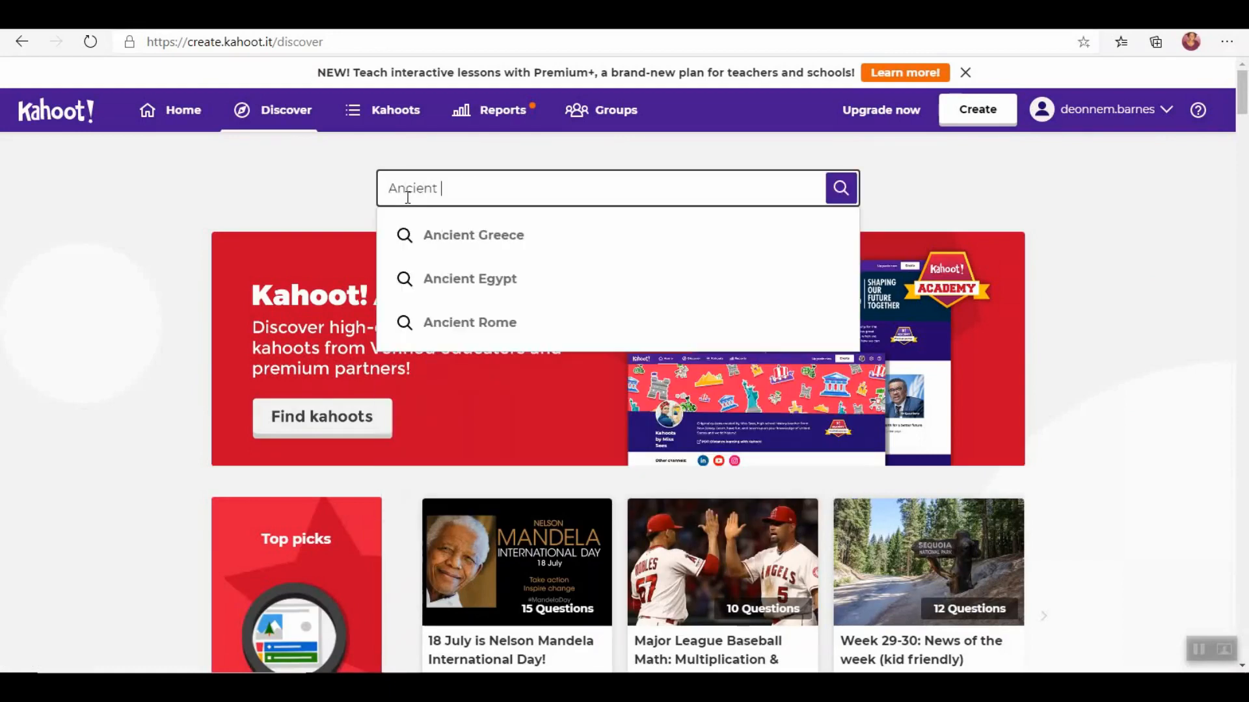
{"action": "type", "text": " China"}
{"action": "left_click", "coordinate": [842, 190]}
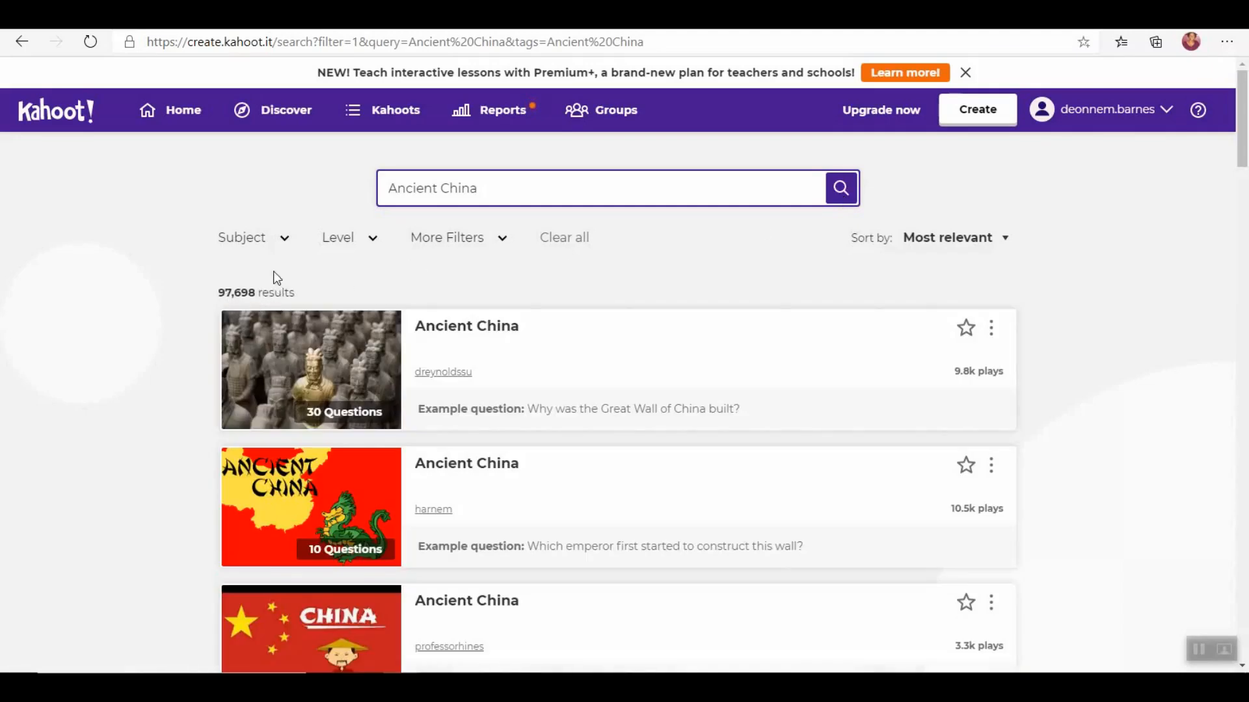
Step: Filter the Ancient China search results to the Grade 6 level
{"action": "left_click", "coordinate": [371, 239]}
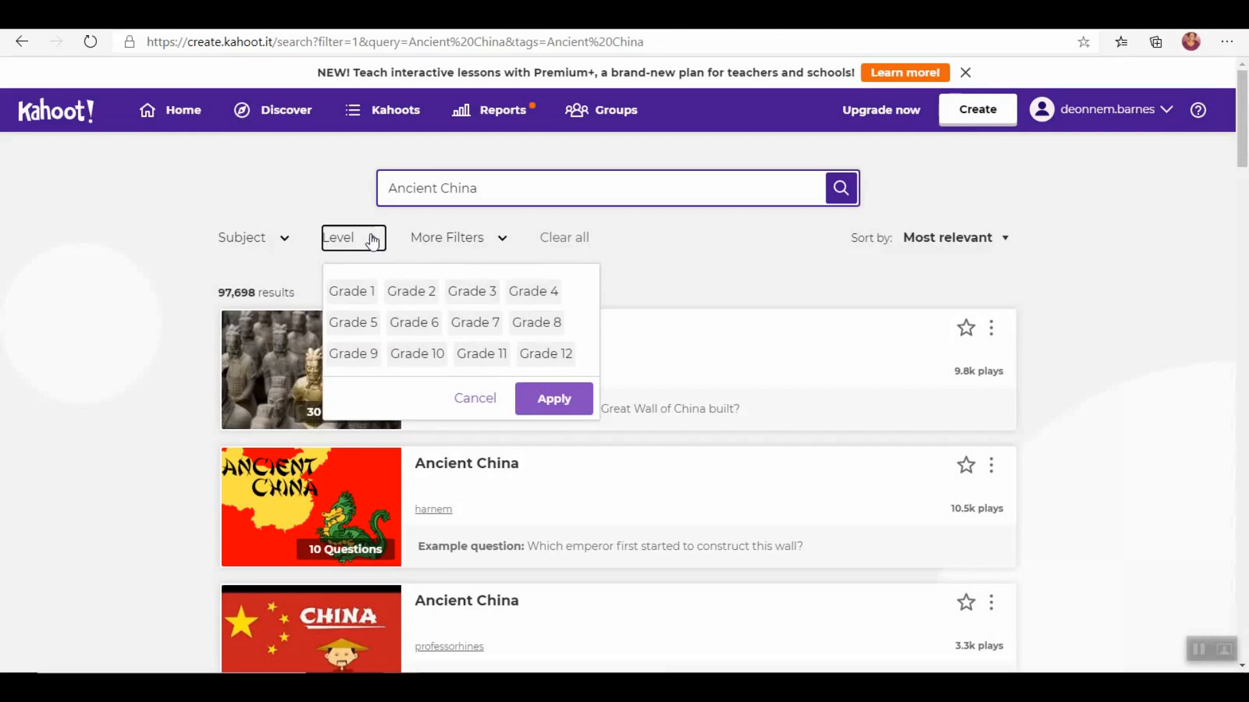
{"action": "left_click", "coordinate": [426, 330]}
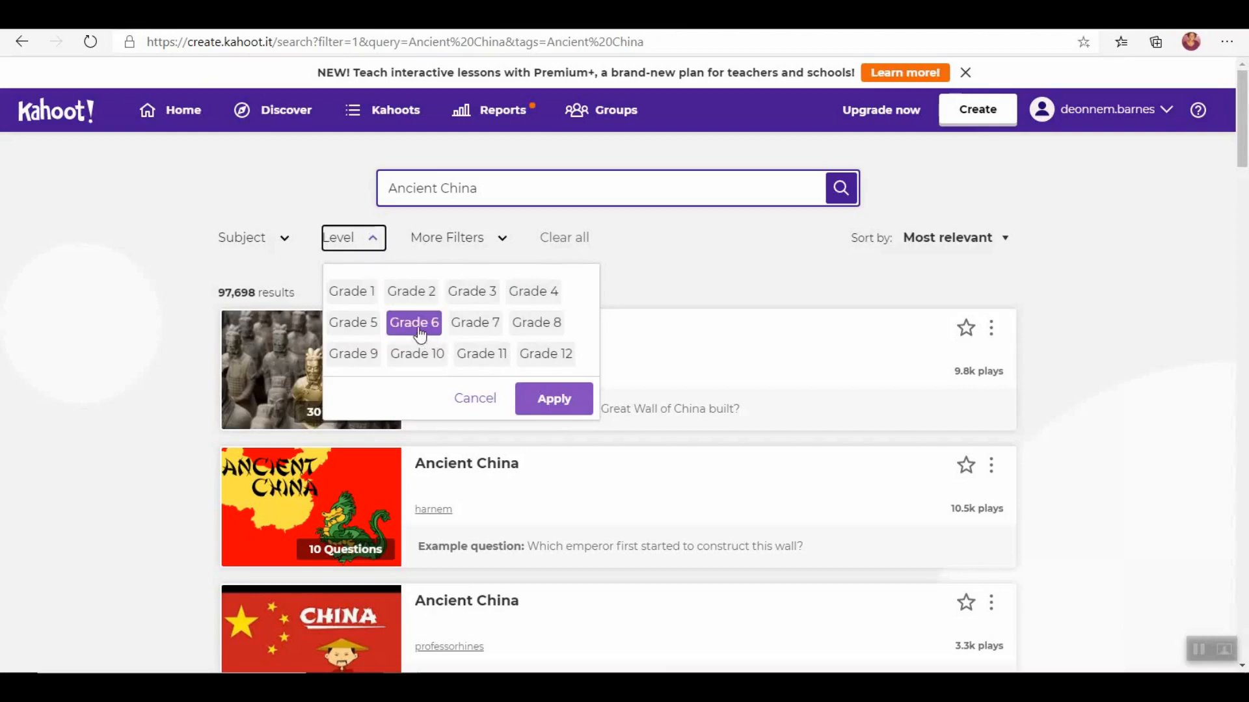
{"action": "left_click", "coordinate": [370, 251]}
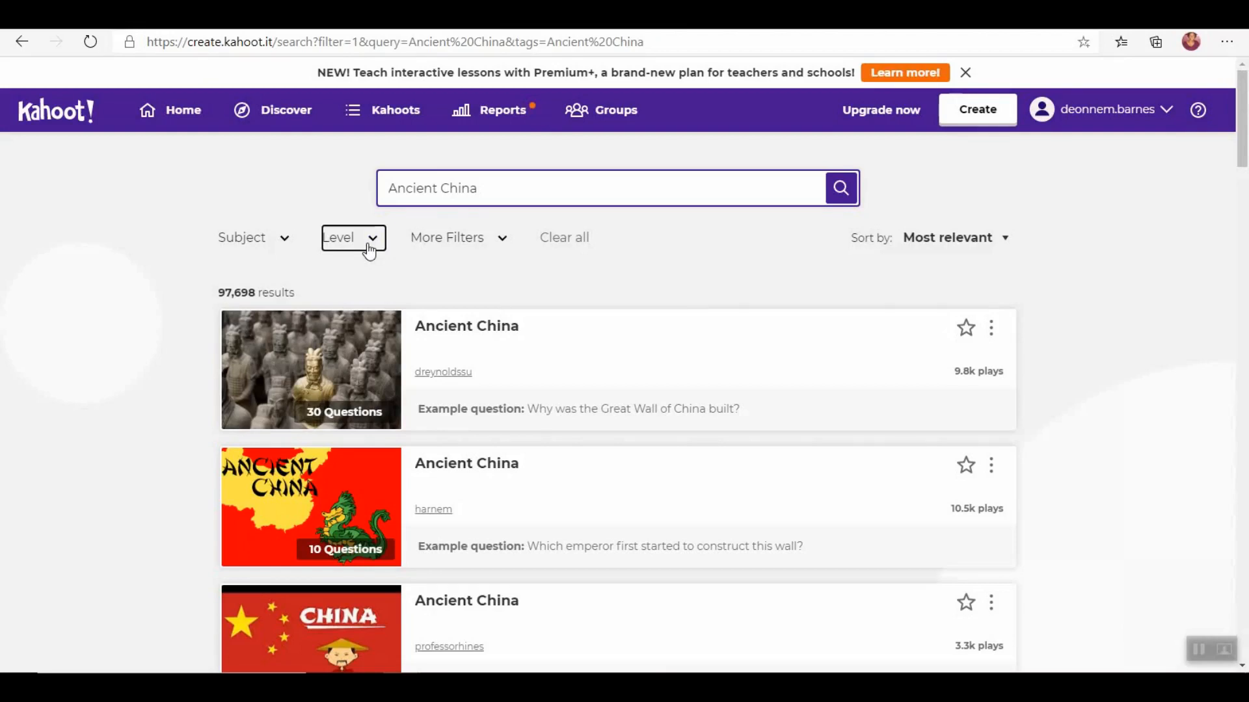
{"action": "left_click", "coordinate": [369, 251]}
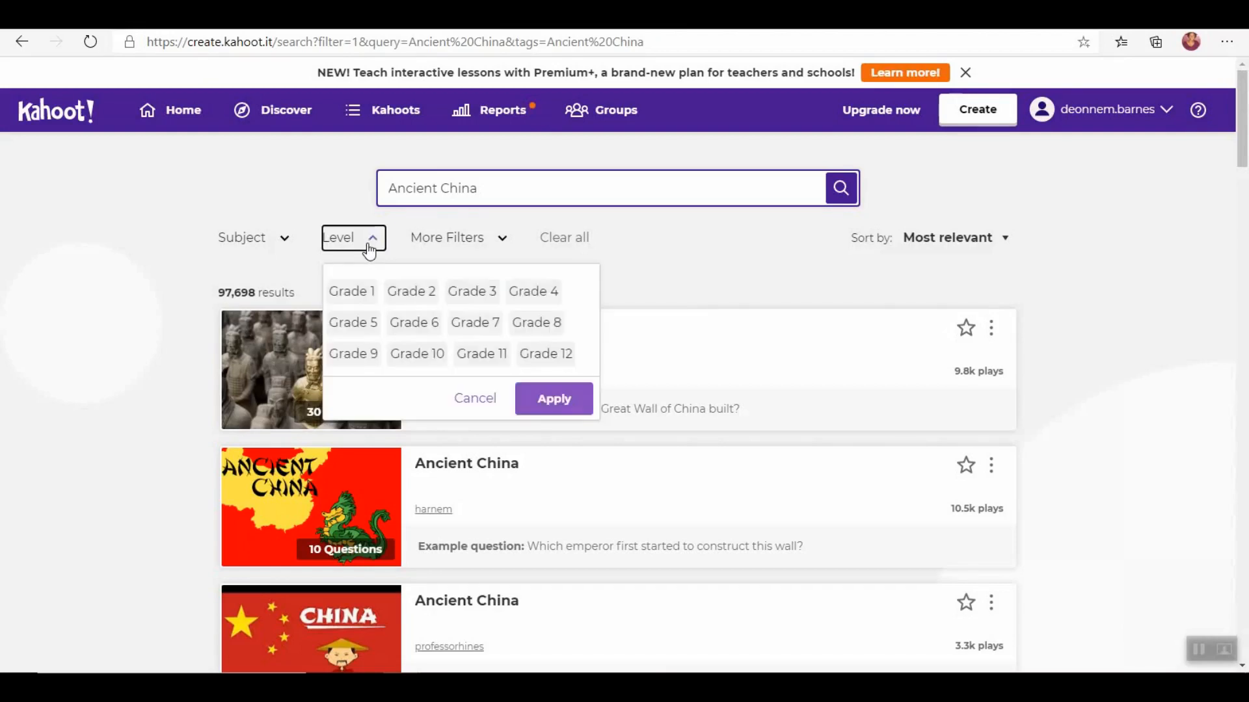
{"action": "left_click", "coordinate": [403, 321]}
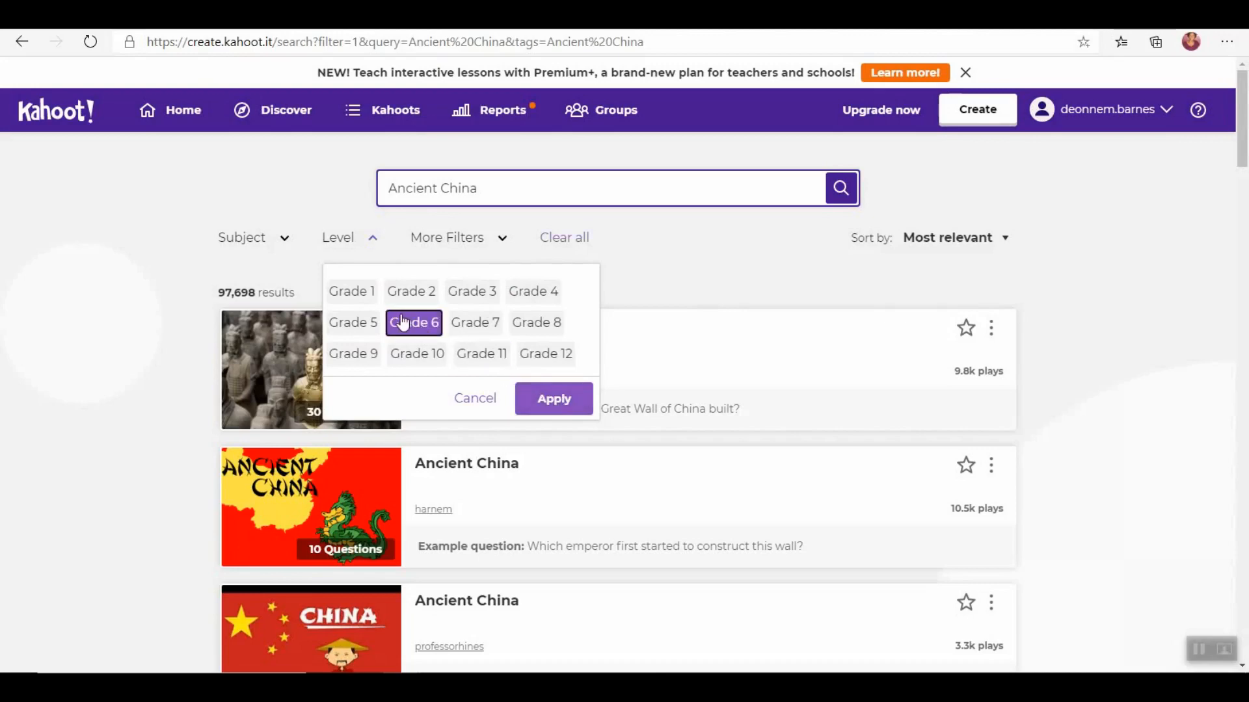
{"action": "left_click", "coordinate": [563, 408]}
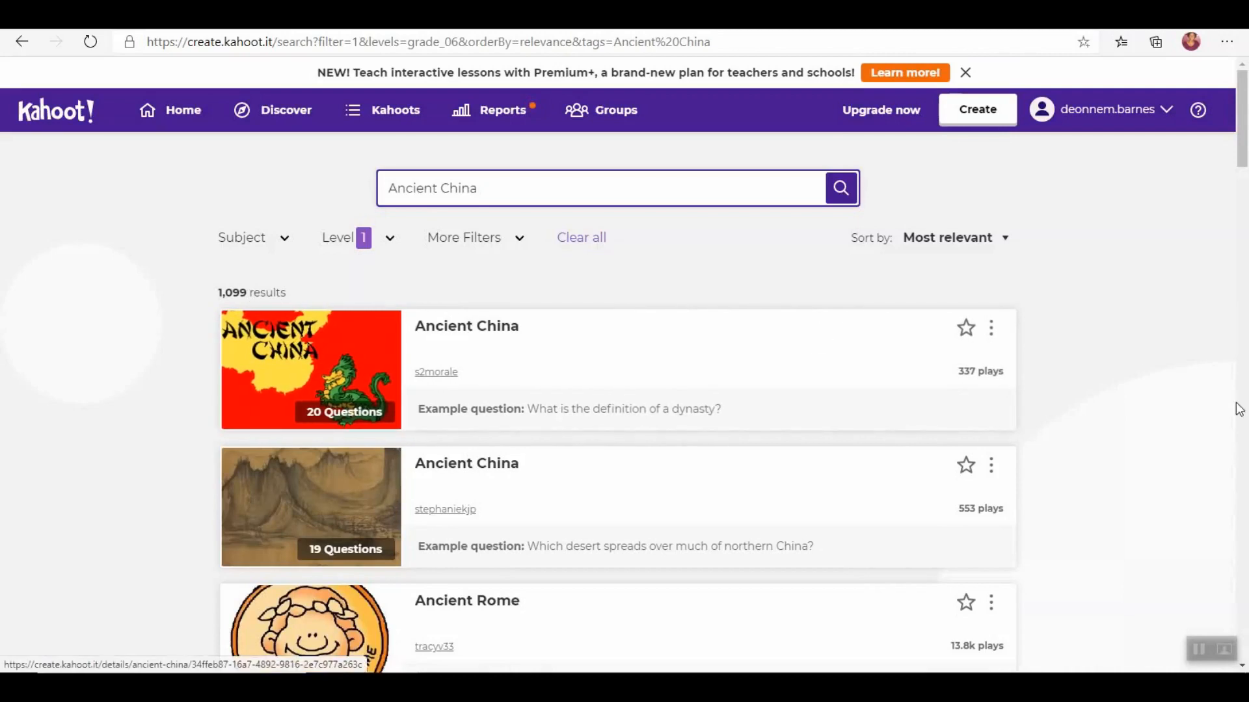
Step: Browse the filtered results and open the kahoot "Ancient China: SC 6th Grade"
{"action": "scroll", "coordinate": [1246, 432], "scroll_direction": "down", "scroll_amount": 8}
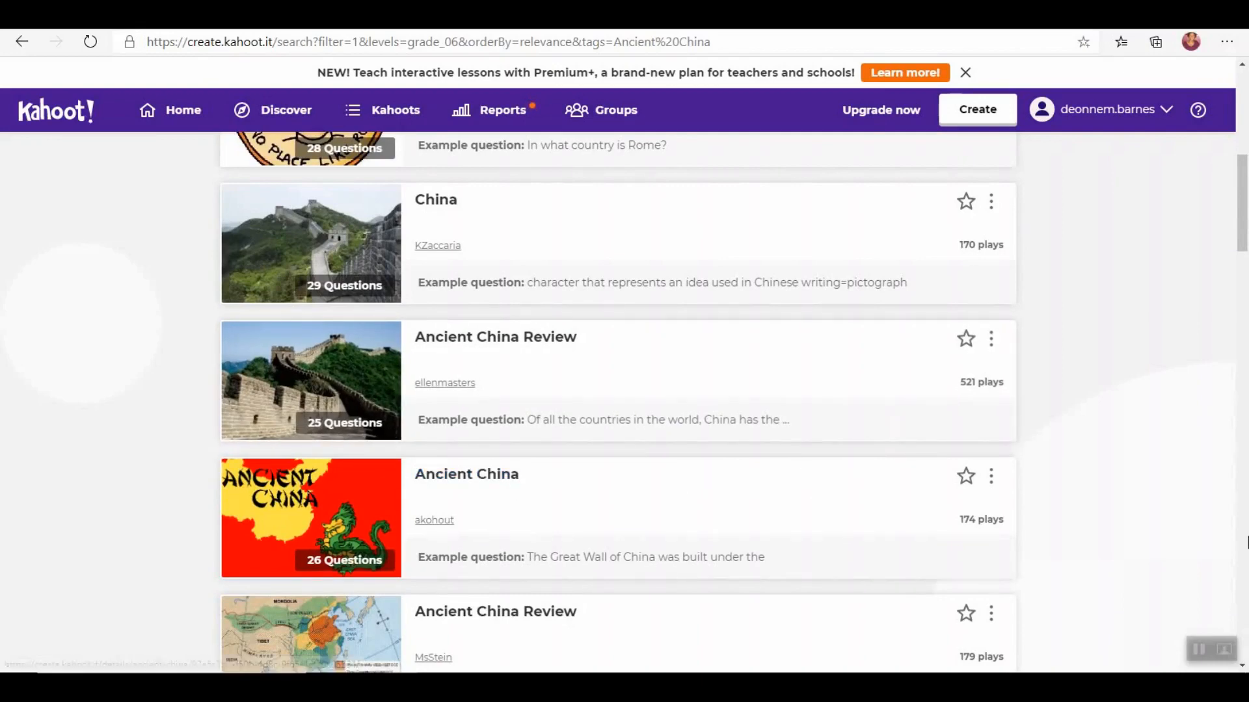
{"action": "scroll", "coordinate": [1246, 542], "scroll_direction": "down", "scroll_amount": 8}
{"action": "scroll", "coordinate": [1246, 542], "scroll_direction": "down", "scroll_amount": 20}
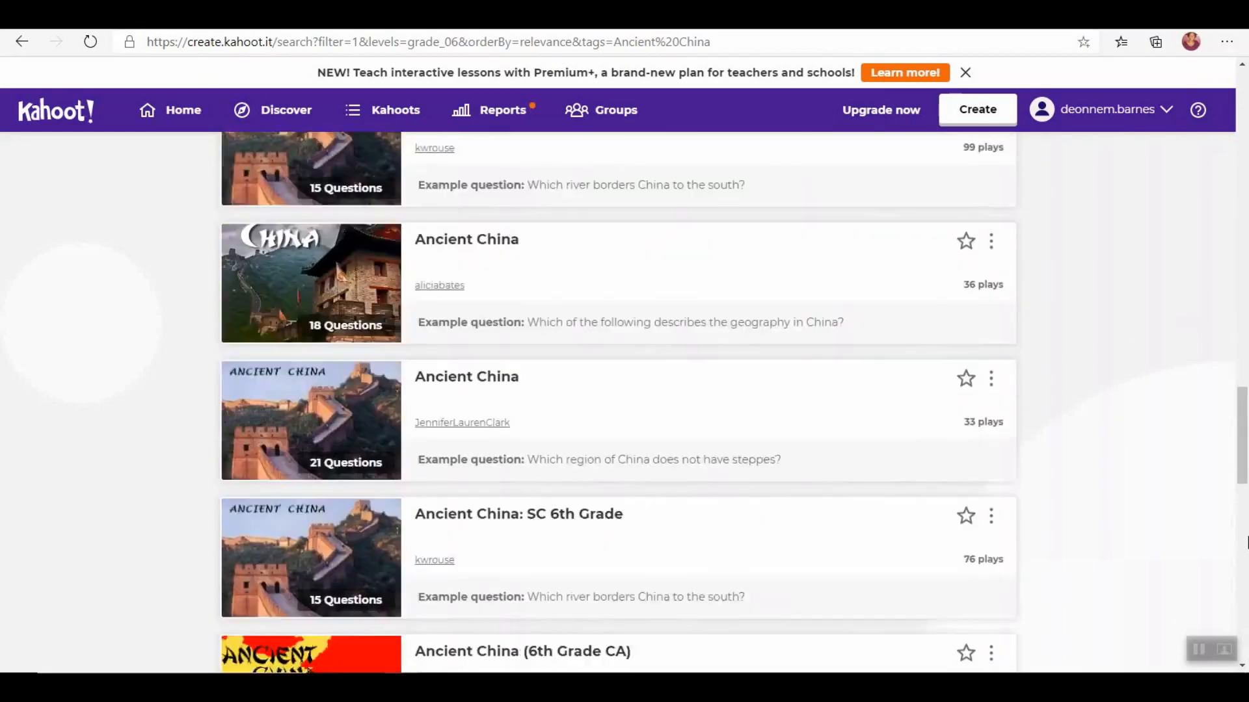
{"action": "scroll", "coordinate": [1246, 541], "scroll_direction": "down", "scroll_amount": 1}
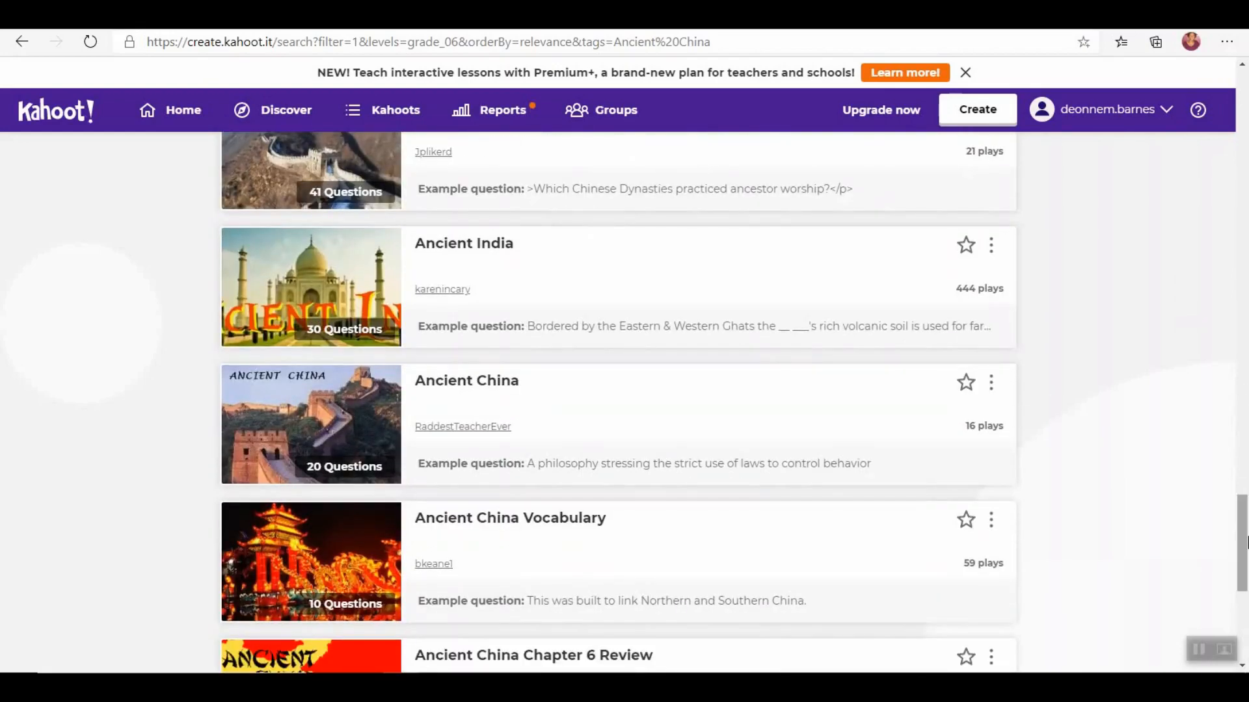
{"action": "left_click", "coordinate": [1242, 457]}
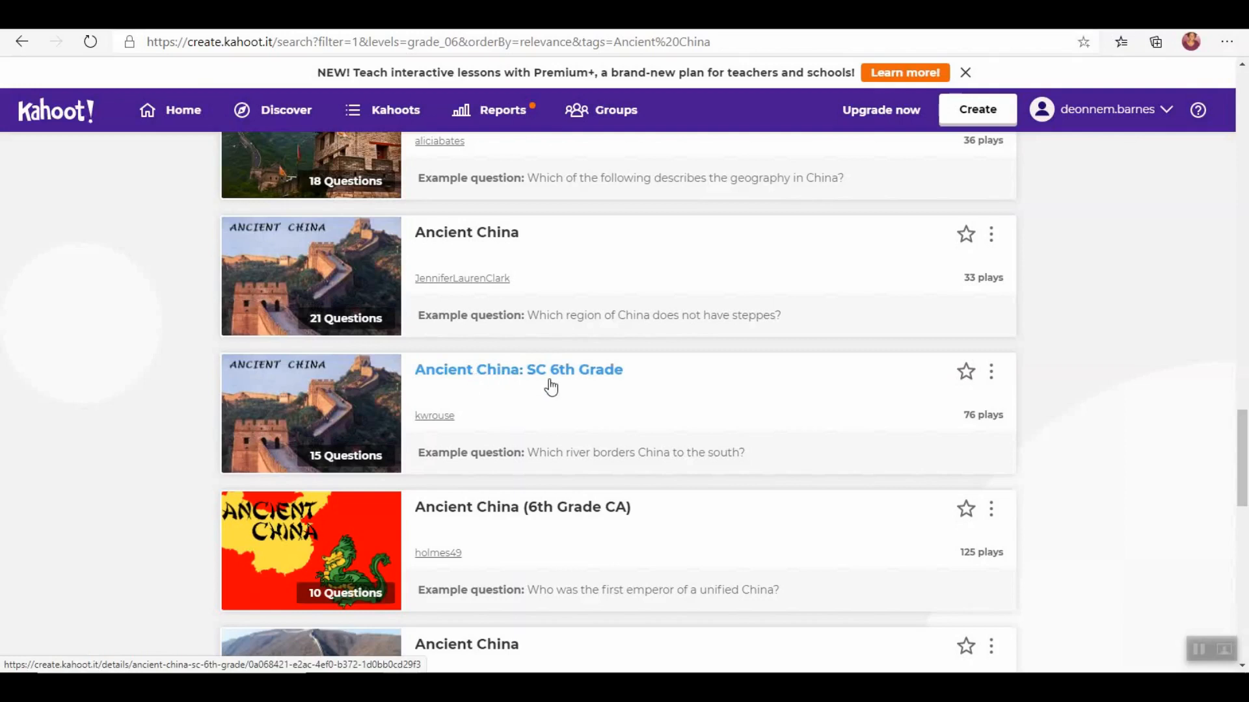
{"action": "left_click", "coordinate": [503, 382]}
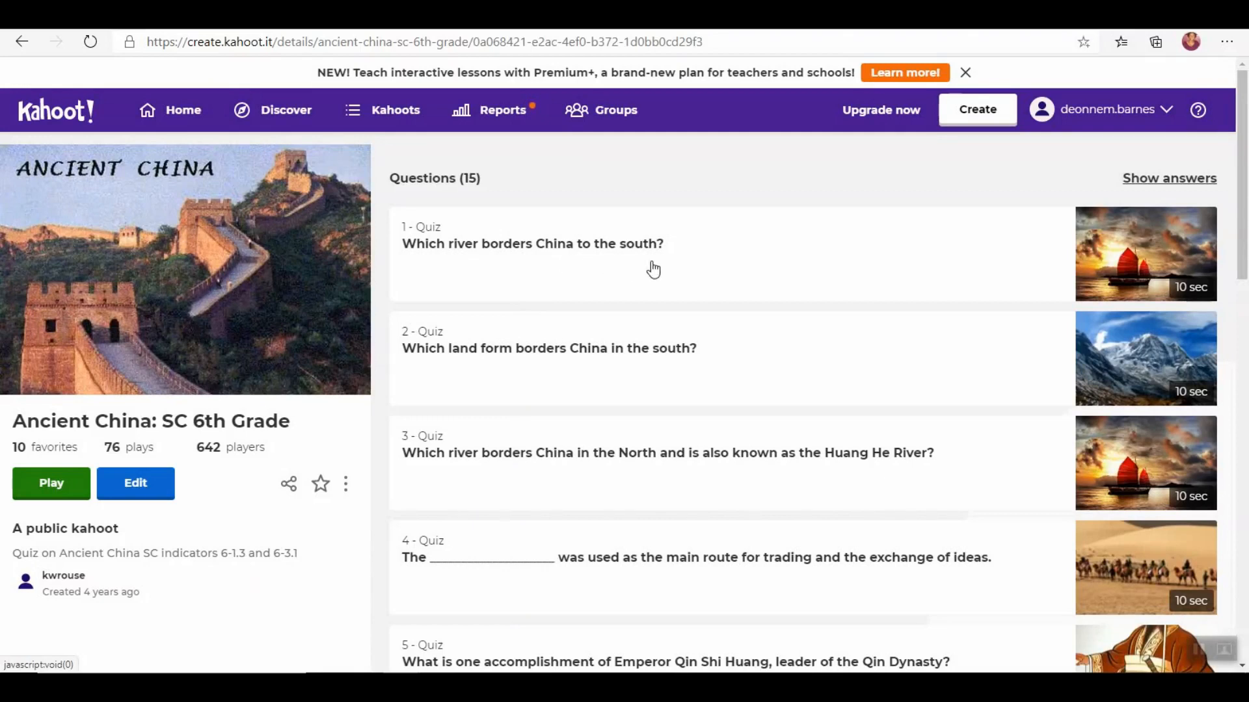
Step: Open the Ancient China: SC 6th Grade kahoot for editing by making a duplicate of it
{"action": "left_click", "coordinate": [68, 498]}
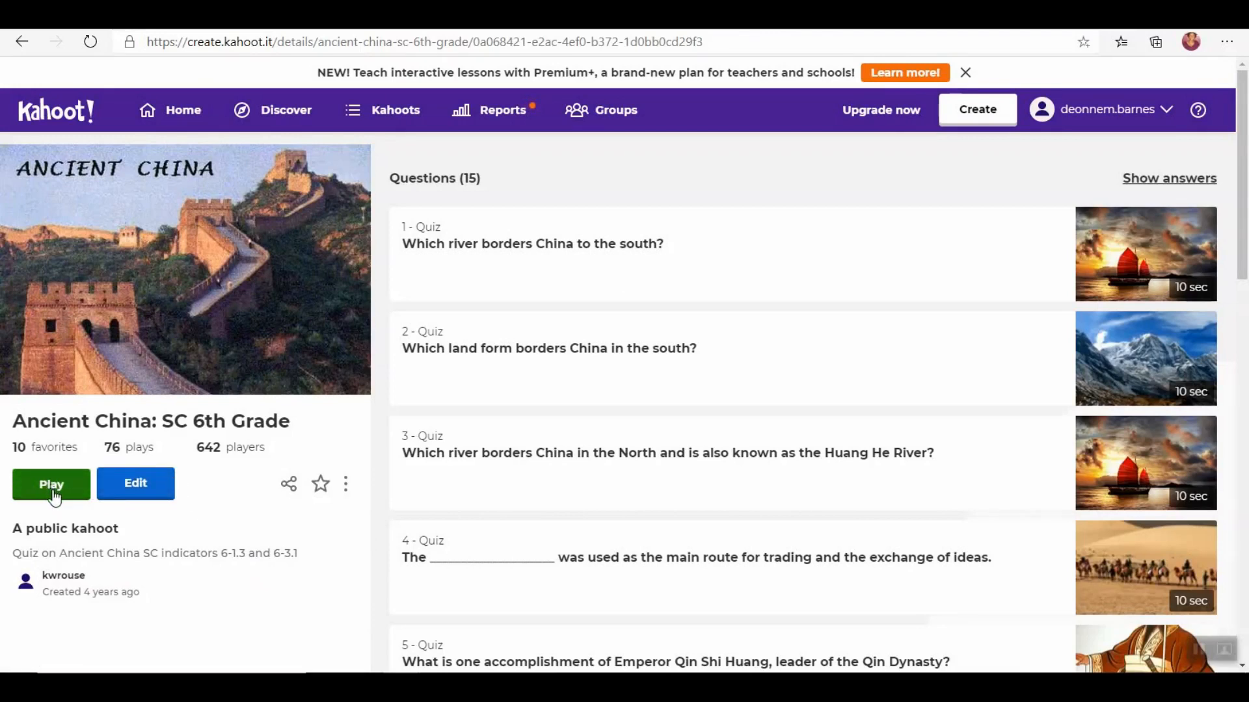
{"action": "left_click", "coordinate": [138, 498]}
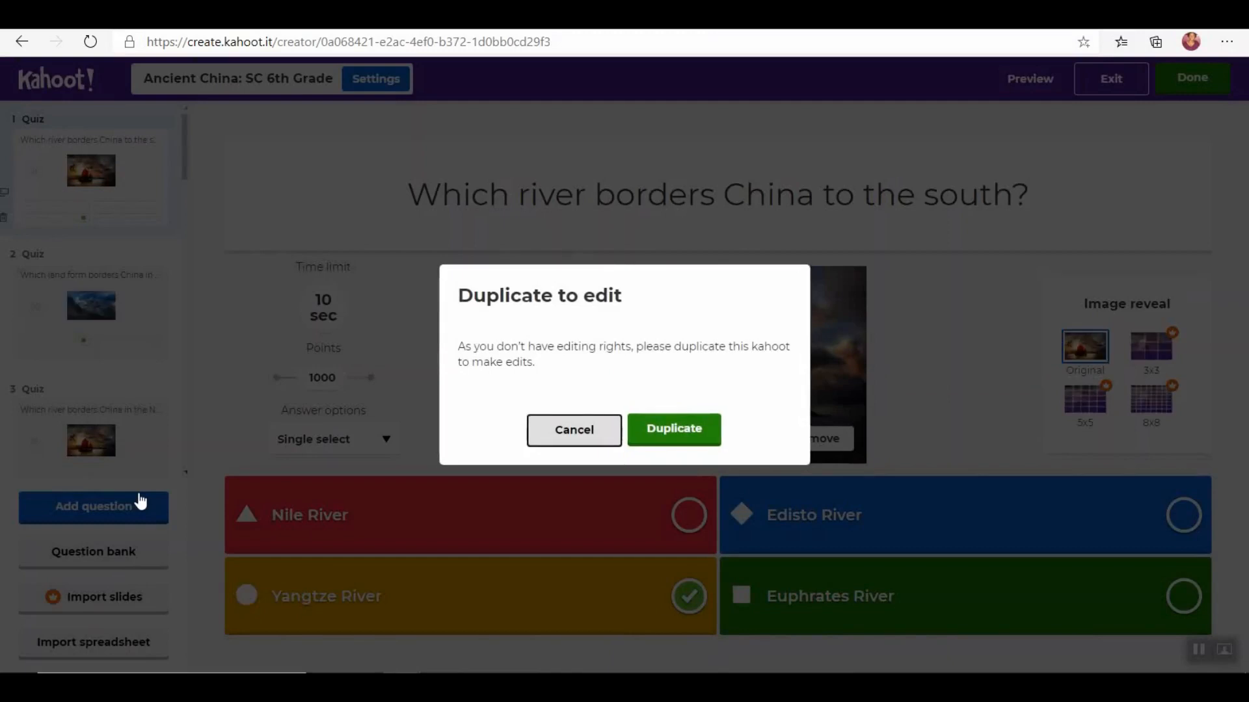
{"action": "left_click", "coordinate": [698, 441]}
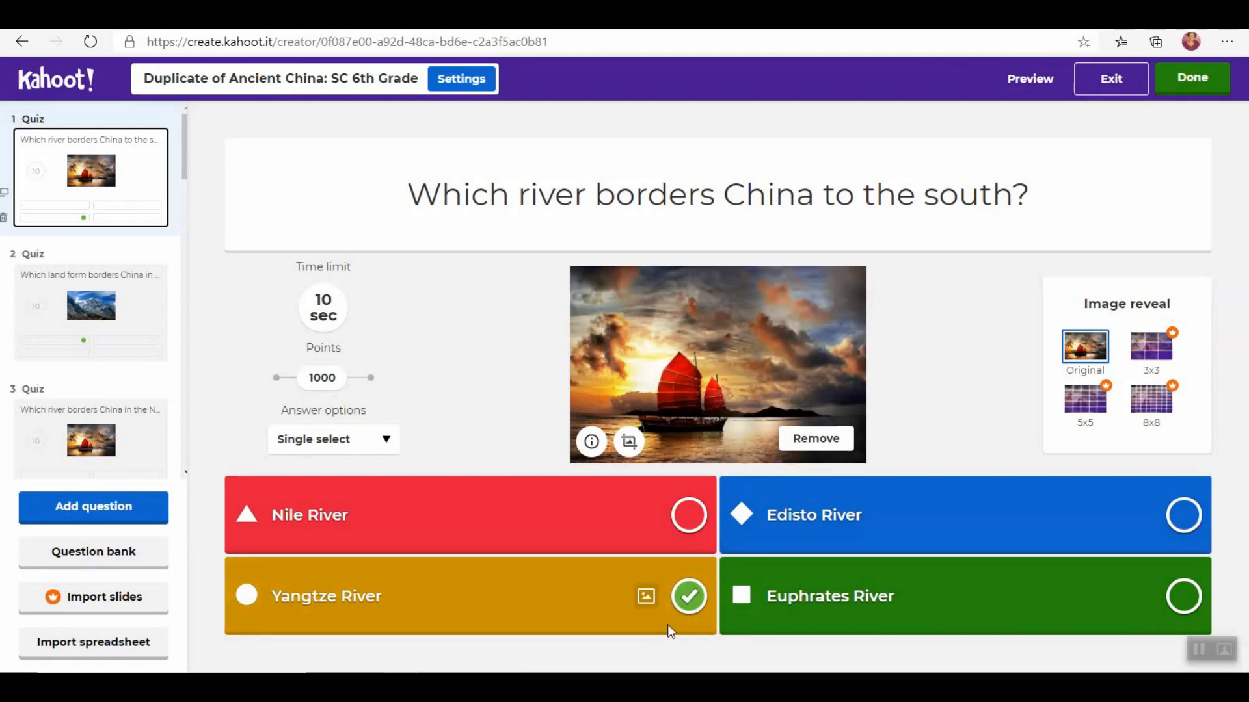
Step: Review the first three quiz questions, their answers, and the answer selection options for question 3
{"action": "left_click", "coordinate": [711, 598]}
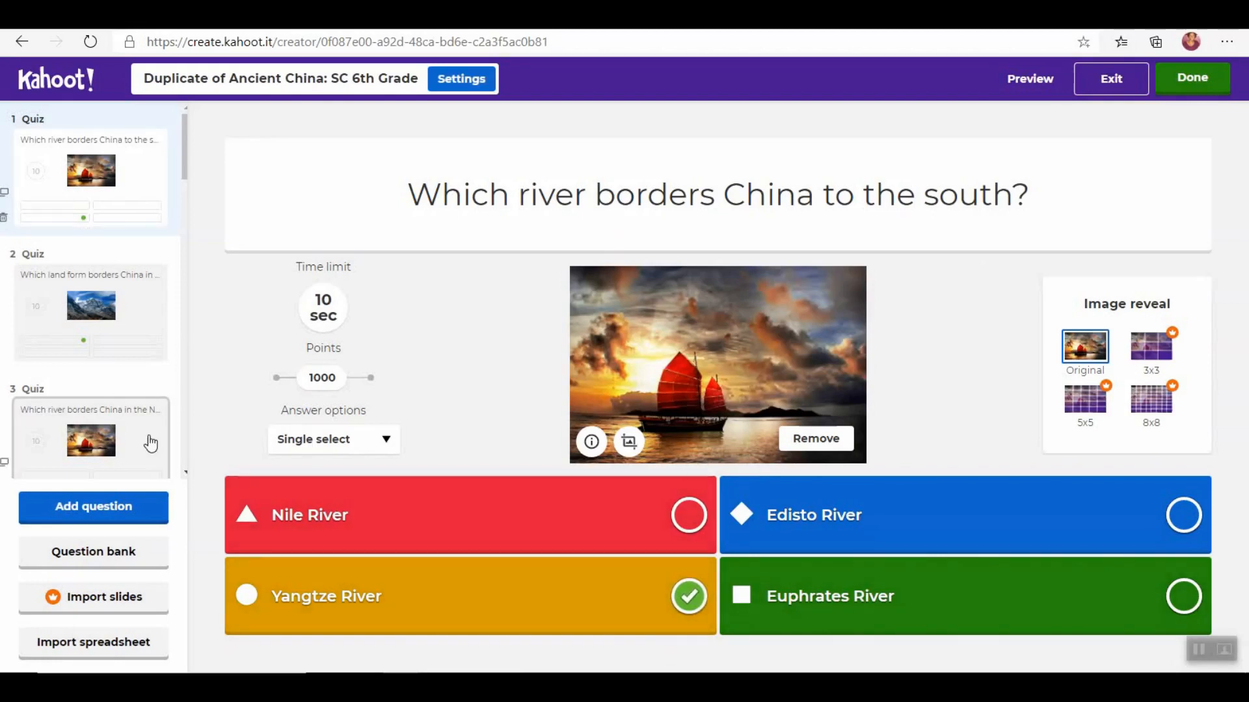
{"action": "left_click", "coordinate": [136, 317]}
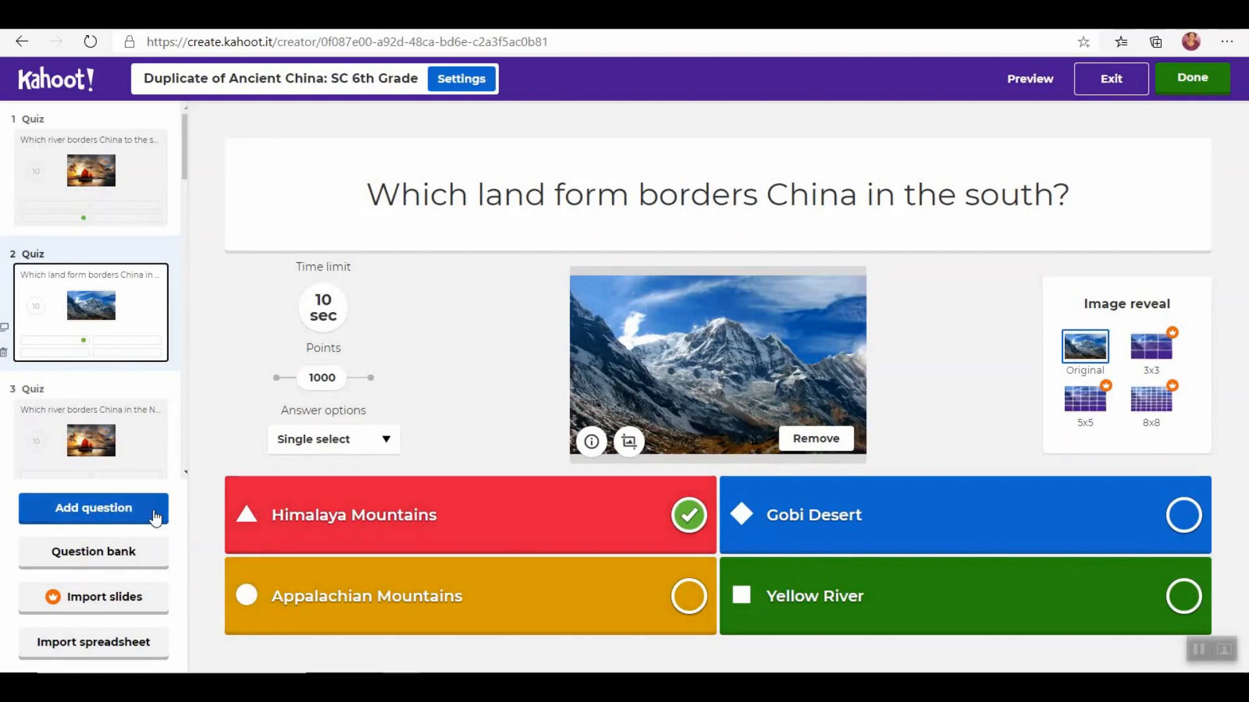
{"action": "left_click", "coordinate": [128, 475]}
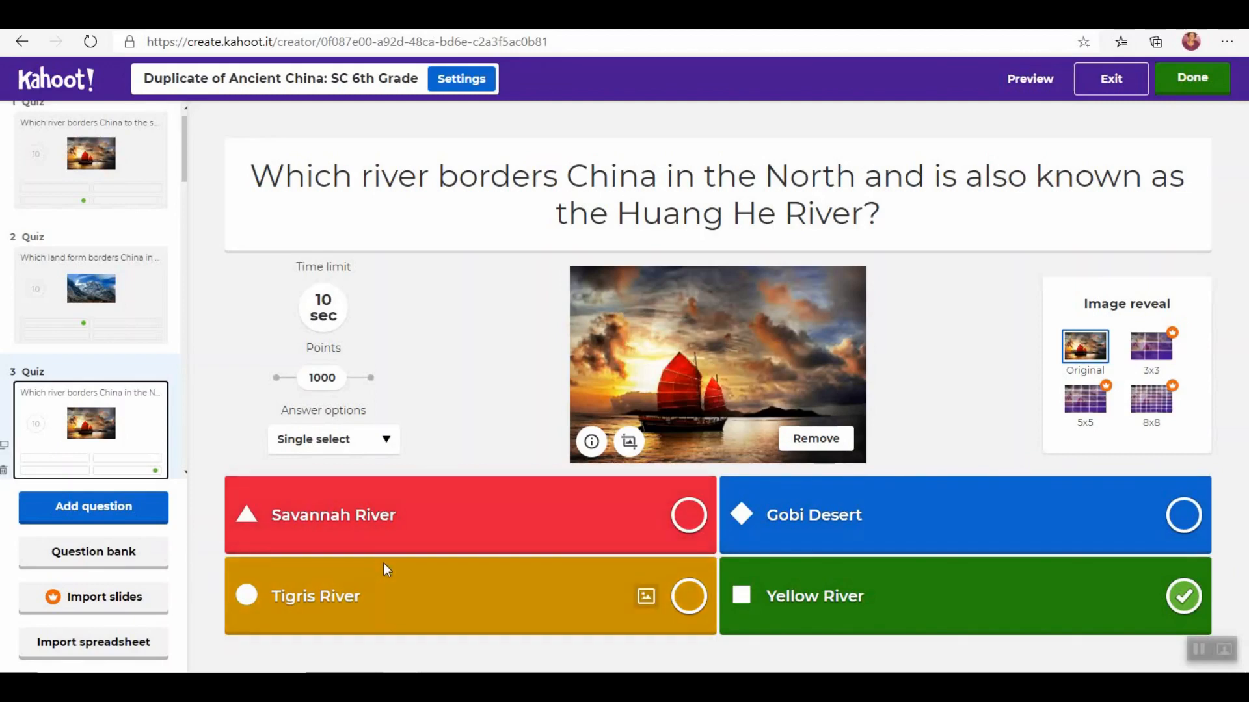
{"action": "left_click", "coordinate": [385, 440]}
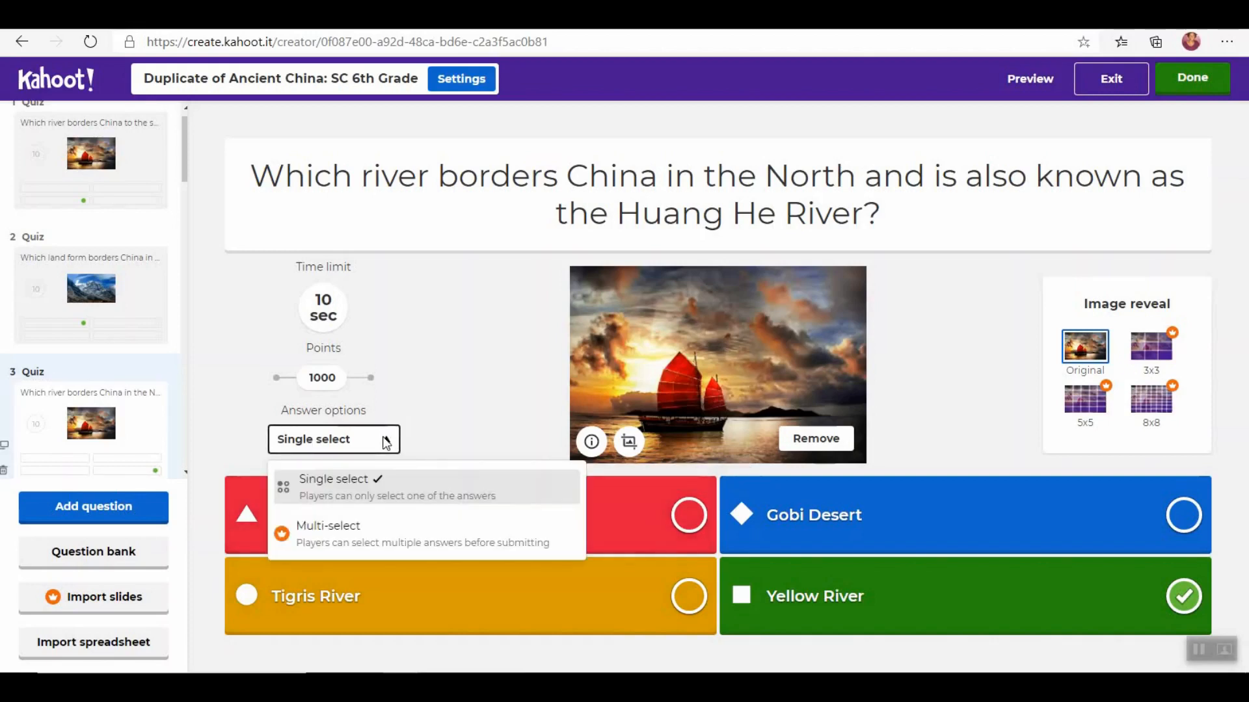
{"action": "left_click", "coordinate": [463, 409]}
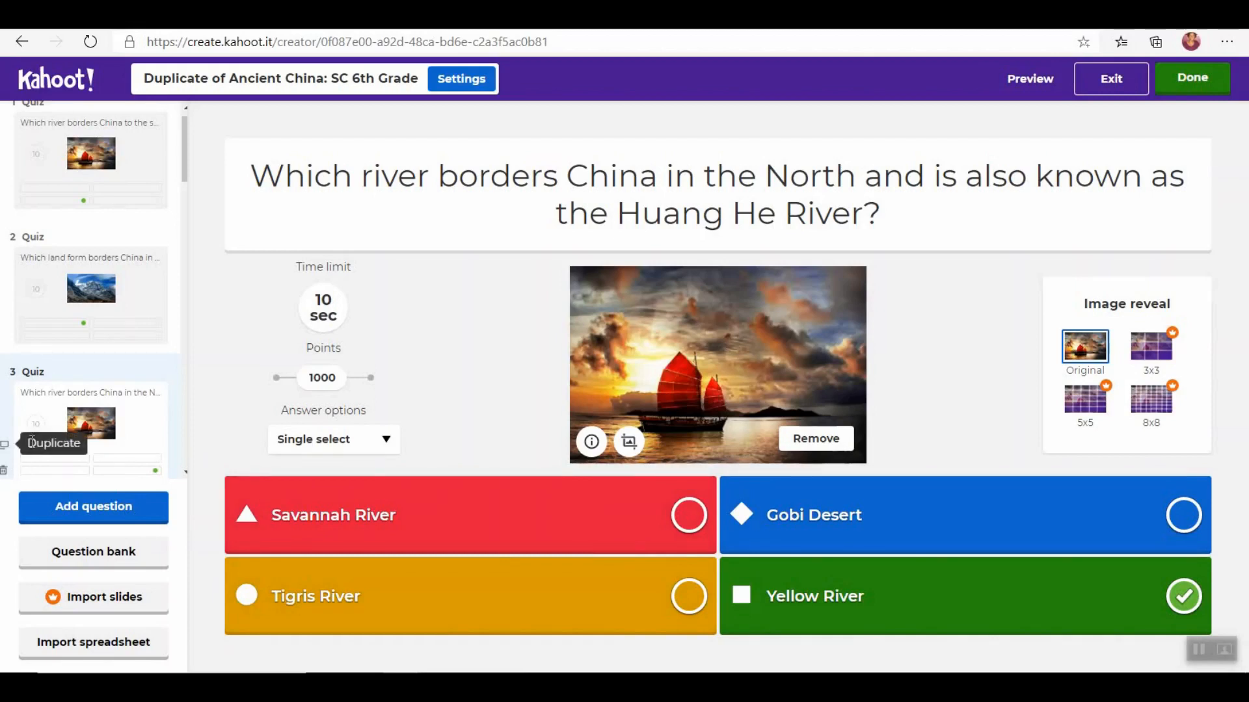
{"action": "left_click", "coordinate": [103, 461]}
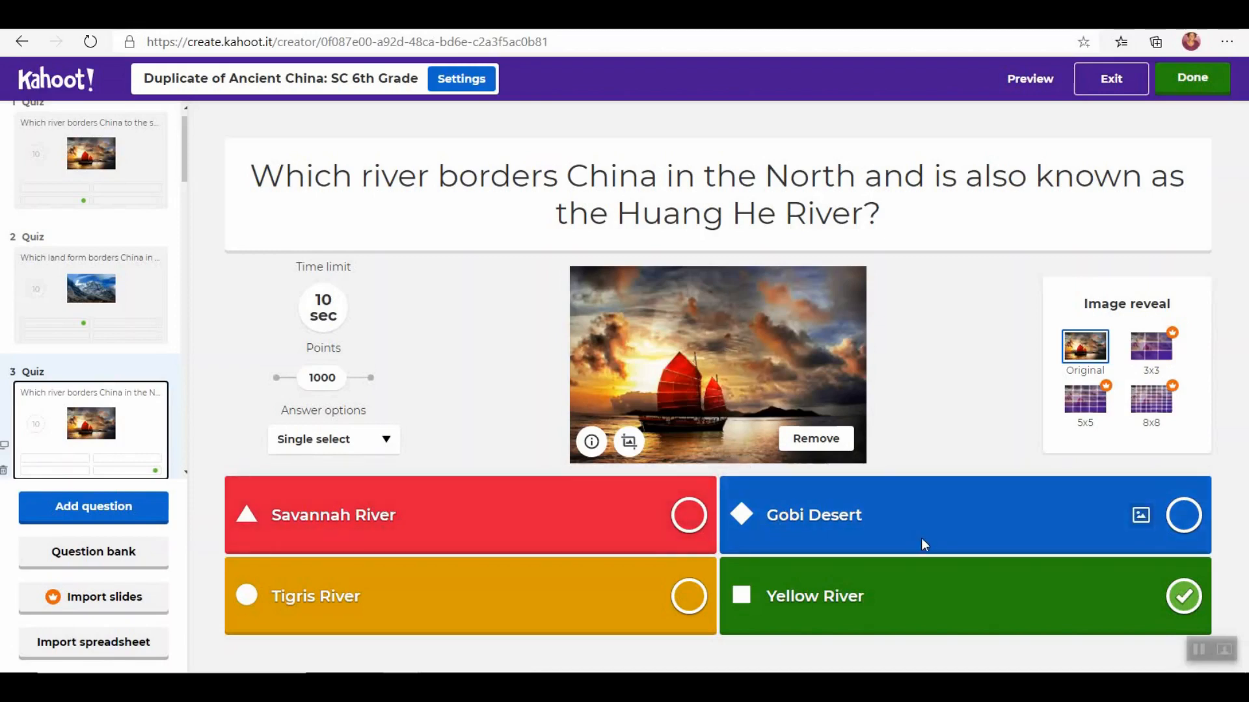
Step: Replace the text of answer 4 in question 3 with "Gobi Desert"
{"action": "left_click", "coordinate": [1077, 527]}
{"action": "left_click", "coordinate": [991, 611]}
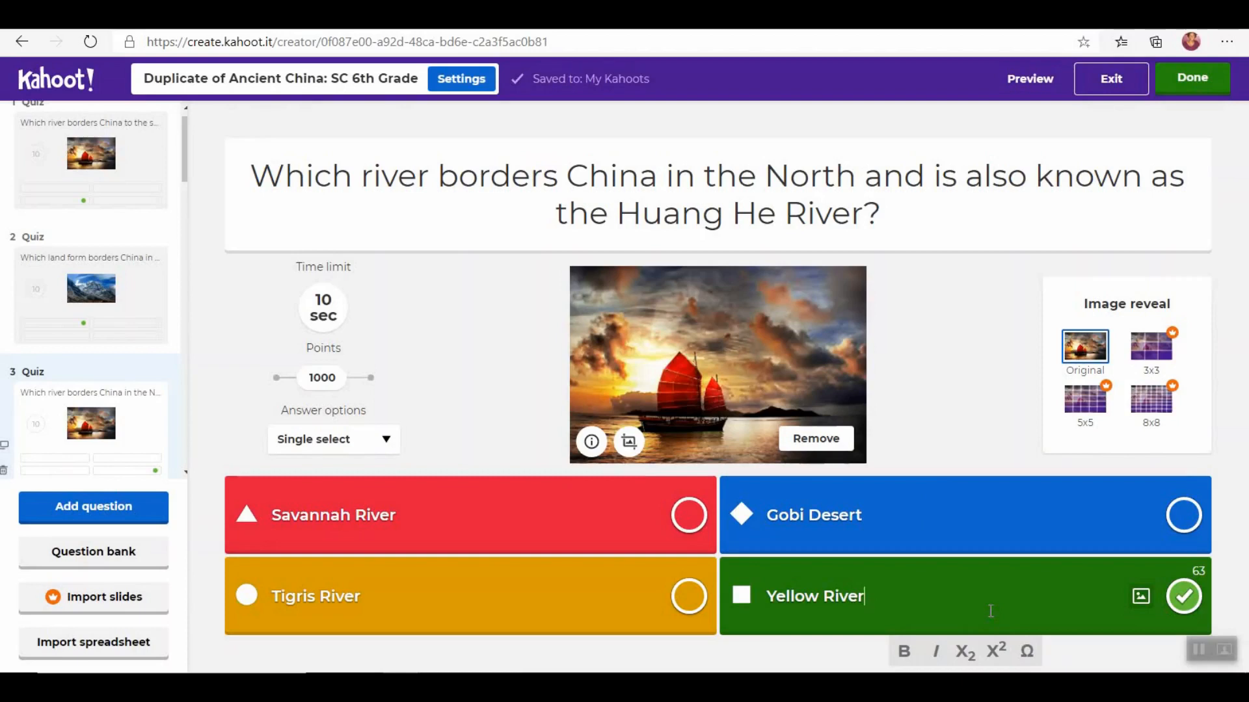
{"action": "key", "text": "BackSpace"}
{"action": "key", "text": "BackSpace"}
{"action": "key", "text": "BackSpace"}
{"action": "key", "text": "BackSpace"}
{"action": "key", "text": "BackSpace"}
{"action": "key", "text": "BackSpace"}
{"action": "key", "text": "BackSpace"}
{"action": "key", "text": "BackSpace"}
{"action": "key", "text": "BackSpace"}
{"action": "key", "text": "BackSpace"}
{"action": "key", "text": "BackSpace"}
{"action": "key", "text": "BackSpace"}
{"action": "type", "text": "Go"}
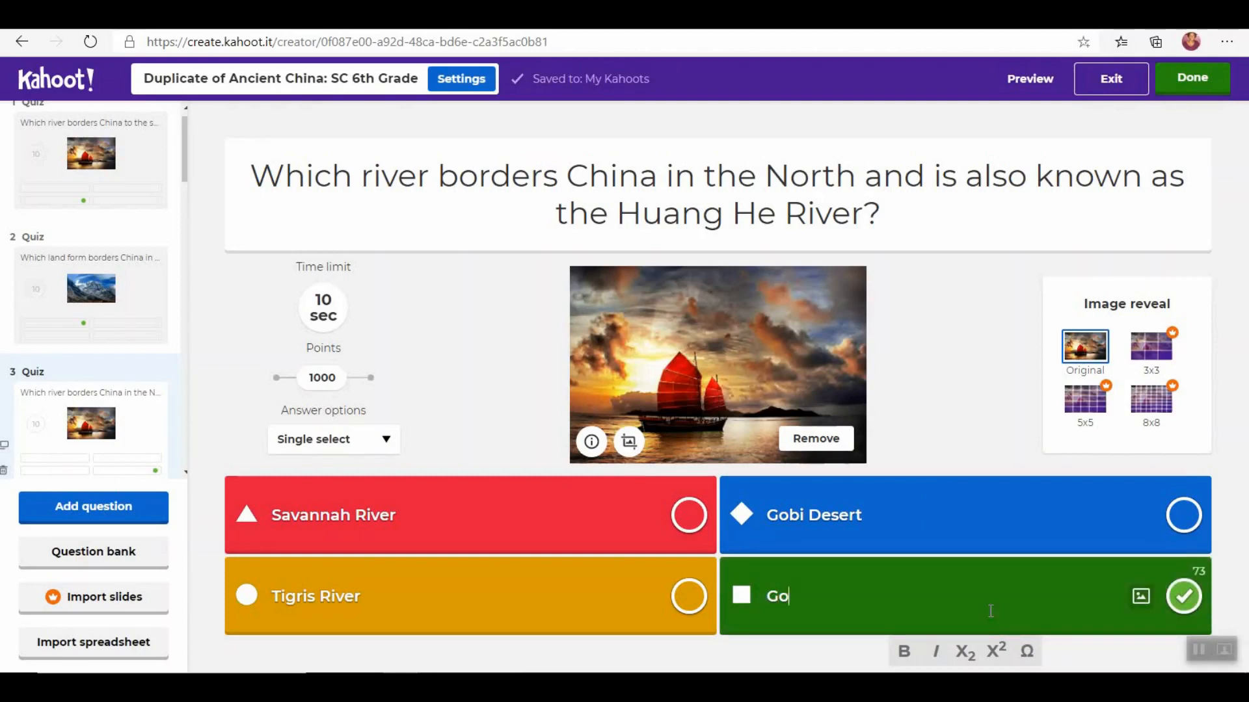
{"action": "type", "text": "bi Desert"}
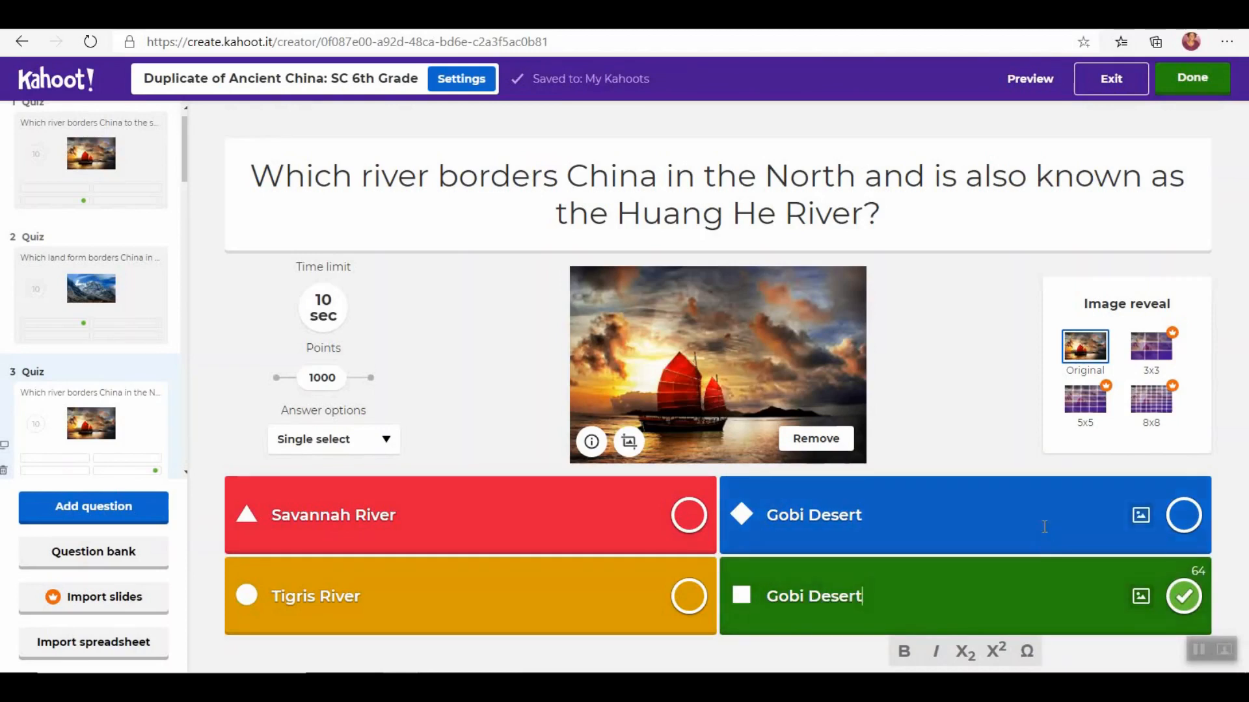
Step: Replace the text of answer 2 in question 3 with "Yellow River"
{"action": "left_click", "coordinate": [1002, 506]}
{"action": "key", "text": "BackSpace"}
{"action": "key", "text": "BackSpace"}
{"action": "key", "text": "BackSpace"}
{"action": "key", "text": "BackSpace"}
{"action": "key", "text": "BackSpace"}
{"action": "key", "text": "BackSpace"}
{"action": "key", "text": "BackSpace"}
{"action": "key", "text": "BackSpace"}
{"action": "key", "text": "BackSpace"}
{"action": "key", "text": "BackSpace"}
{"action": "key", "text": "BackSpace"}
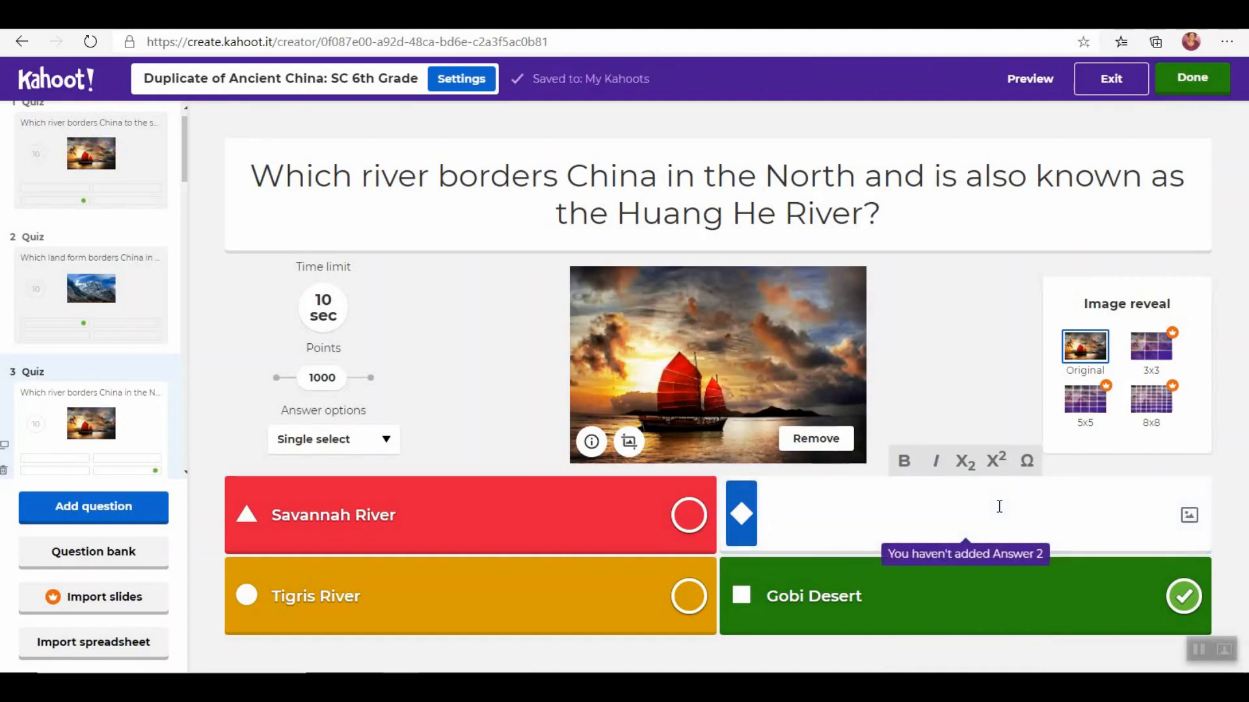
{"action": "left_click", "coordinate": [966, 487]}
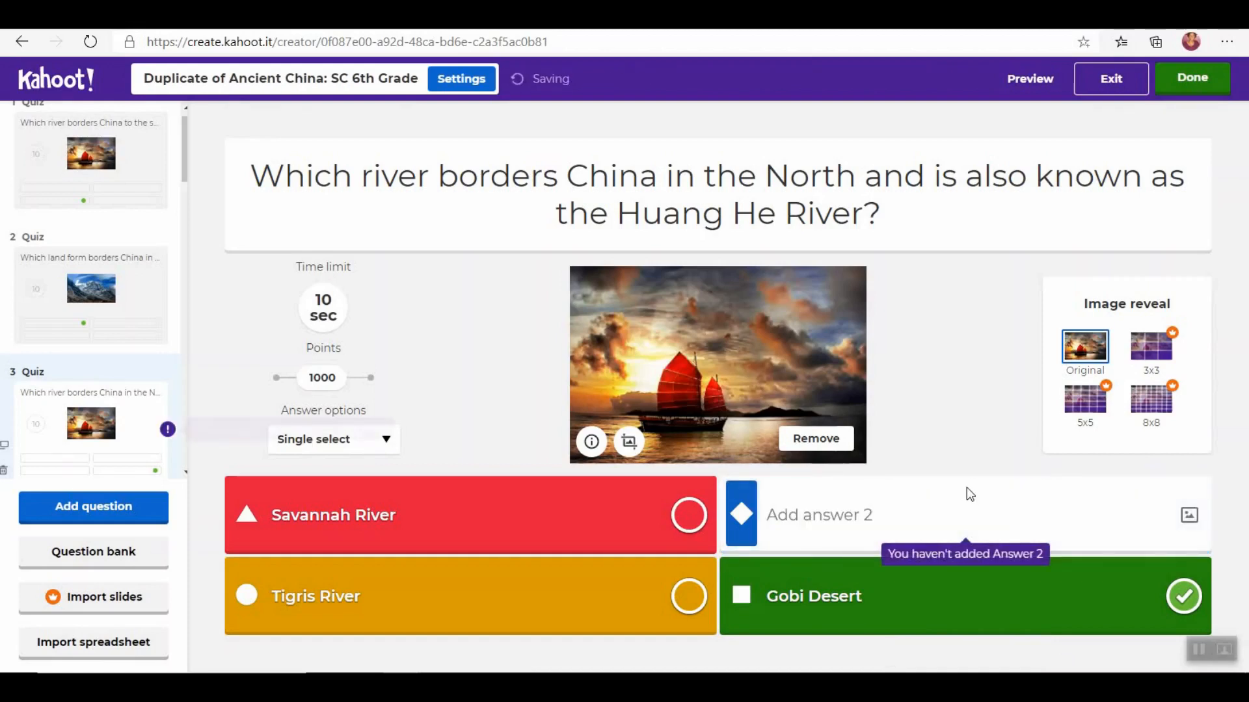
{"action": "left_click", "coordinate": [963, 524]}
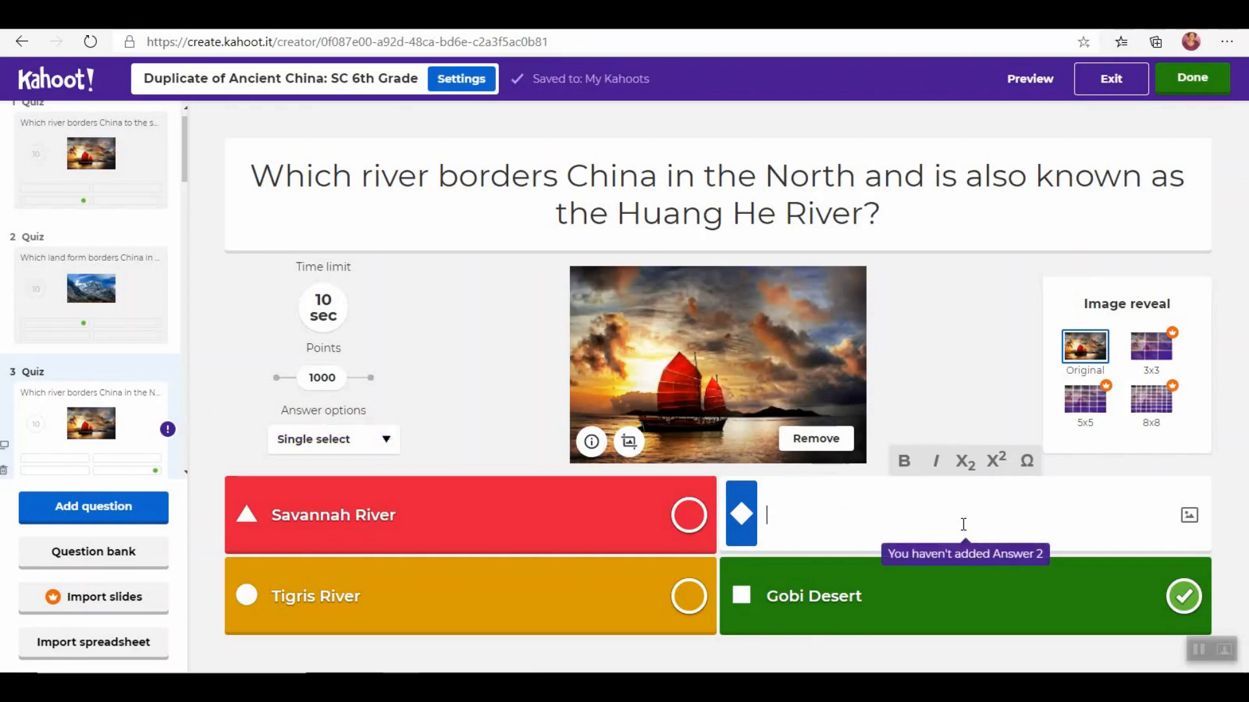
{"action": "type", "text": "Yello"}
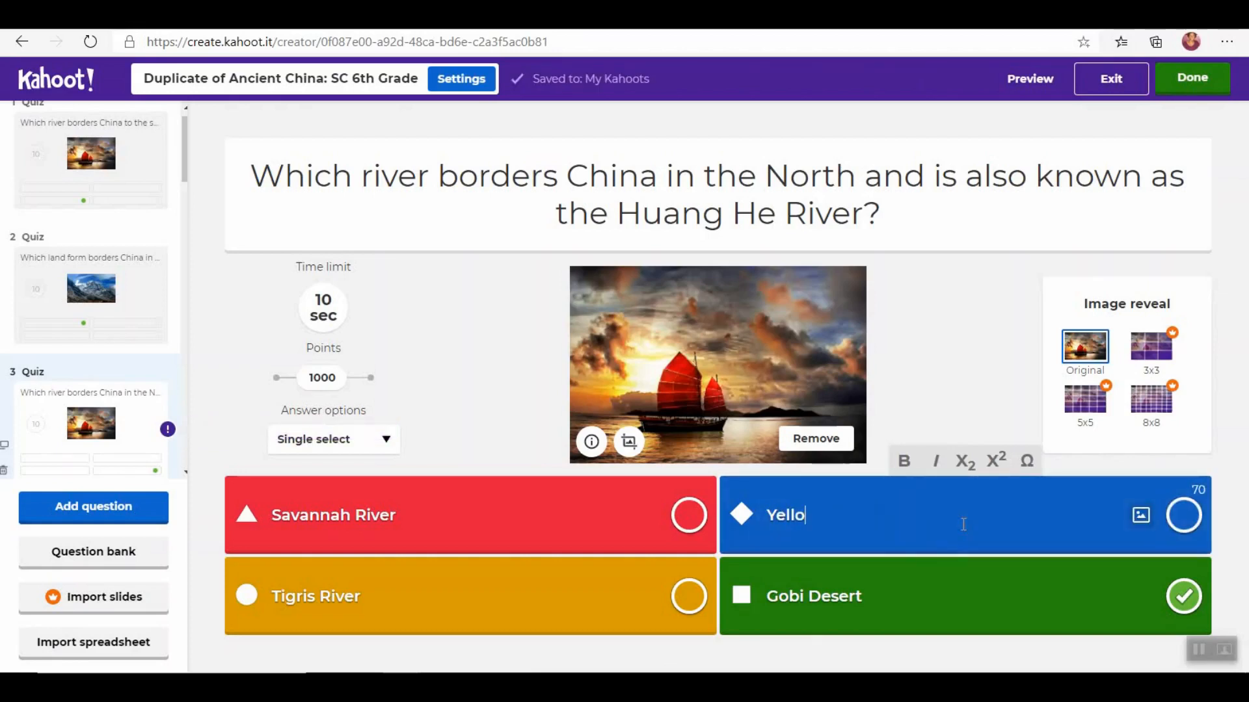
{"action": "type", "text": "w River"}
Step: Make Yellow River the only correct answer to question 3 by marking it correct and unmarking Gobi Desert
{"action": "left_click", "coordinate": [1184, 524]}
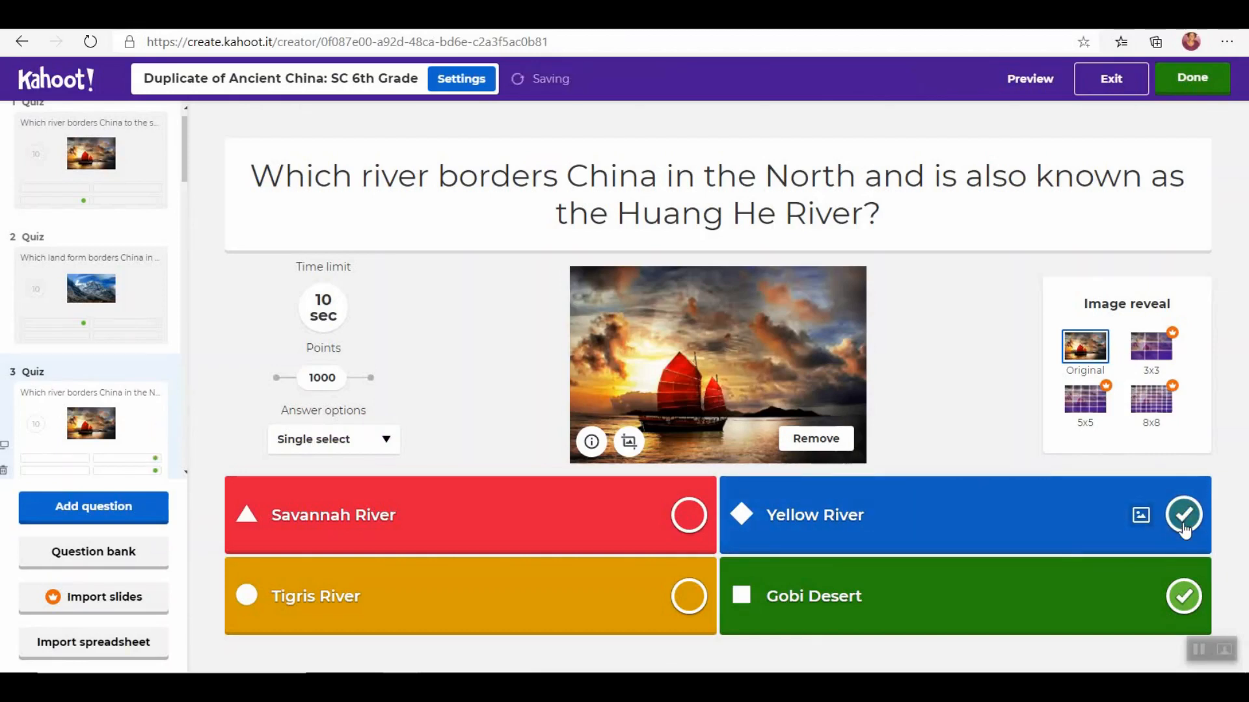
{"action": "left_click", "coordinate": [1185, 598]}
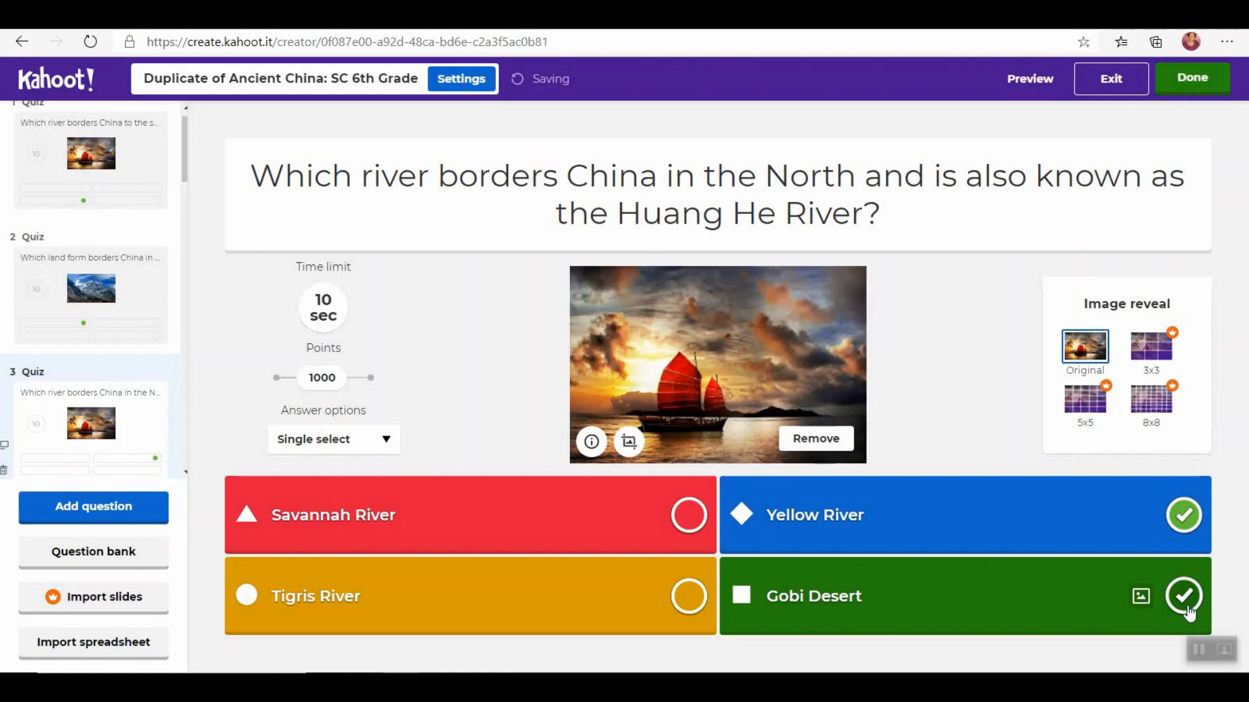
{"action": "left_click", "coordinate": [1187, 610]}
{"action": "left_click", "coordinate": [1187, 608]}
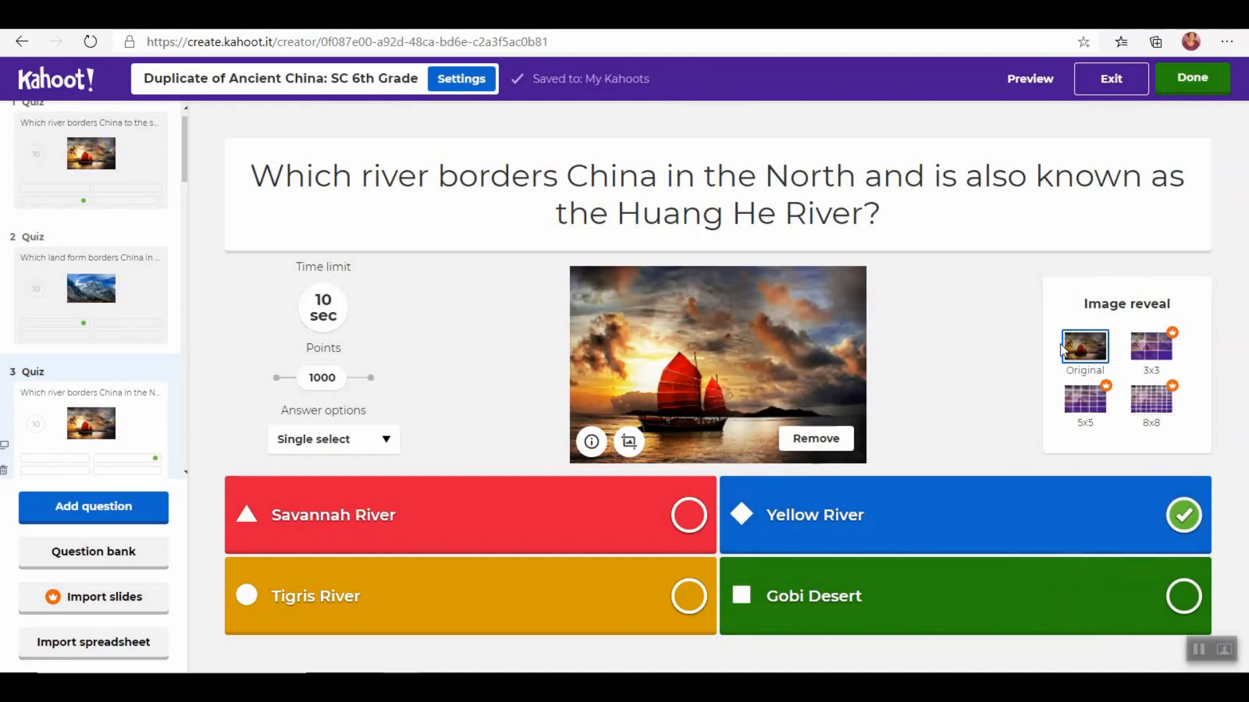
Step: Finish editing the kahoot, then reopen "Duplicate of Ancient China: SC 6th Grade" for editing from My Kahoots
{"action": "left_click", "coordinate": [1194, 85]}
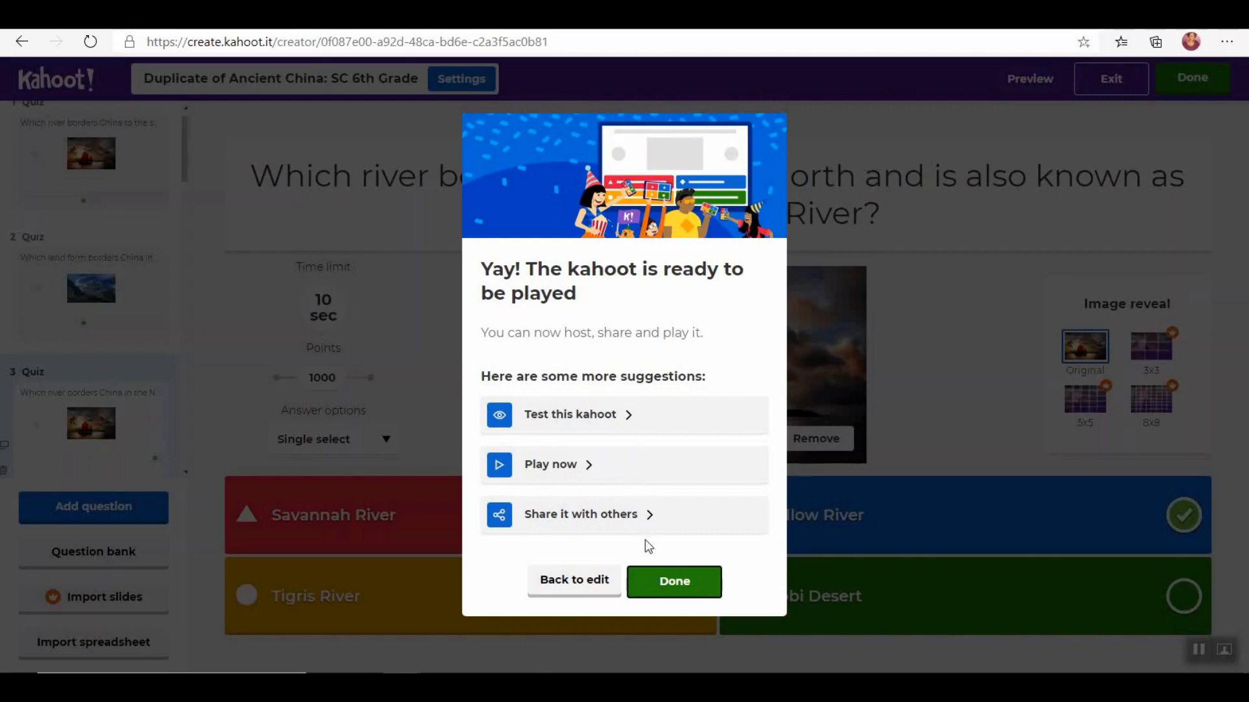
{"action": "left_click", "coordinate": [672, 583]}
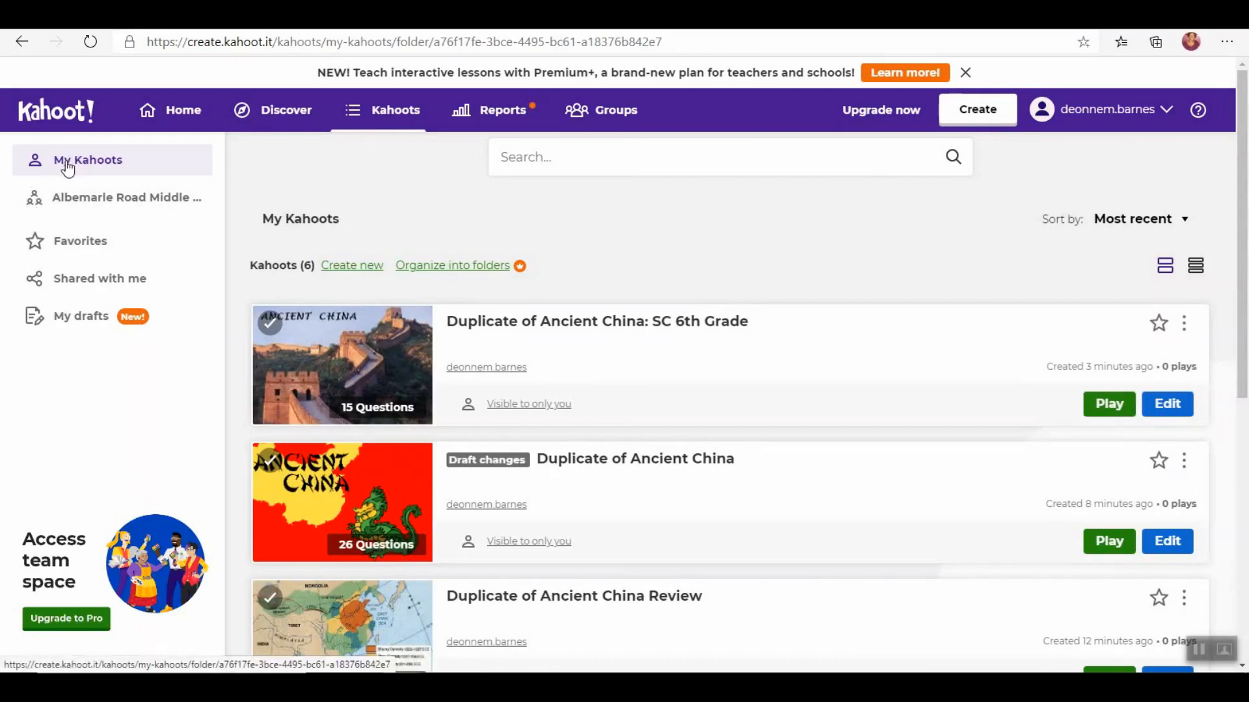
{"action": "left_click", "coordinate": [99, 172]}
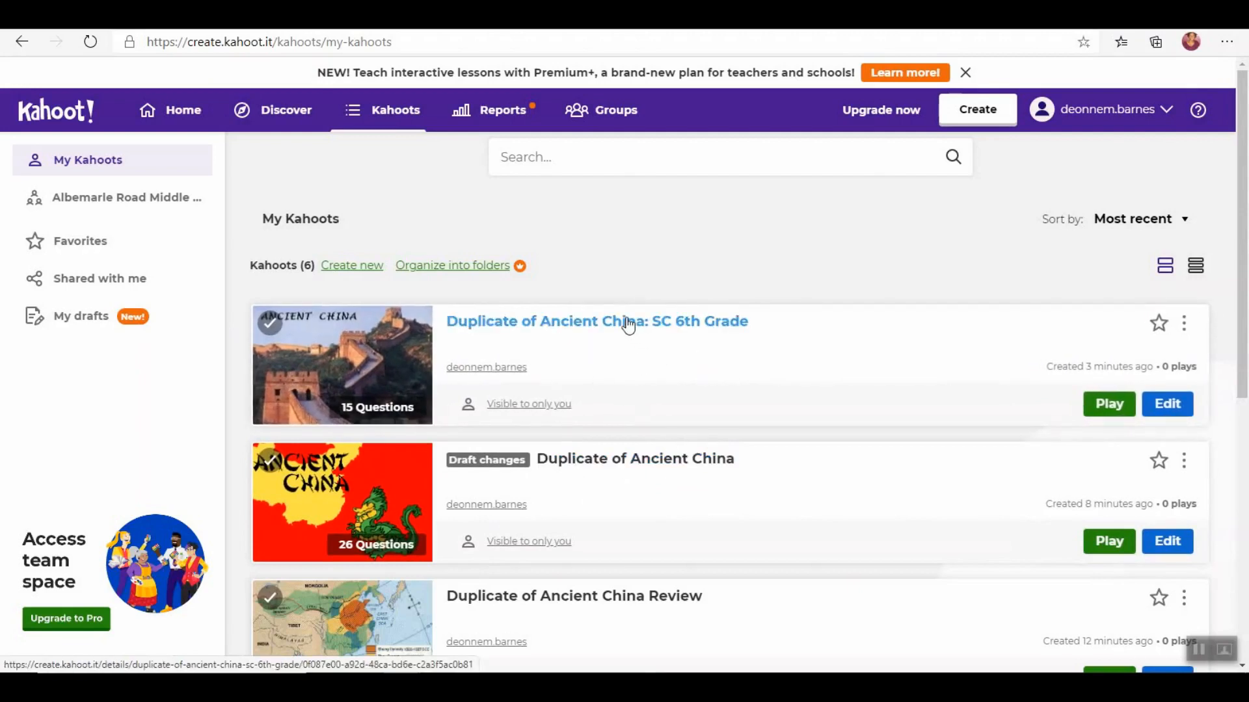
{"action": "left_click", "coordinate": [1195, 331]}
{"action": "left_click", "coordinate": [1122, 359]}
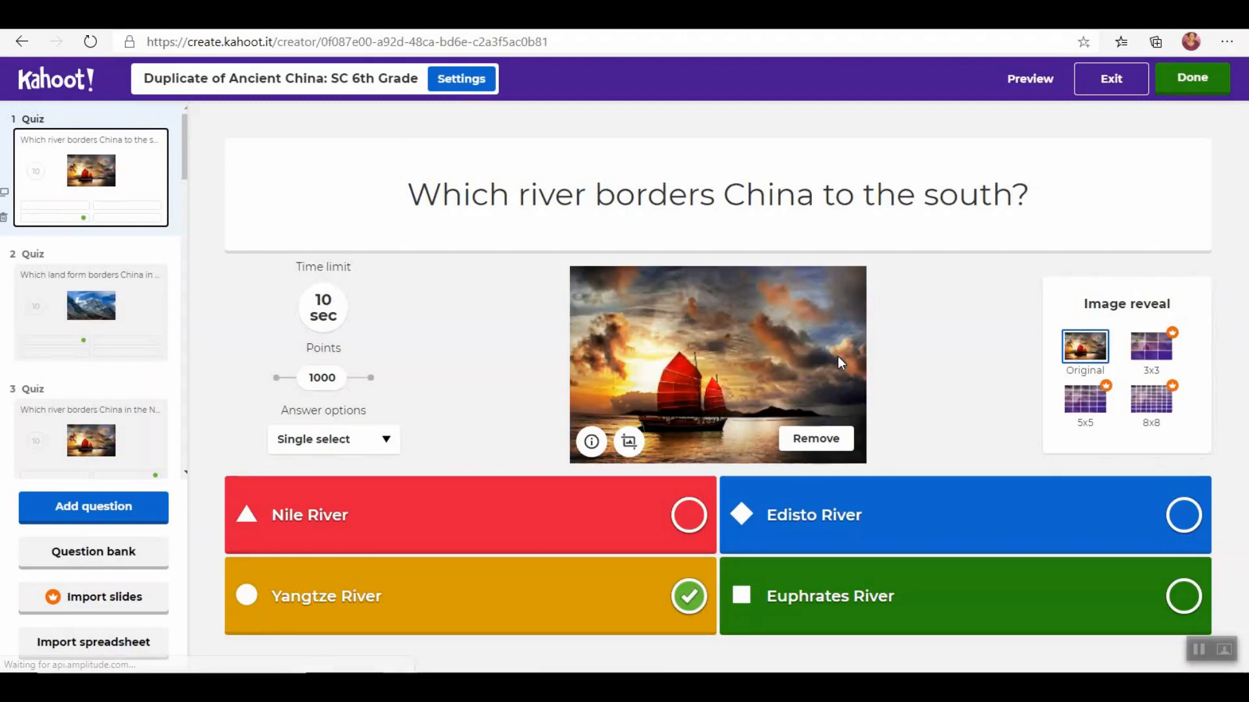
Step: Rename the kahoot "Ancient China: NC IB 6th Grade" and finish editing it
{"action": "left_click", "coordinate": [223, 79]}
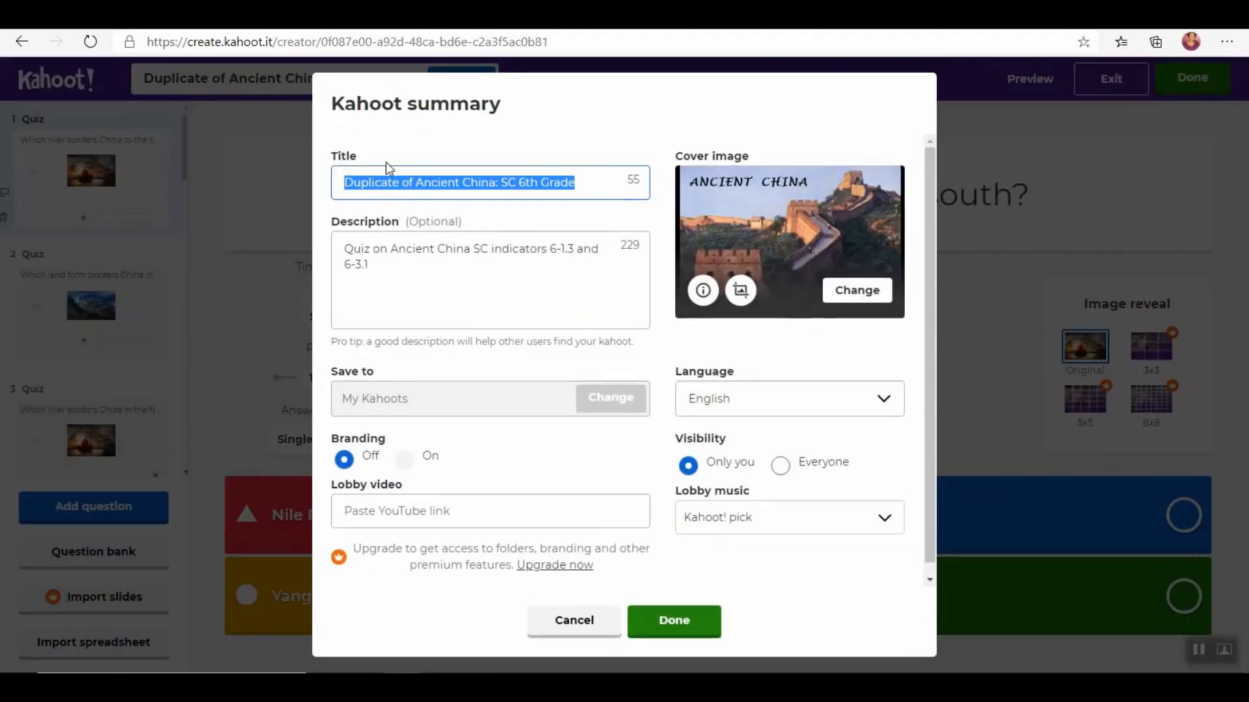
{"action": "left_click", "coordinate": [423, 183]}
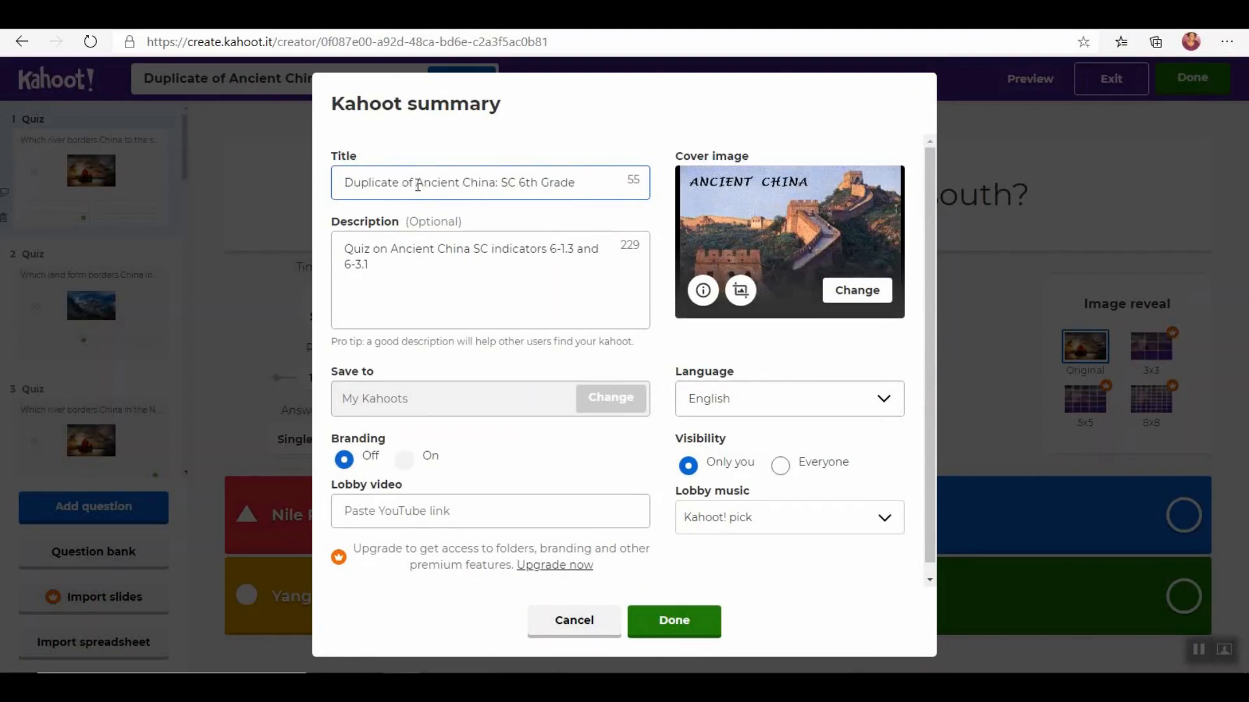
{"action": "key", "text": "BackSpace"}
{"action": "key", "text": "BackSpace"}
{"action": "key", "text": "BackSpace"}
{"action": "key", "text": "BackSpace"}
{"action": "key", "text": "BackSpace"}
{"action": "key", "text": "BackSpace"}
{"action": "key", "text": "BackSpace"}
{"action": "key", "text": "BackSpace"}
{"action": "key", "text": "BackSpace"}
{"action": "key", "text": "BackSpace"}
{"action": "key", "text": "BackSpace"}
{"action": "key", "text": "BackSpace"}
{"action": "key", "text": "BackSpace"}
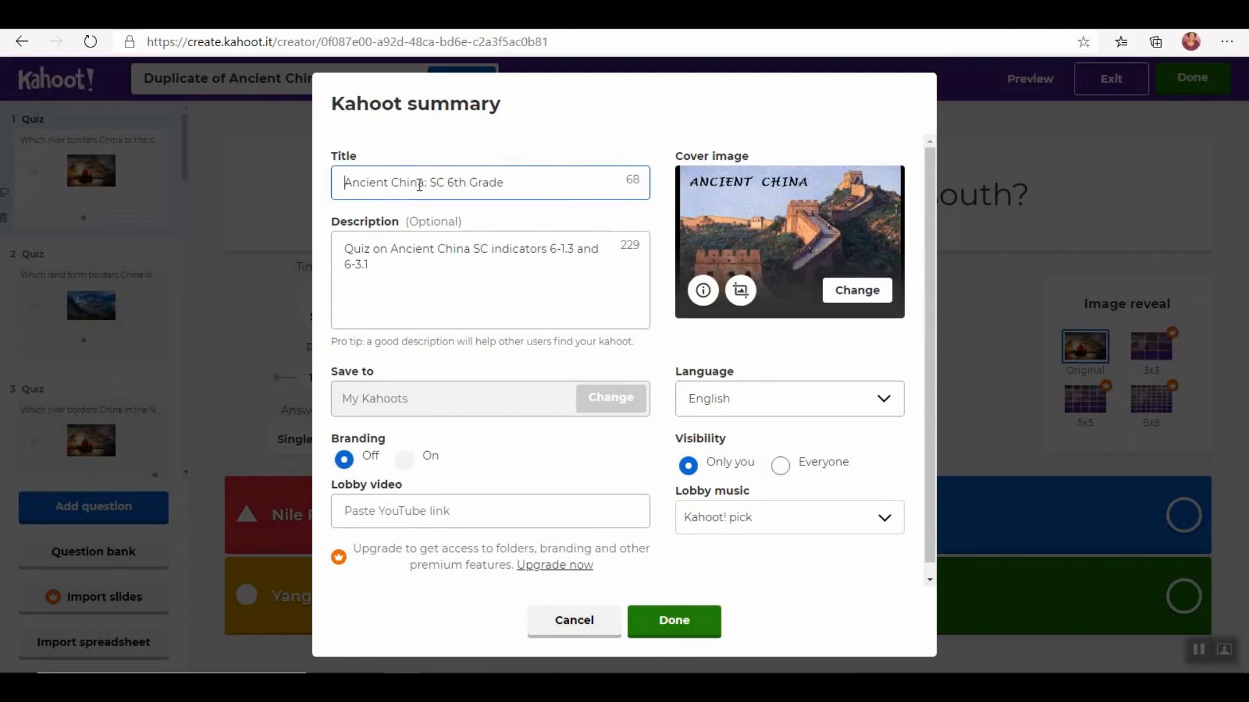
{"action": "left_click", "coordinate": [433, 186]}
{"action": "type", "text": "NC IB"}
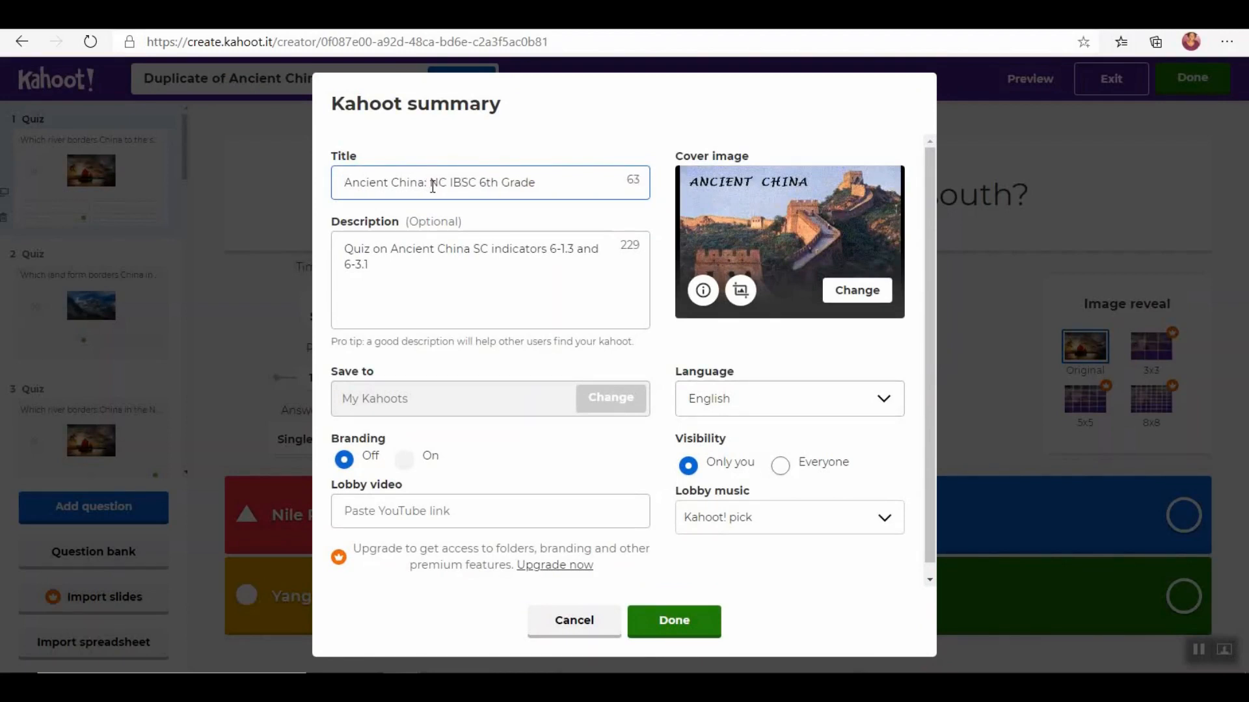
{"action": "key", "text": "Delete"}
{"action": "key", "text": "Delete"}
{"action": "left_click", "coordinate": [670, 631]}
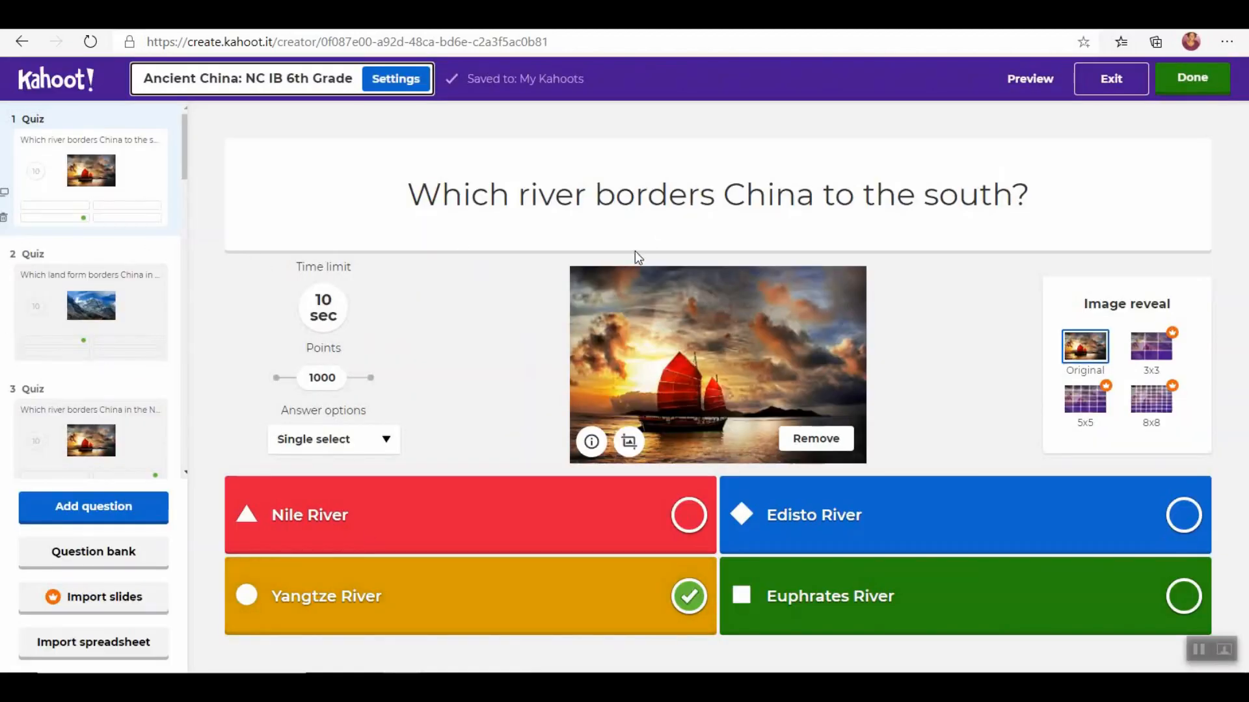
{"action": "left_click", "coordinate": [1186, 78]}
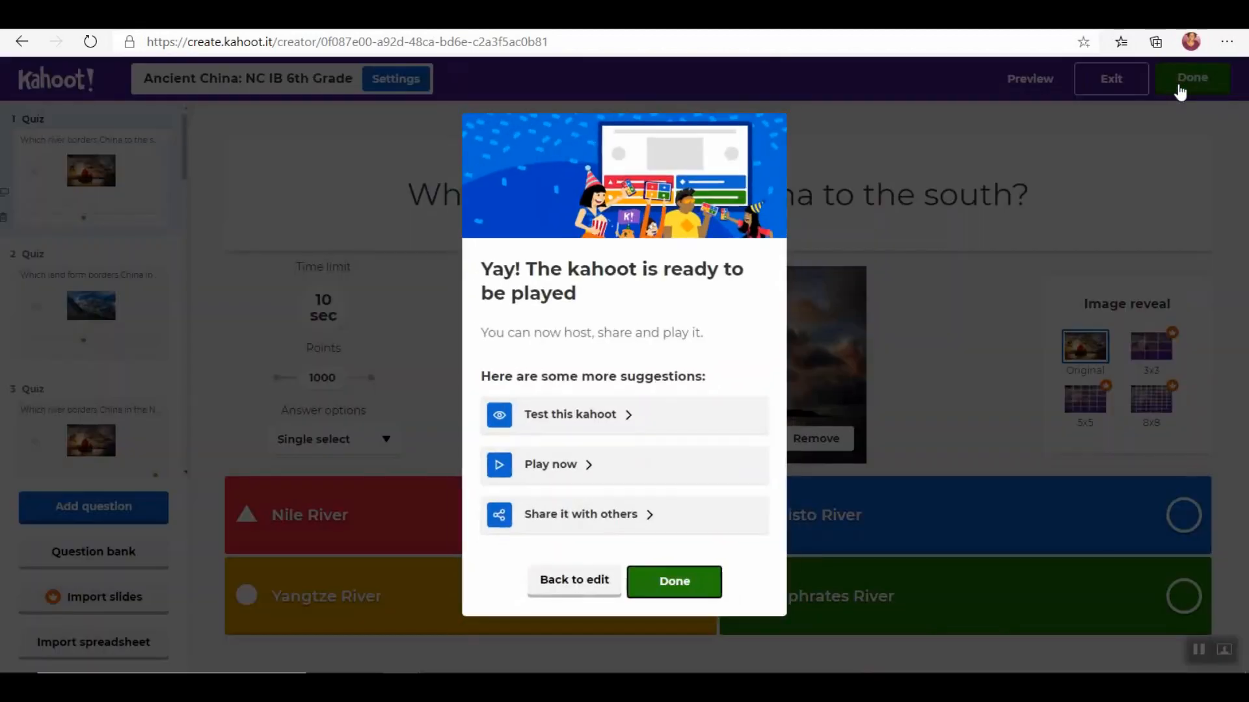
{"action": "left_click", "coordinate": [691, 591]}
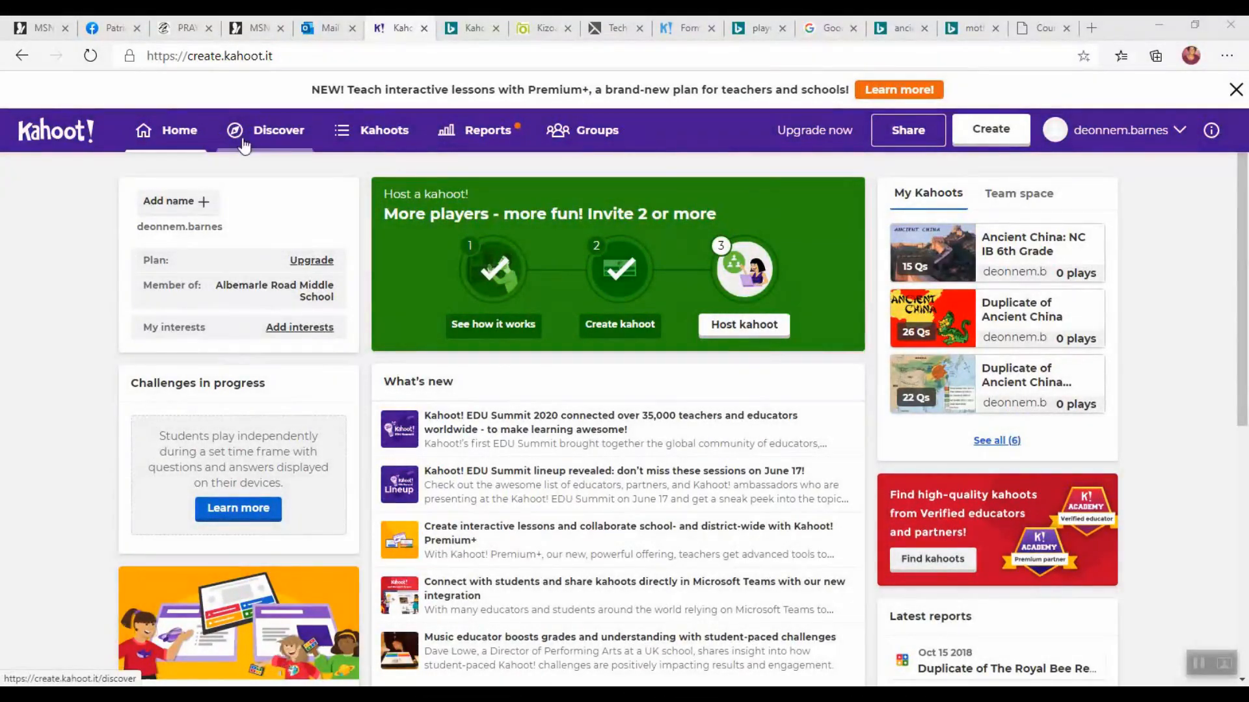
Step: Search the Discover library for kahoots about "Ancient China"
{"action": "left_click", "coordinate": [256, 140]}
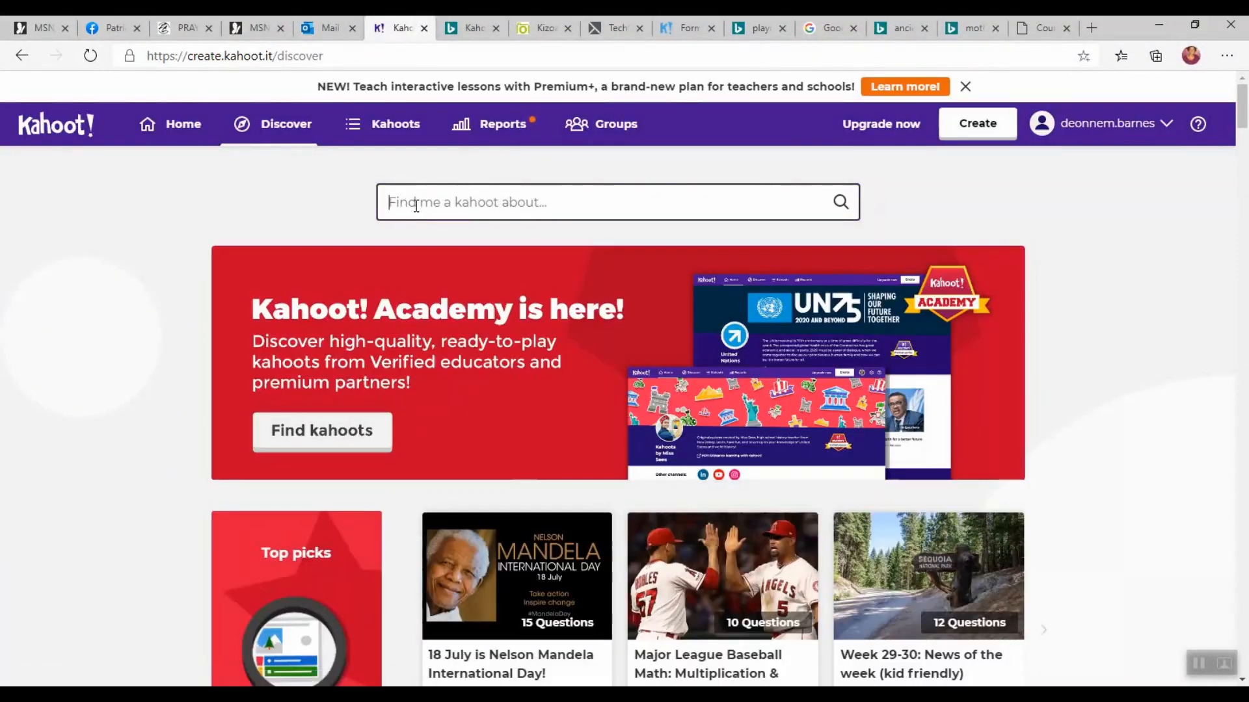
{"action": "left_click", "coordinate": [416, 206]}
{"action": "type", "text": "A"}
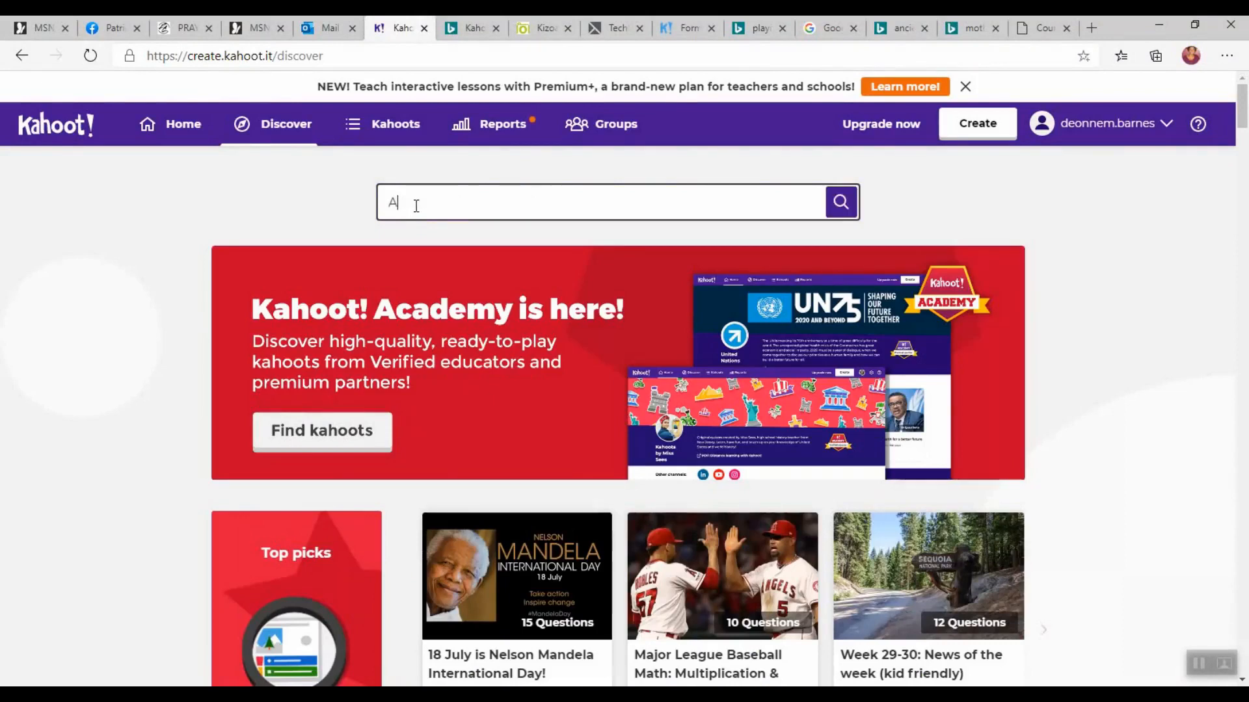
{"action": "type", "text": "ncie"}
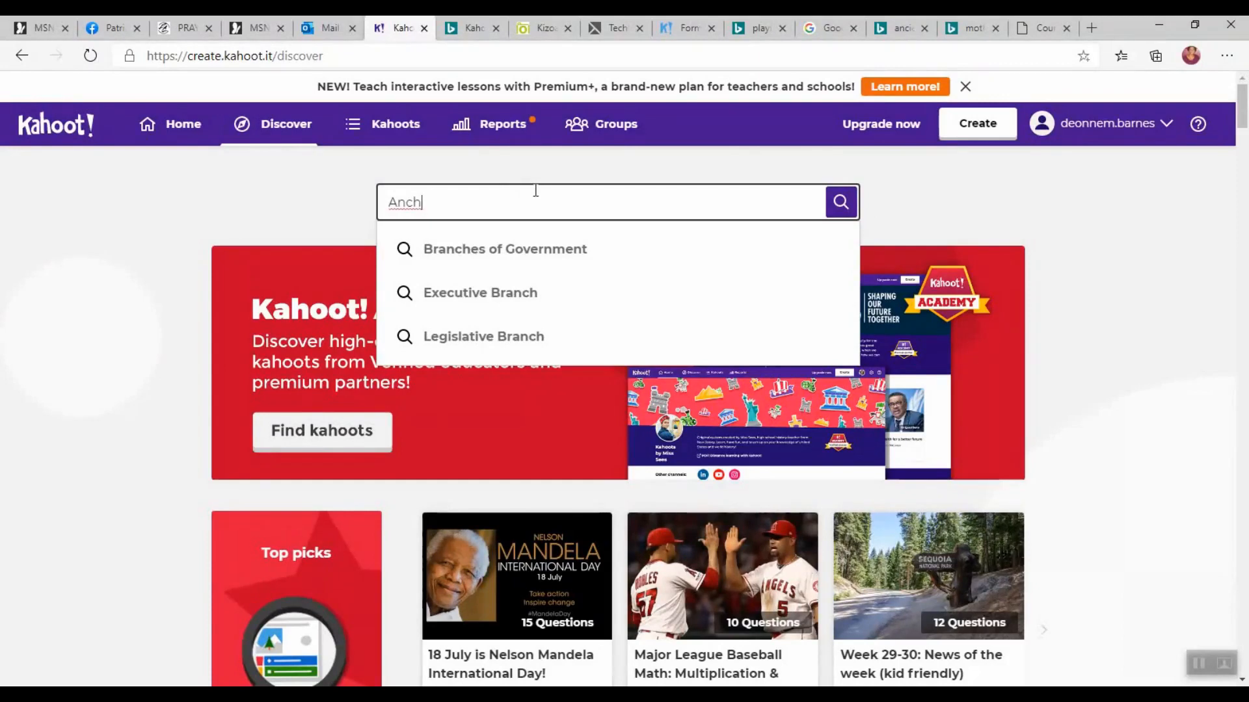
{"action": "type", "text": "ient"}
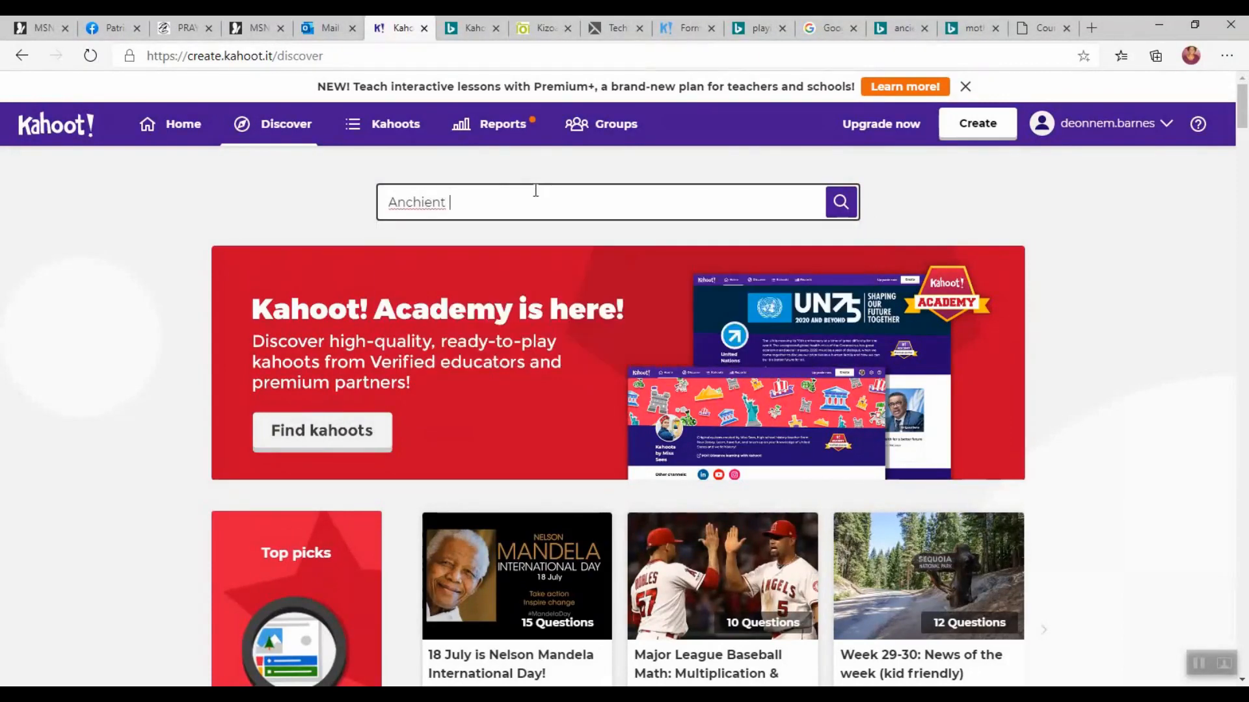
{"action": "key", "text": "BackSpace"}
{"action": "key", "text": "BackSpace"}
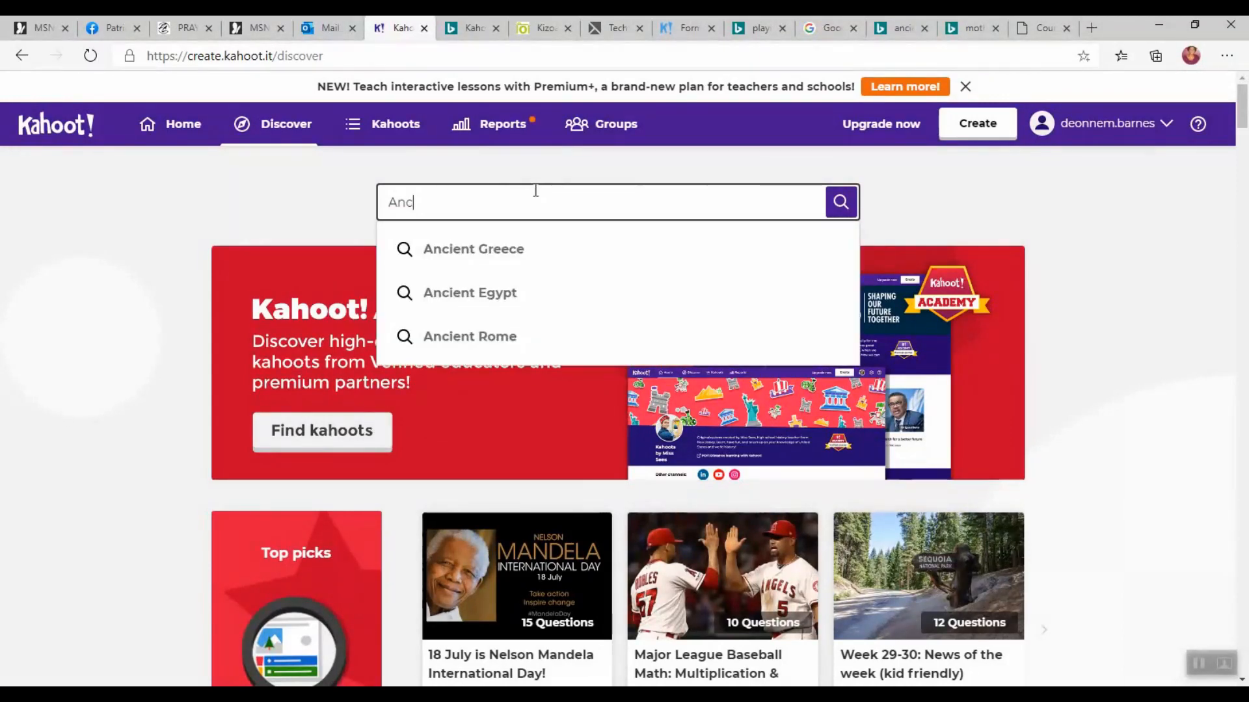
{"action": "type", "text": "ient China"}
{"action": "left_click", "coordinate": [840, 203]}
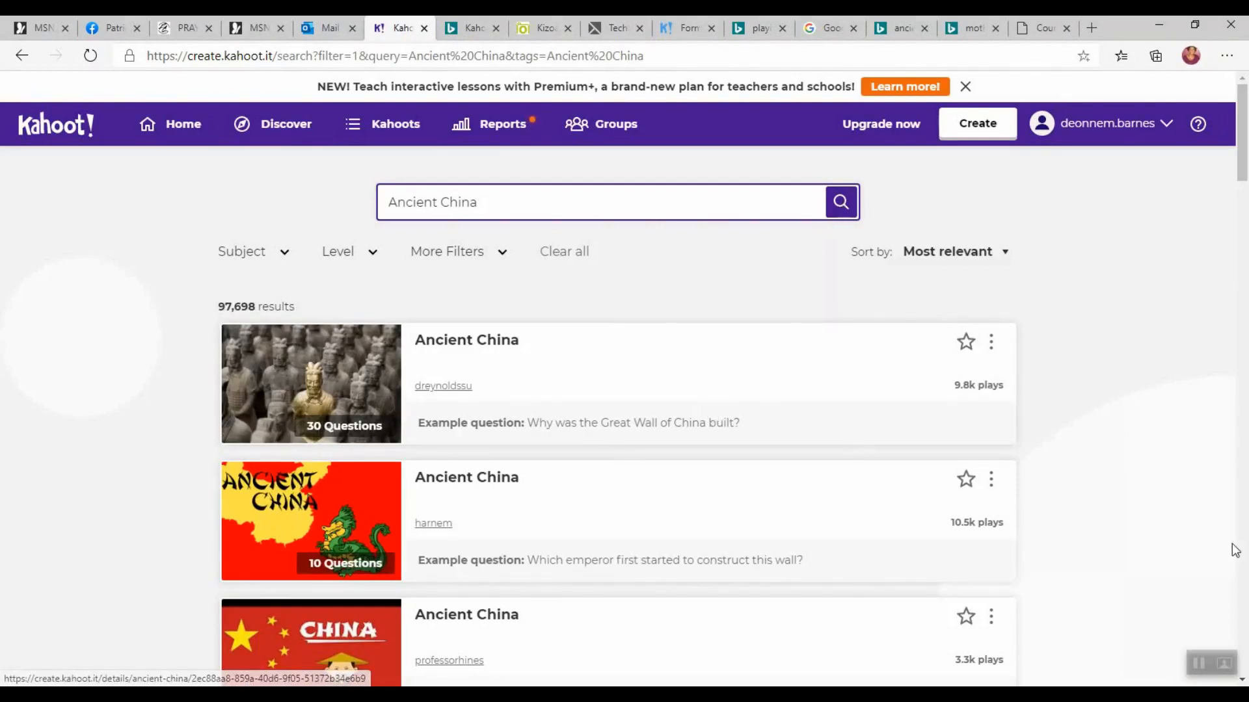
Step: Open the 30-question Ancient China kahoot with the lion statue cover from the results and start editing it
{"action": "scroll", "coordinate": [1240, 680], "scroll_direction": "down", "scroll_amount": 8}
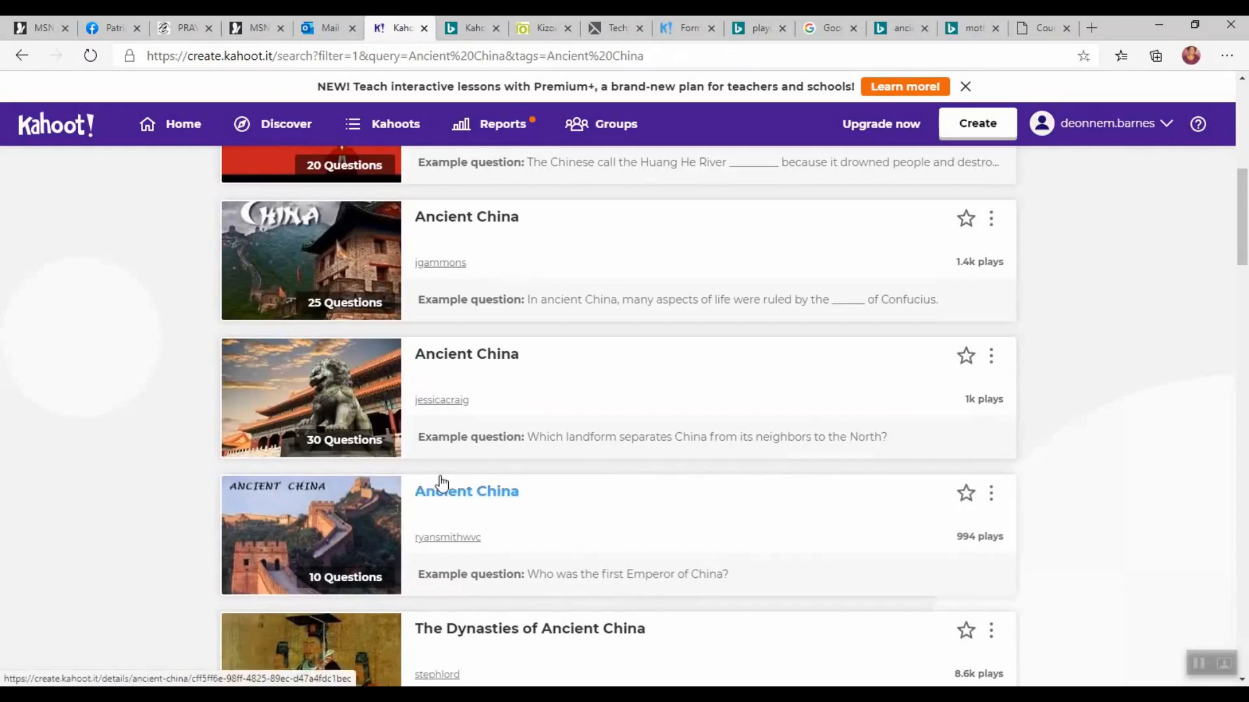
{"action": "left_click", "coordinate": [446, 360]}
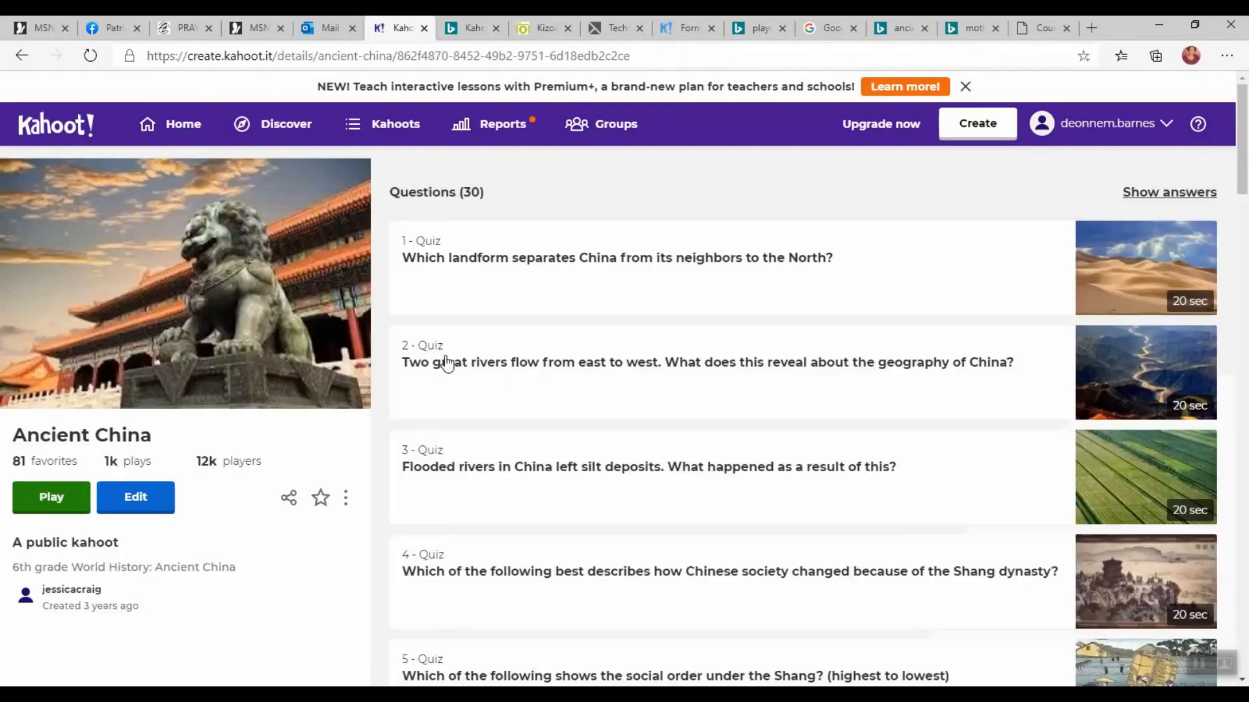
{"action": "left_click", "coordinate": [135, 499]}
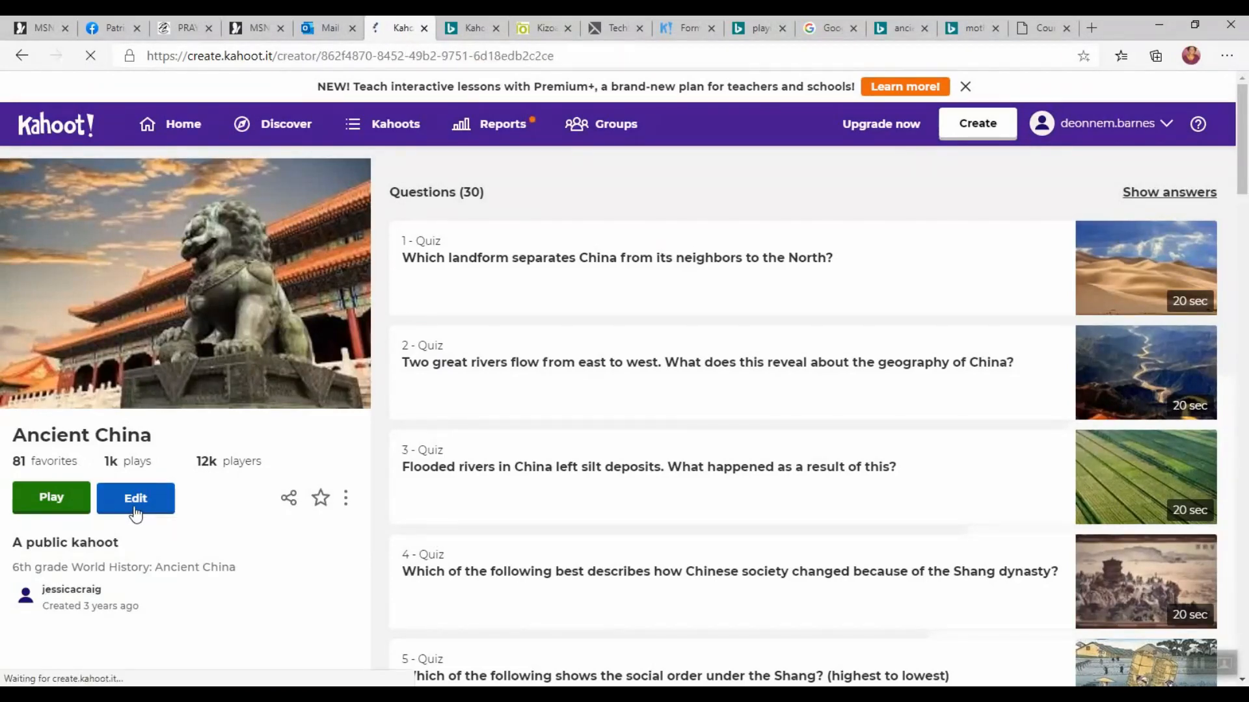
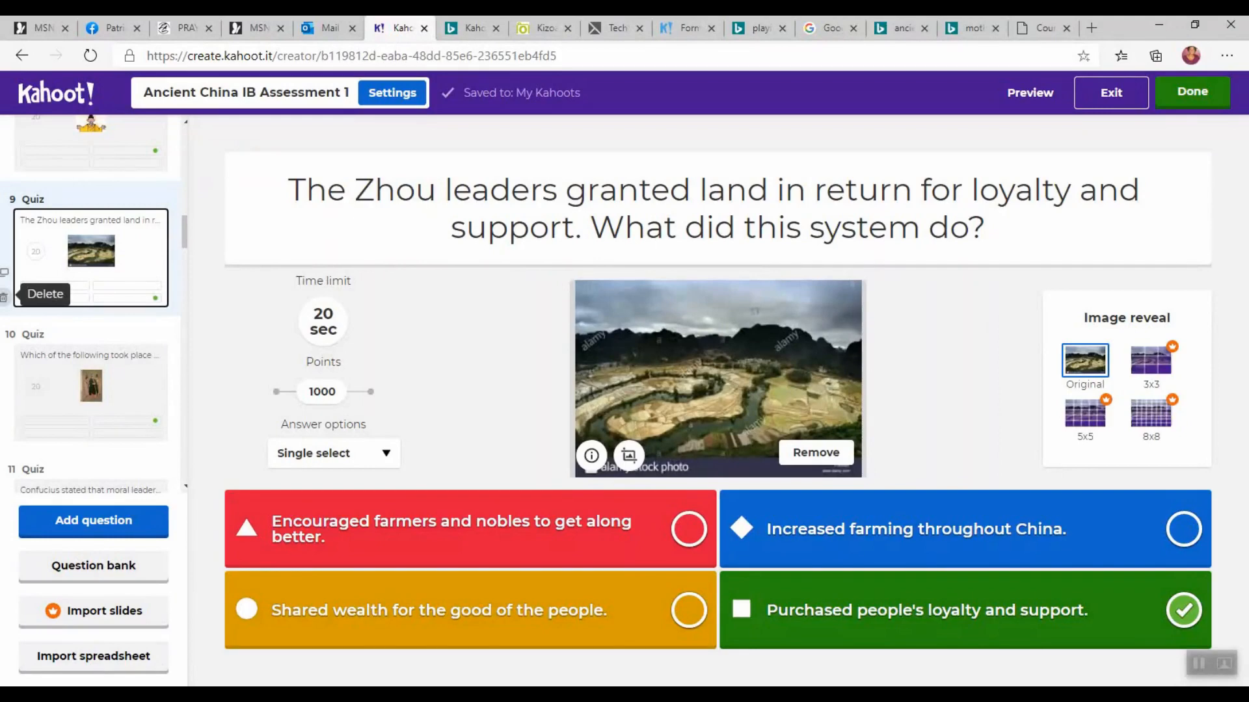
Step: Delete question 9 about the Zhou leaders granting land and add a new blank Quiz question
{"action": "left_click", "coordinate": [3, 297]}
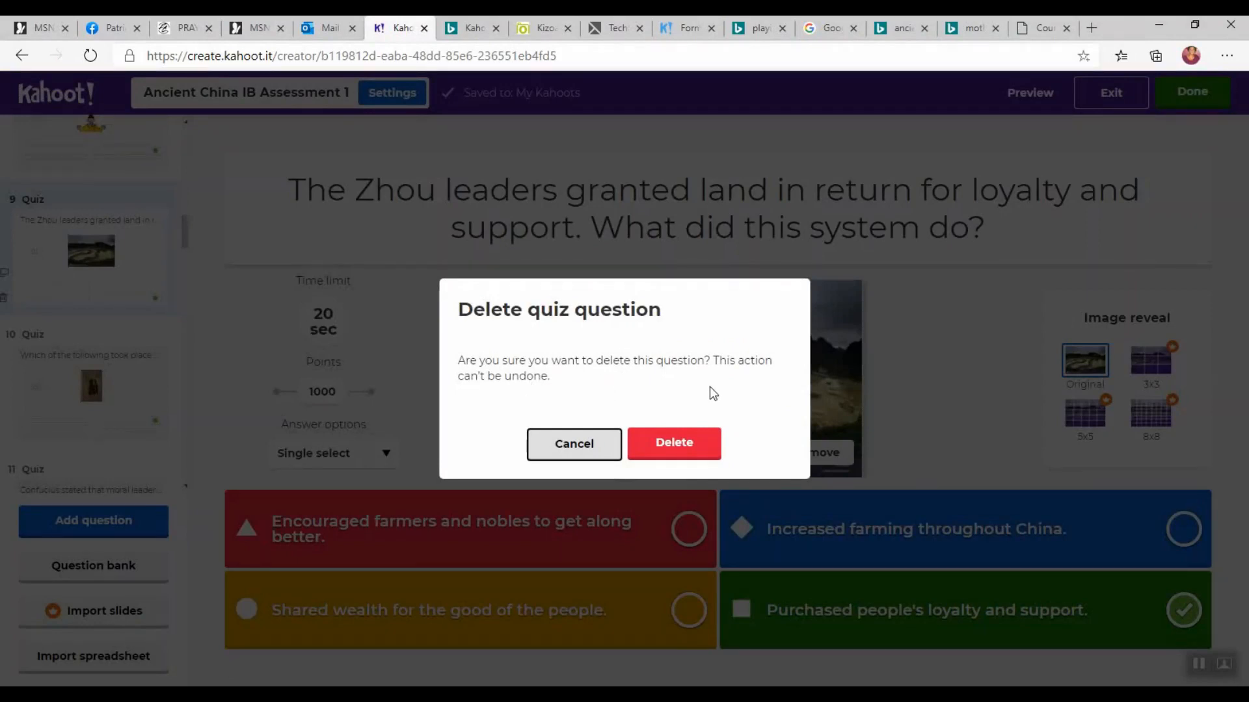
{"action": "left_click", "coordinate": [682, 451]}
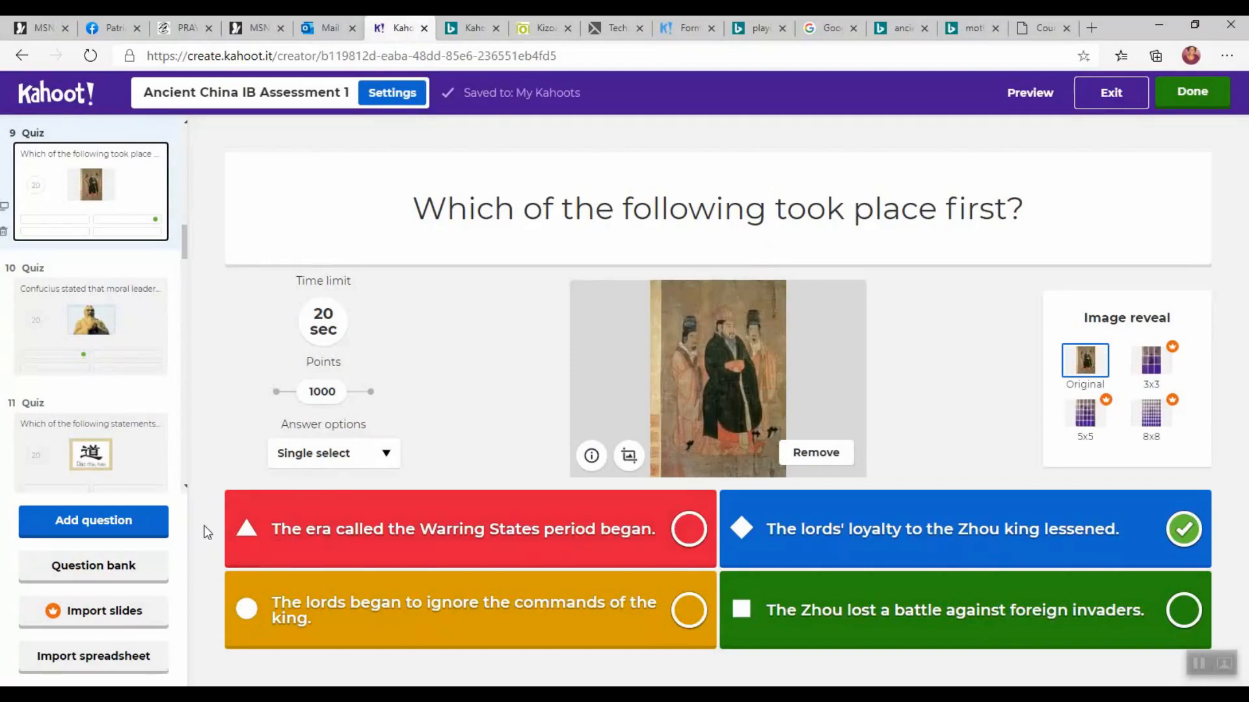
{"action": "left_click", "coordinate": [112, 532]}
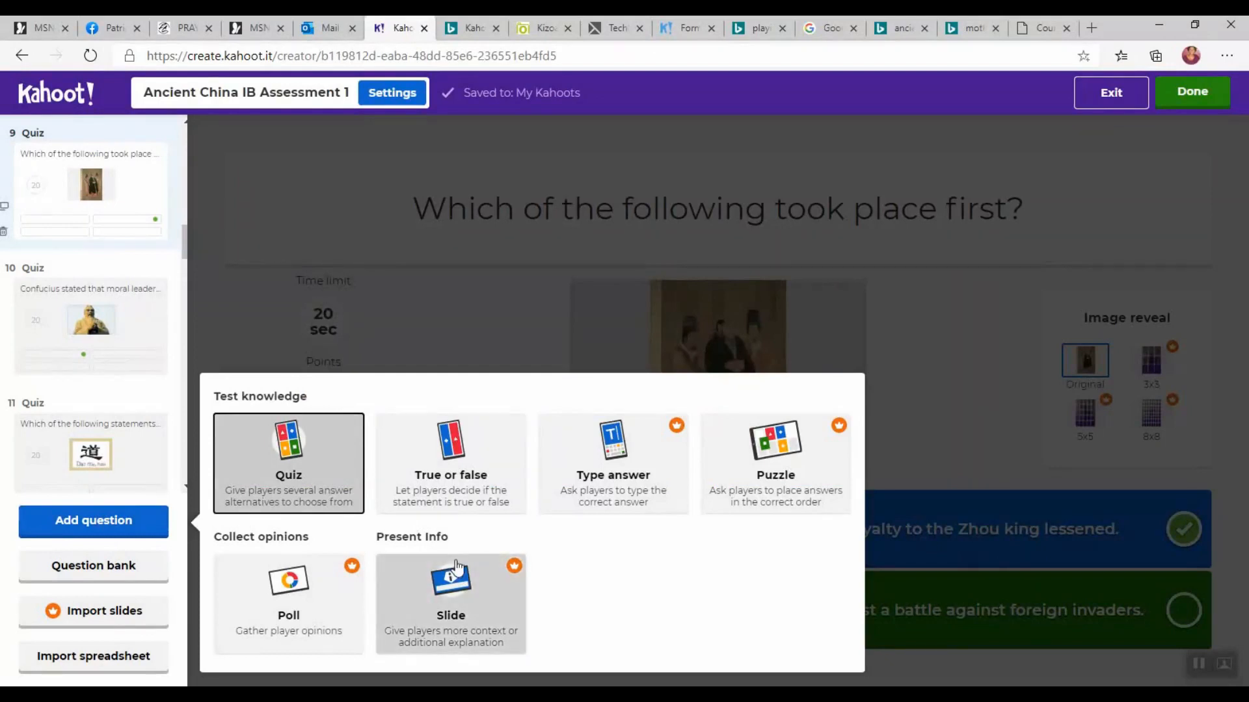
{"action": "left_click", "coordinate": [303, 473]}
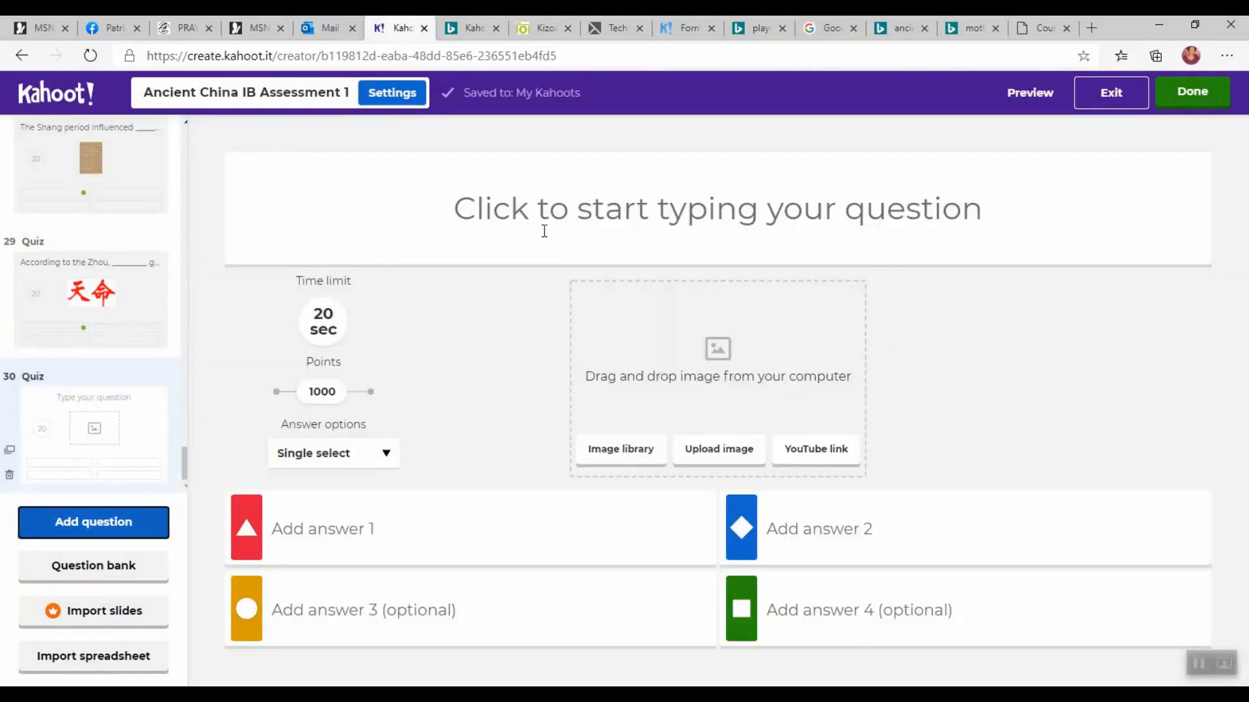
Step: Enter "Which of the following items are the Ancient Chinese given credit for having invented them?" as the question text of question 30
{"action": "left_click", "coordinate": [571, 227]}
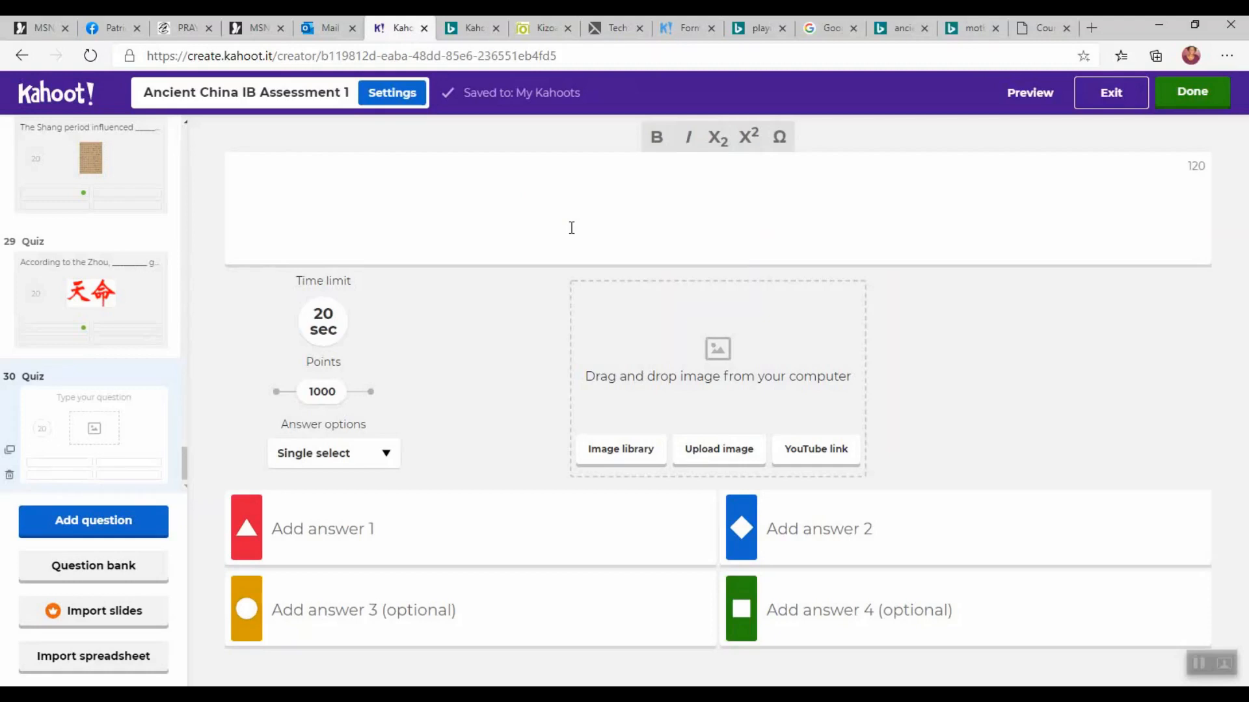
{"action": "type", "text": "Which of th"}
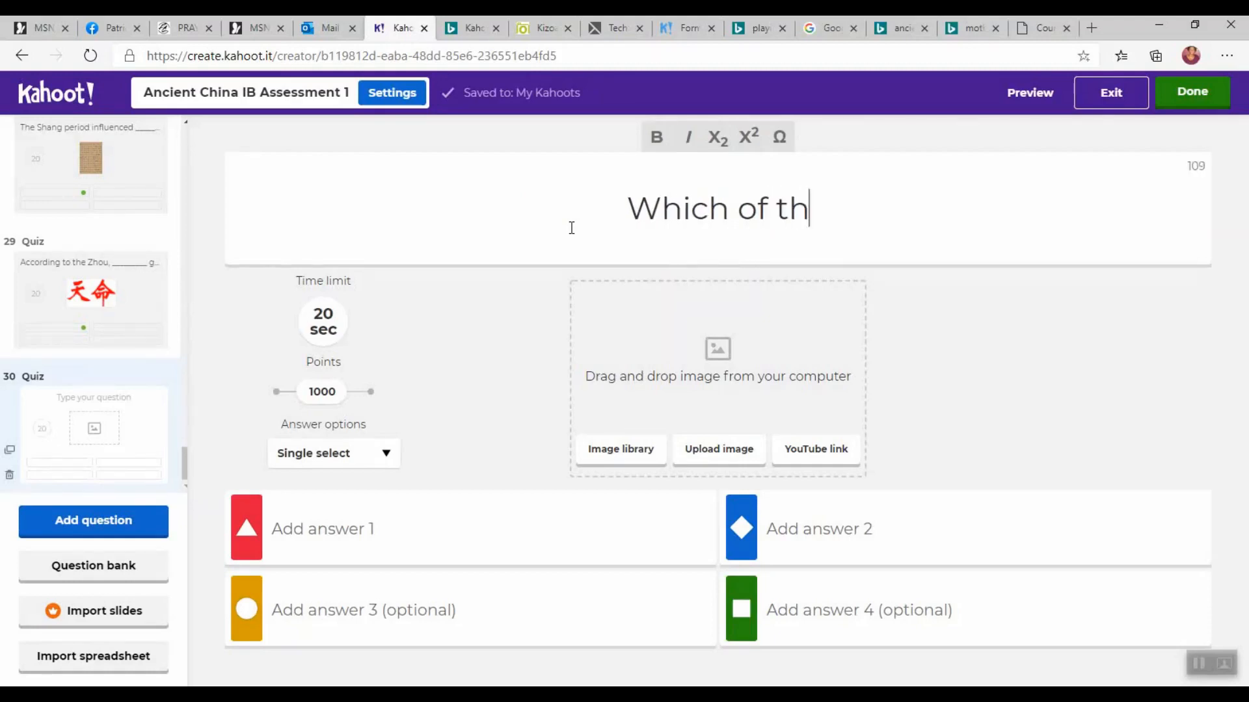
{"action": "type", "text": "e foll"}
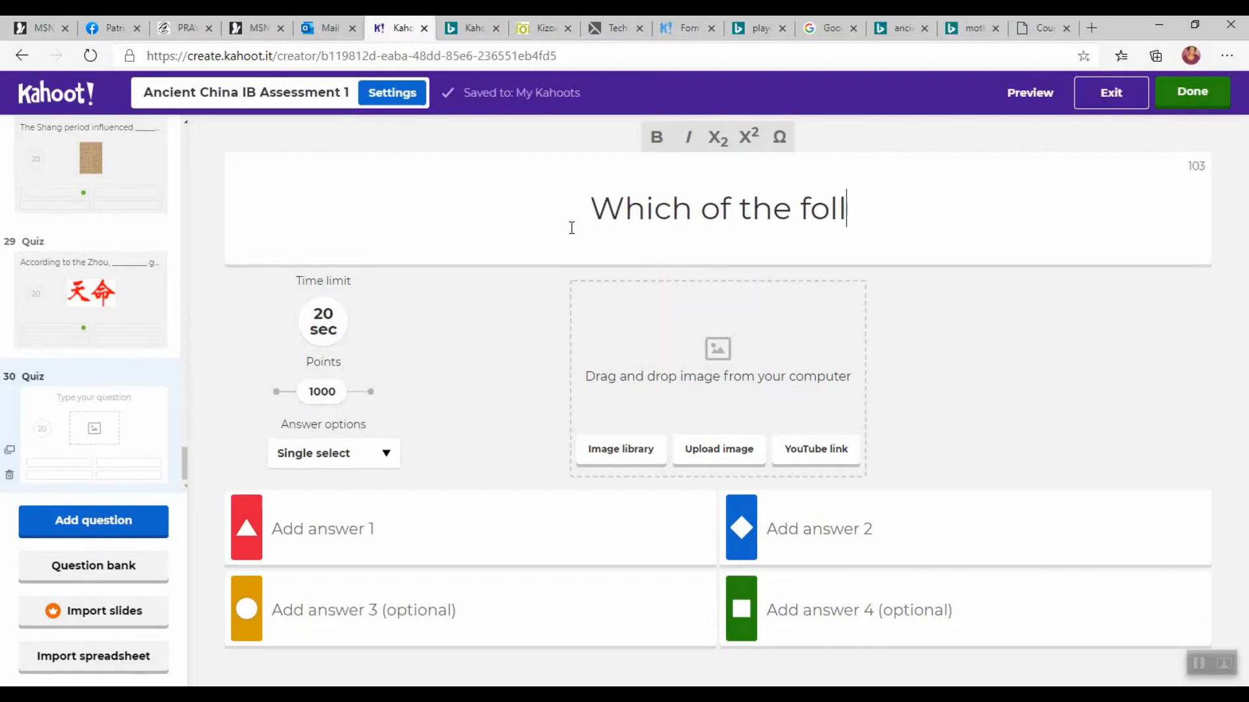
{"action": "type", "text": "owing items"}
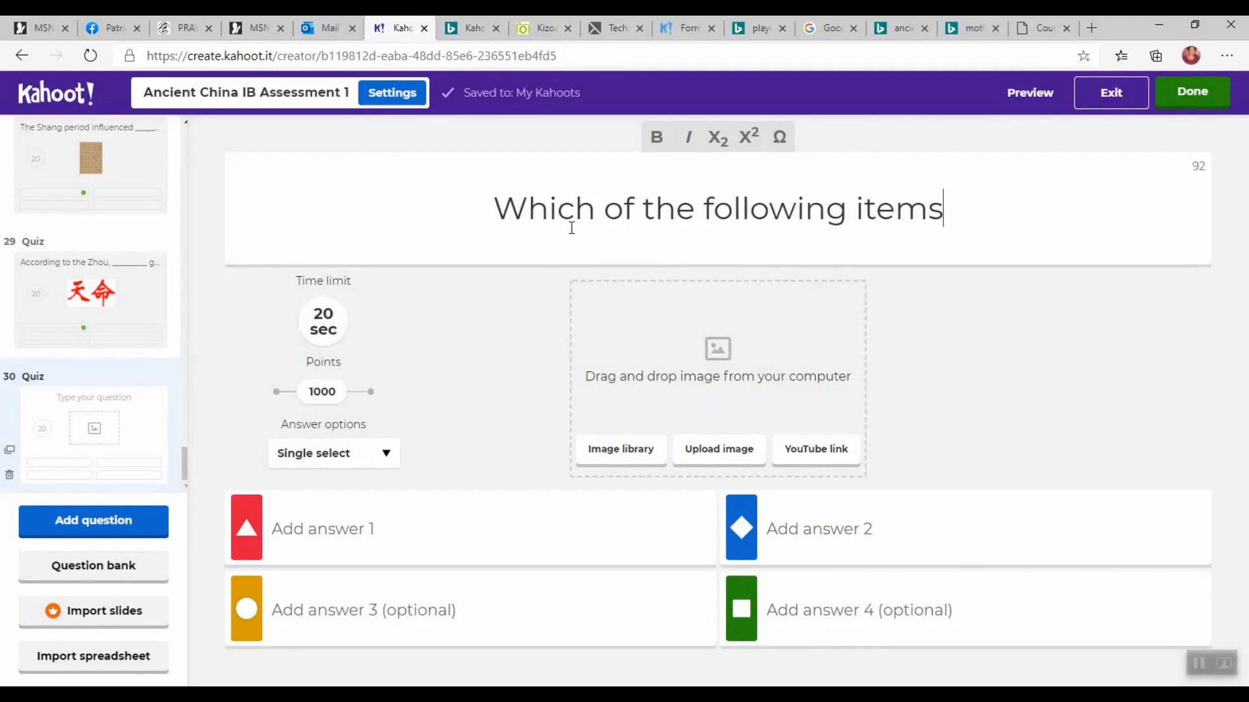
{"action": "type", "text": " are the "}
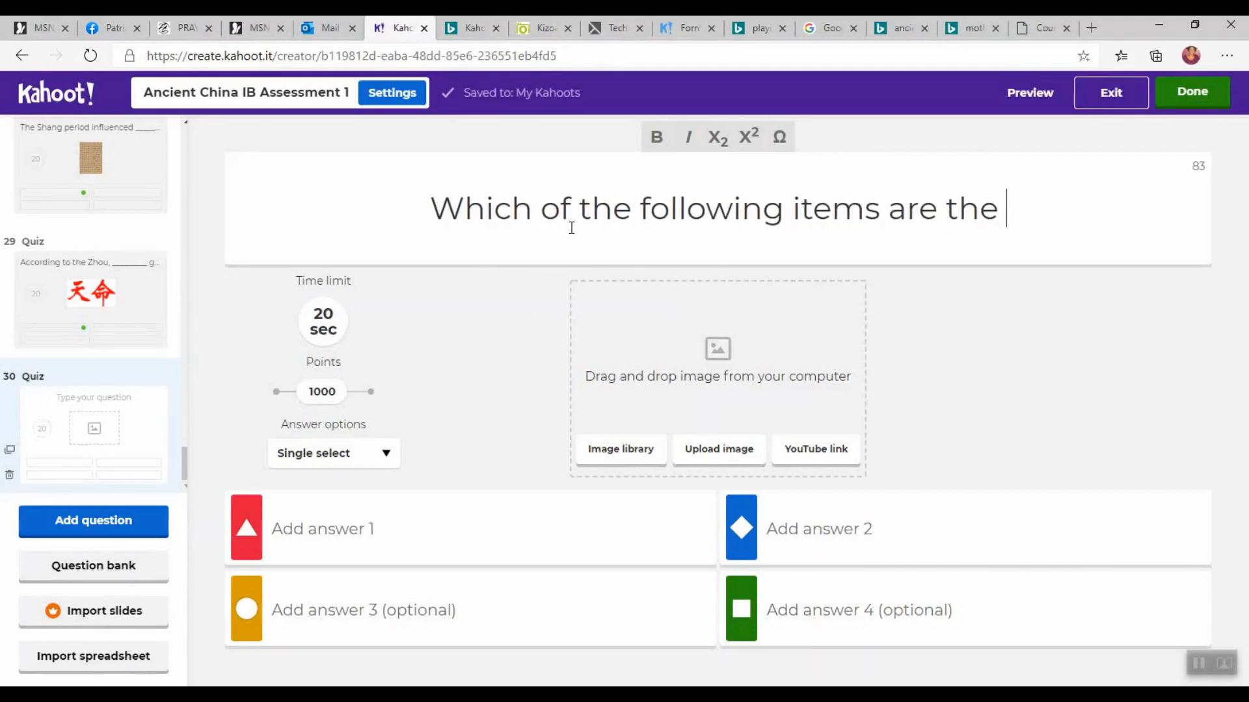
{"action": "type", "text": "Anci"}
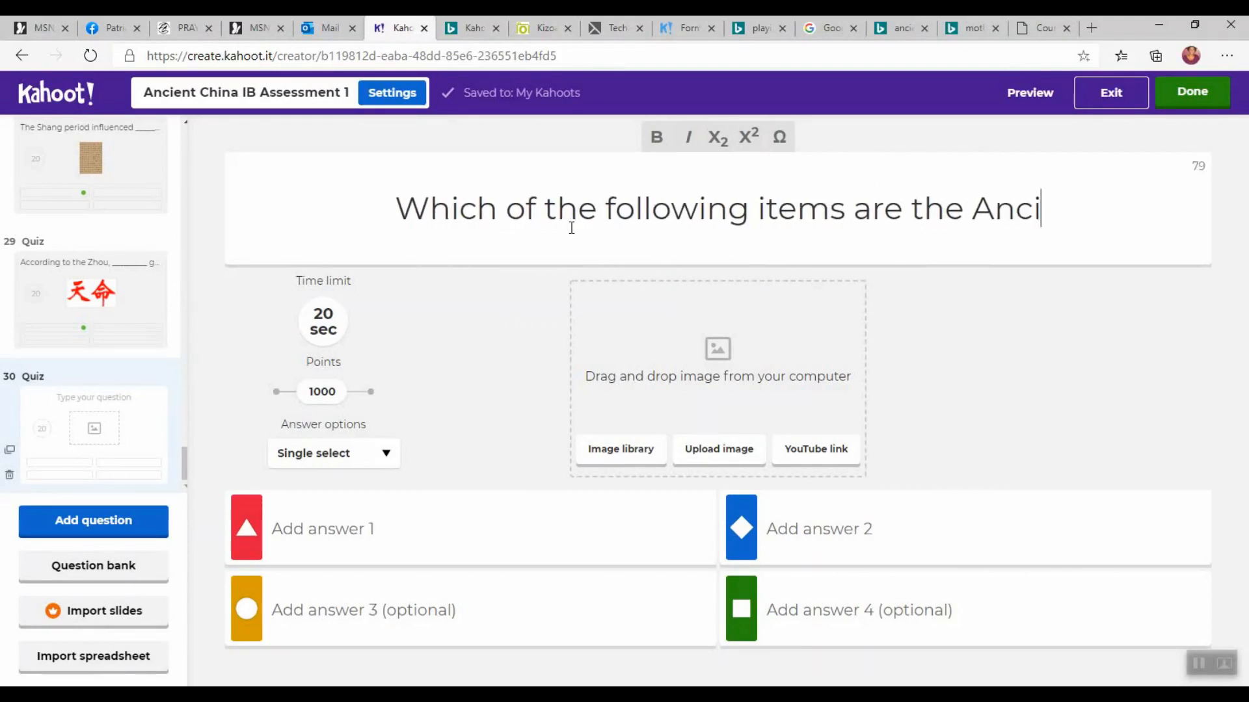
{"action": "type", "text": "ent Chine"}
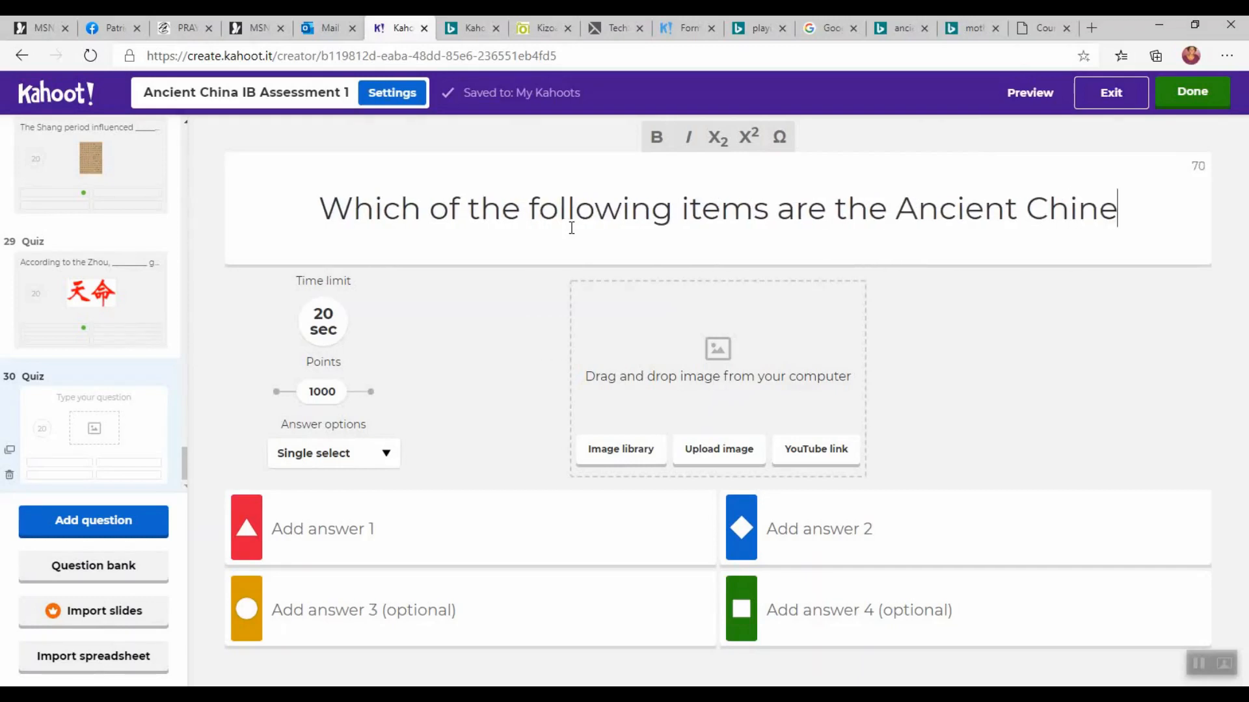
{"action": "type", "text": "se given g"}
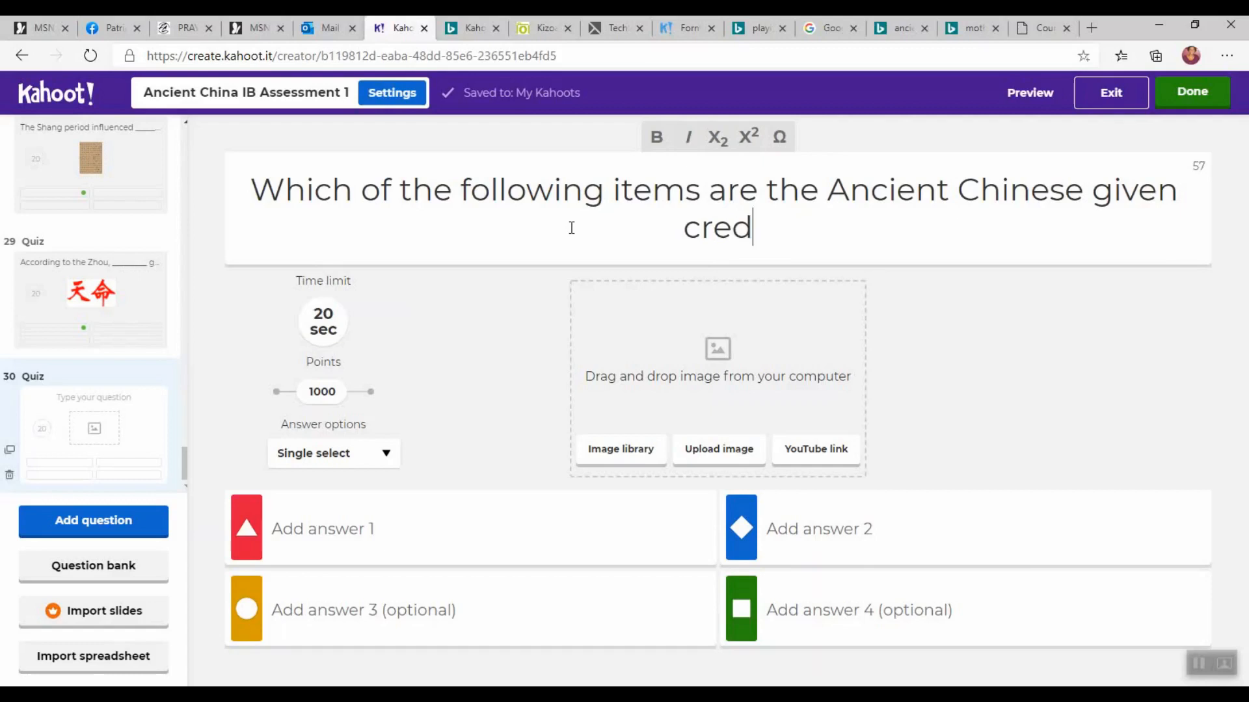
{"action": "type", "text": "for"}
{"action": "key", "text": "BackSpace"}
{"action": "key", "text": "BackSpace"}
{"action": "key", "text": "BackSpace"}
{"action": "key", "text": "BackSpace"}
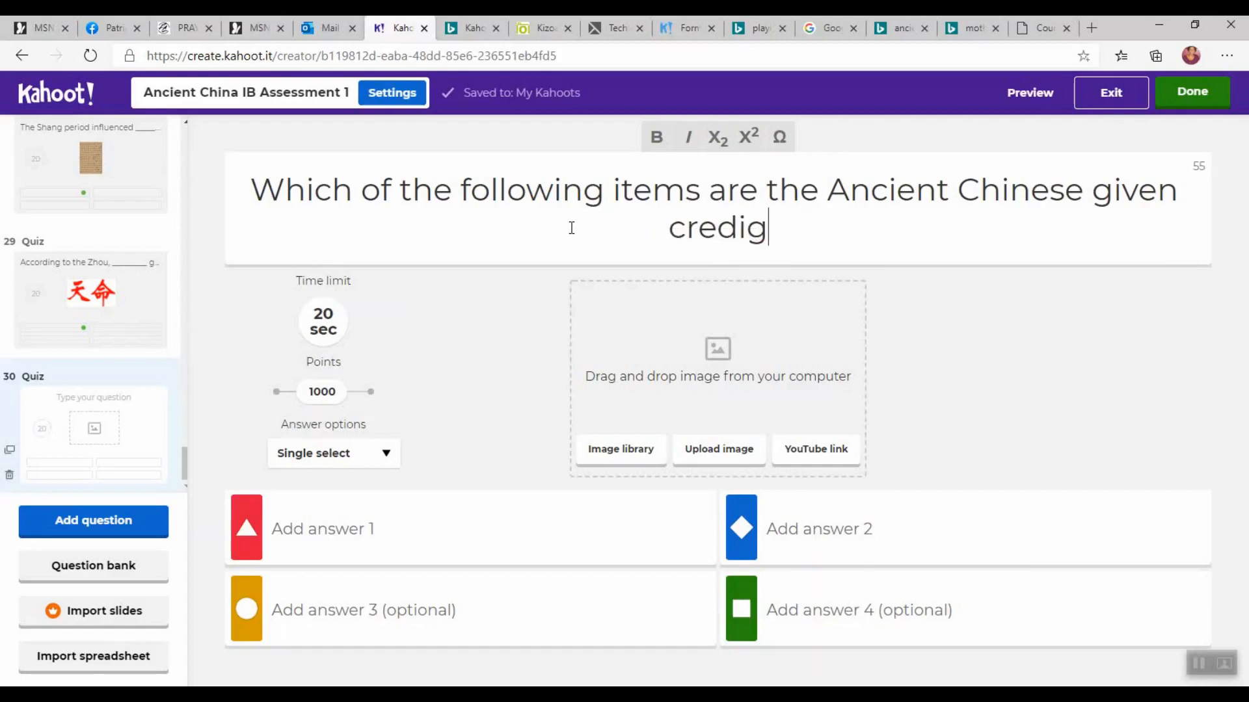
{"action": "type", "text": "t for having "}
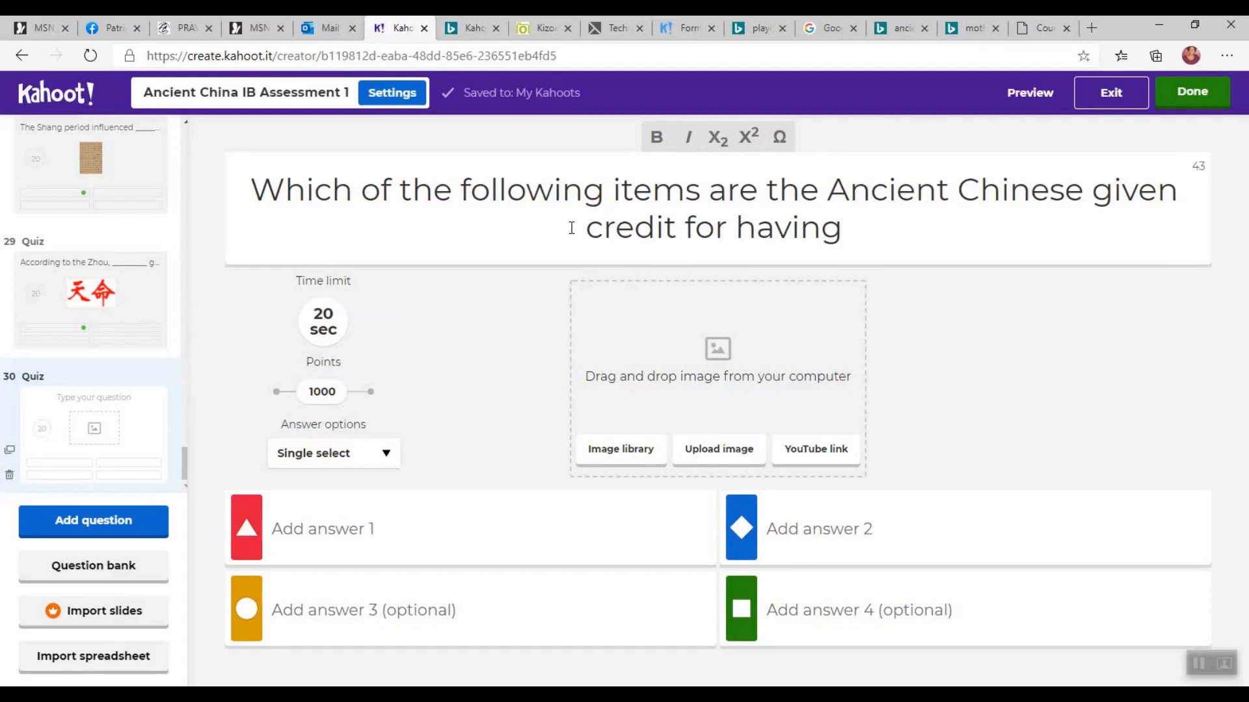
{"action": "type", "text": "in"}
{"action": "type", "text": "vengt"}
{"action": "key", "text": "BackSpace"}
{"action": "key", "text": "BackSpace"}
{"action": "type", "text": "ted"}
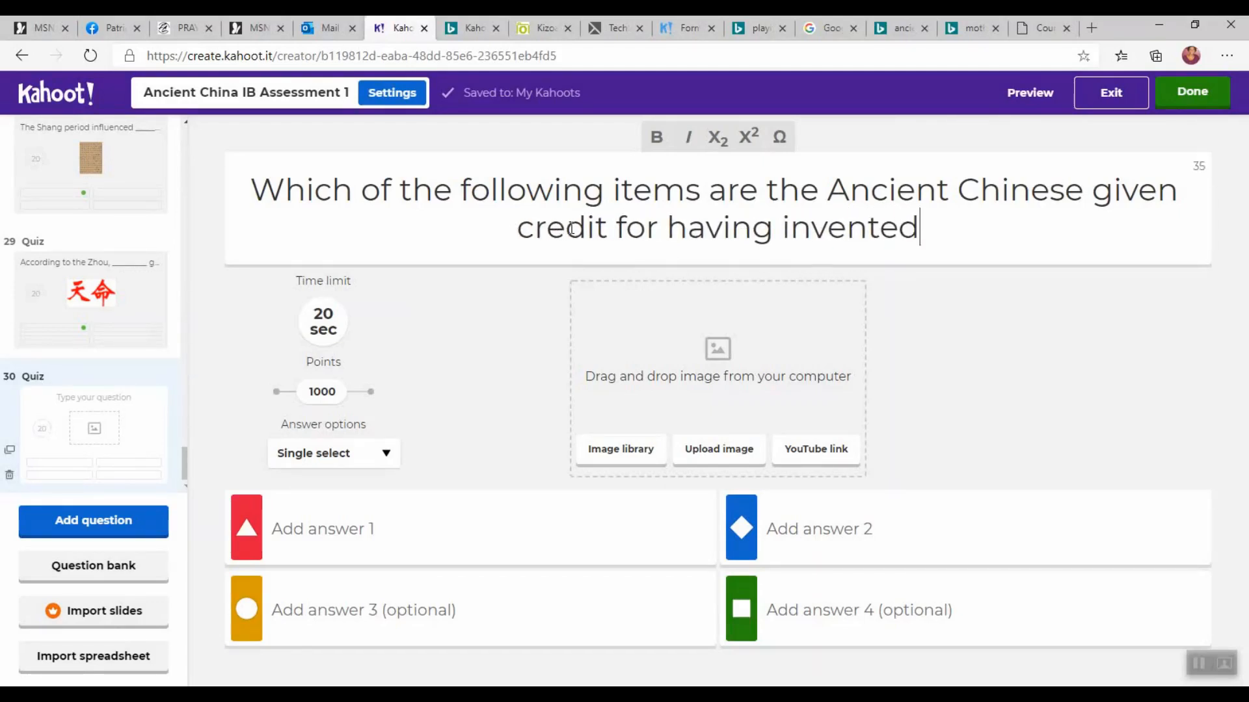
{"action": "type", "text": " these"}
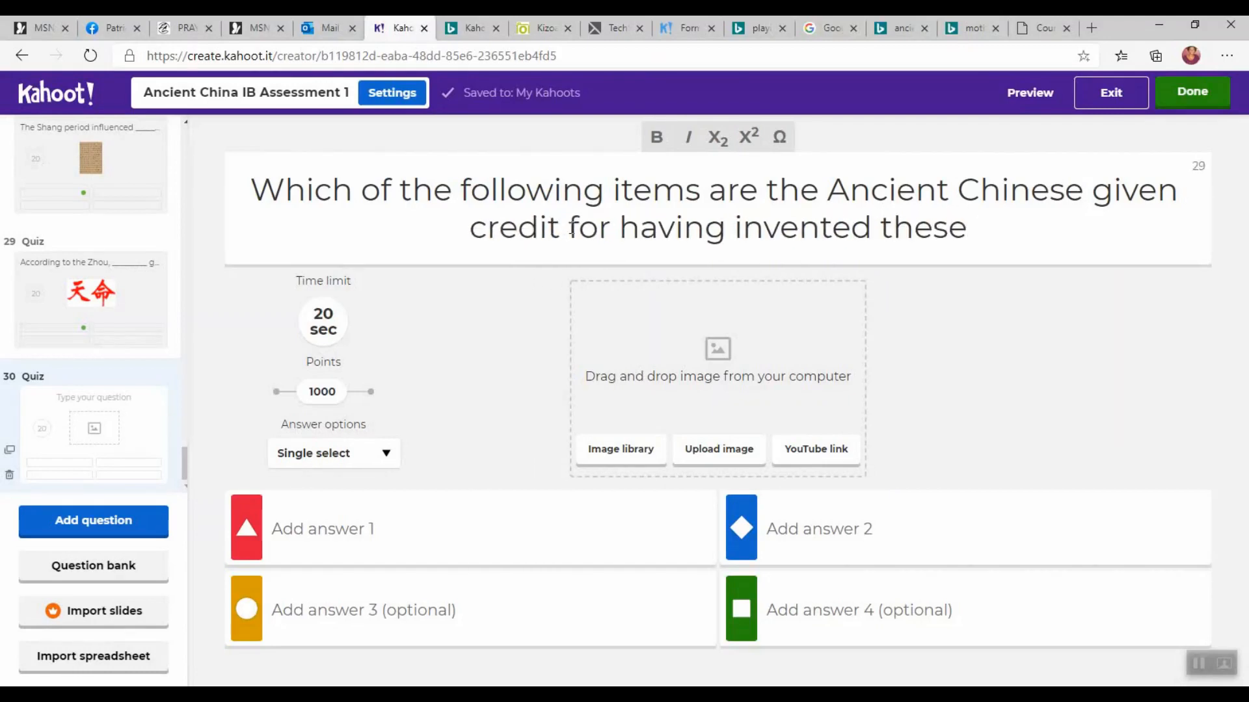
{"action": "key", "text": "Tab"}
{"action": "key", "text": "BackSpace"}
{"action": "key", "text": "BackSpace"}
{"action": "key", "text": "BackSpace"}
{"action": "key", "text": "BackSpace"}
{"action": "key", "text": "BackSpace"}
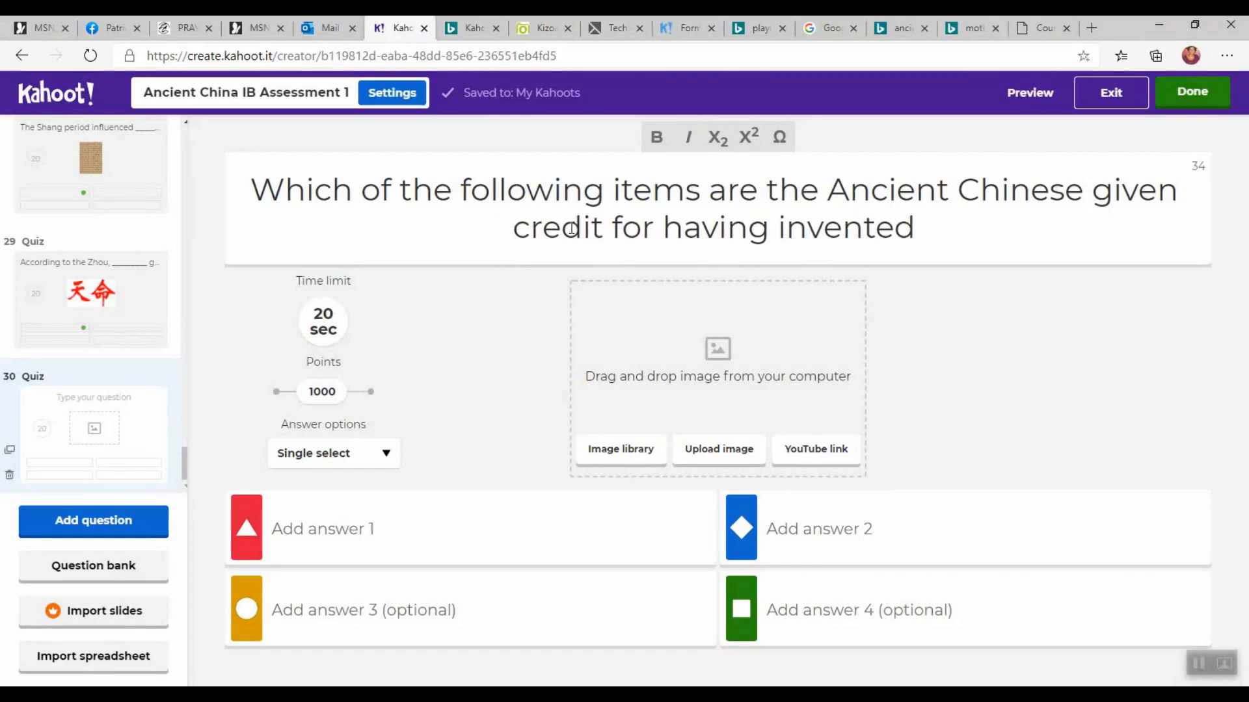
{"action": "key", "text": "BackSpace"}
{"action": "type", "text": "?"}
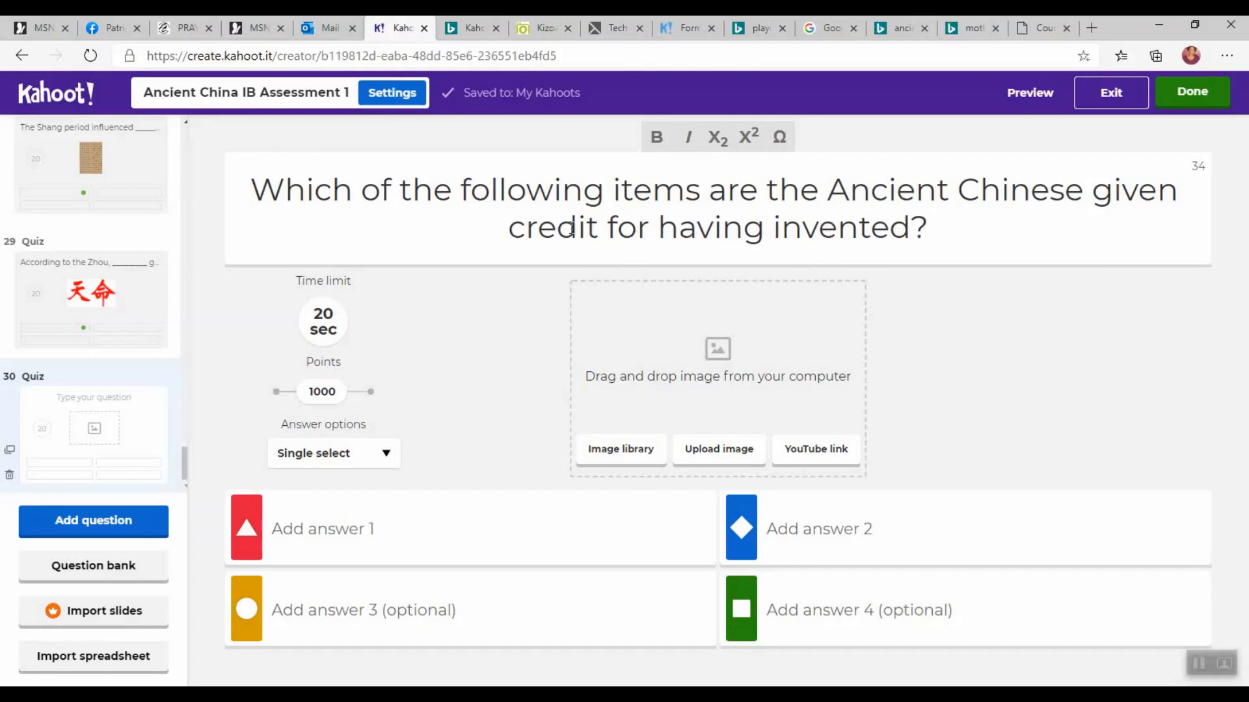
{"action": "key", "text": "Left"}
{"action": "type", "text": "them"}
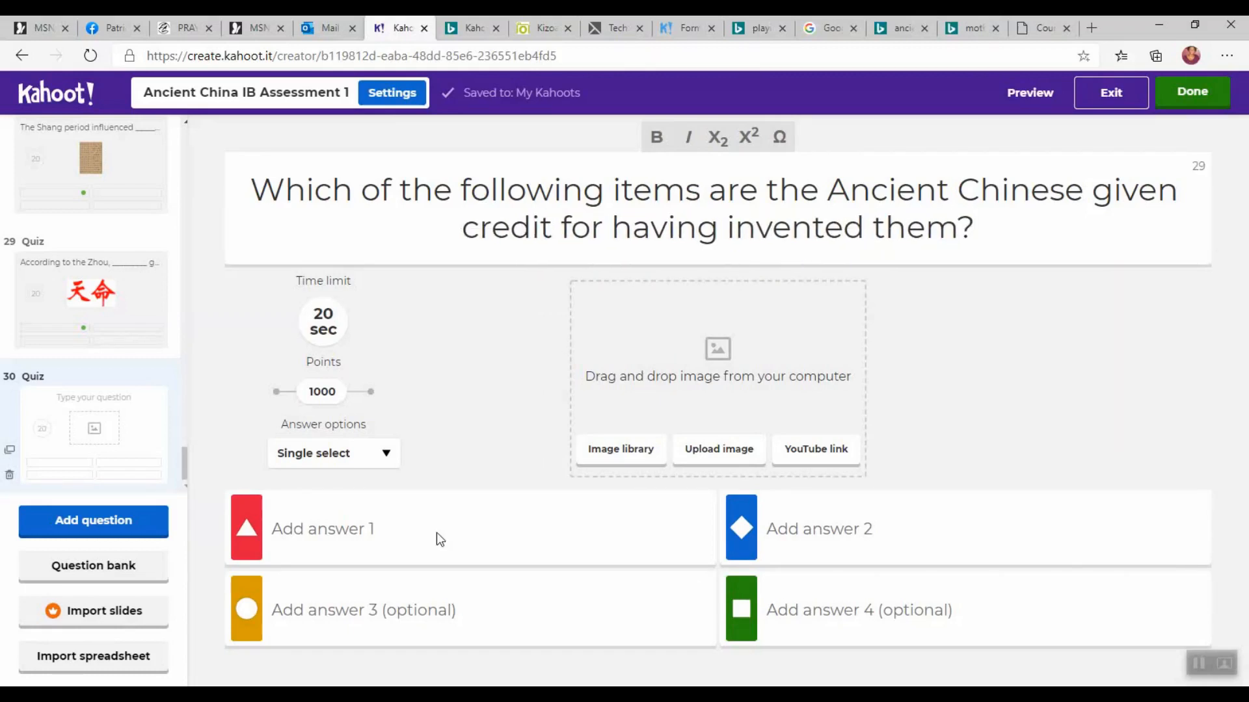
Step: Fill in answer 1 of question 30 with "Paper" and answer 3 with "Eye Make-Up"
{"action": "left_click", "coordinate": [335, 545]}
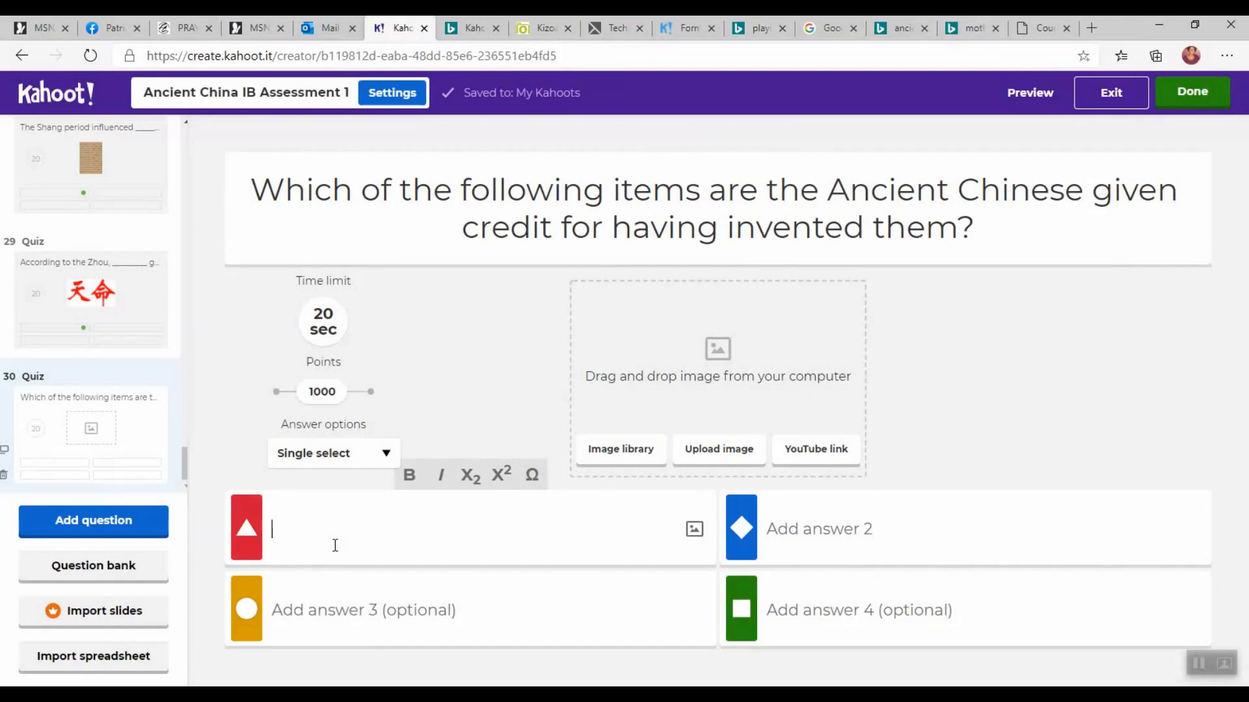
{"action": "type", "text": "Paper"}
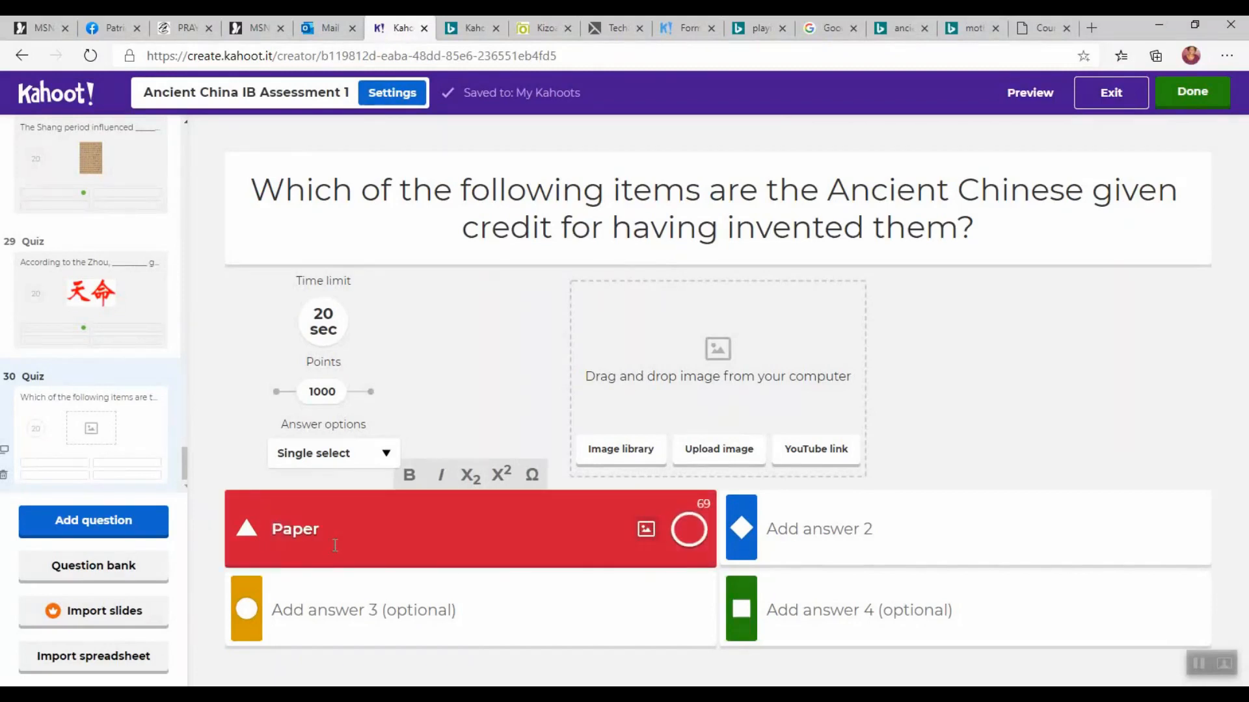
{"action": "left_click", "coordinate": [334, 624]}
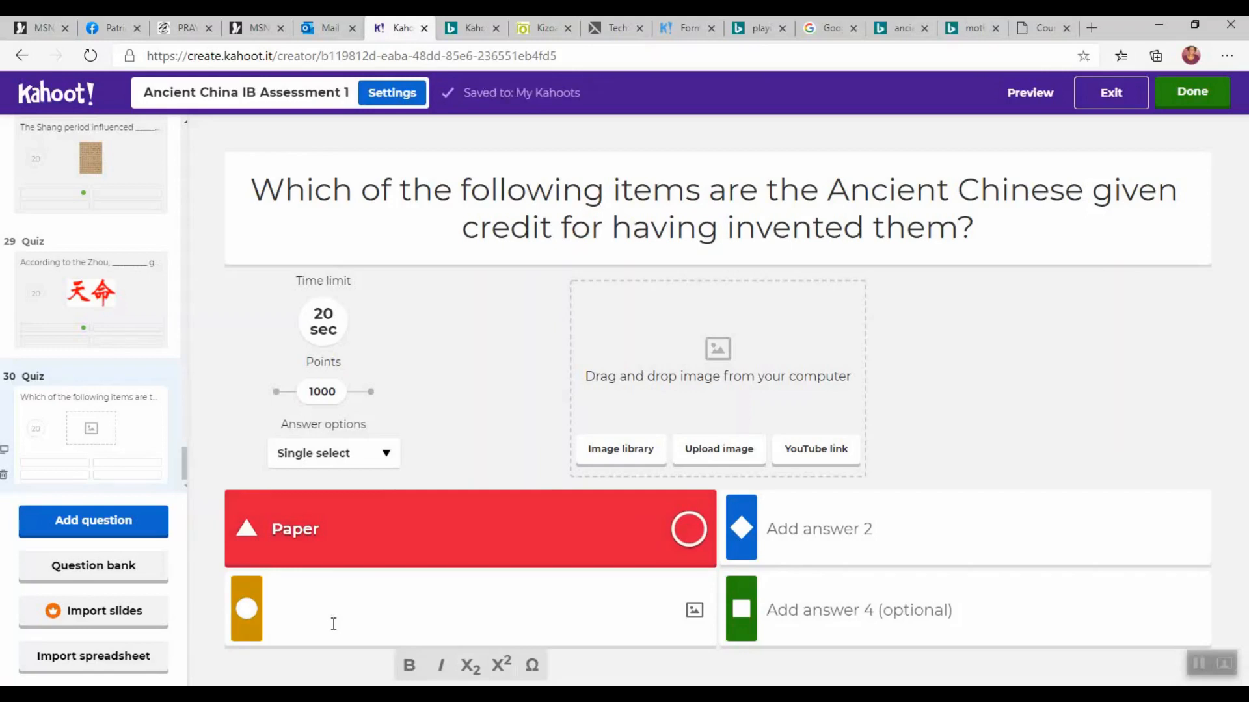
{"action": "left_click", "coordinate": [351, 539]}
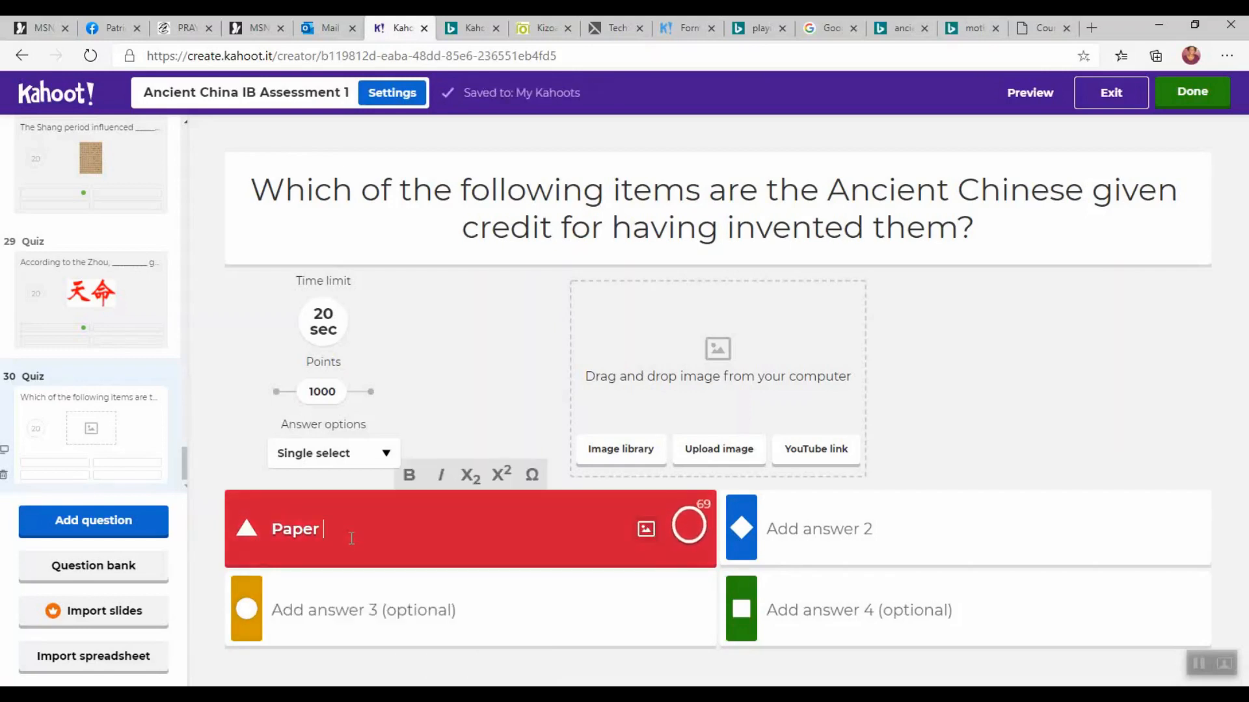
{"action": "left_click", "coordinate": [343, 610]}
{"action": "type", "text": "Eye Make"}
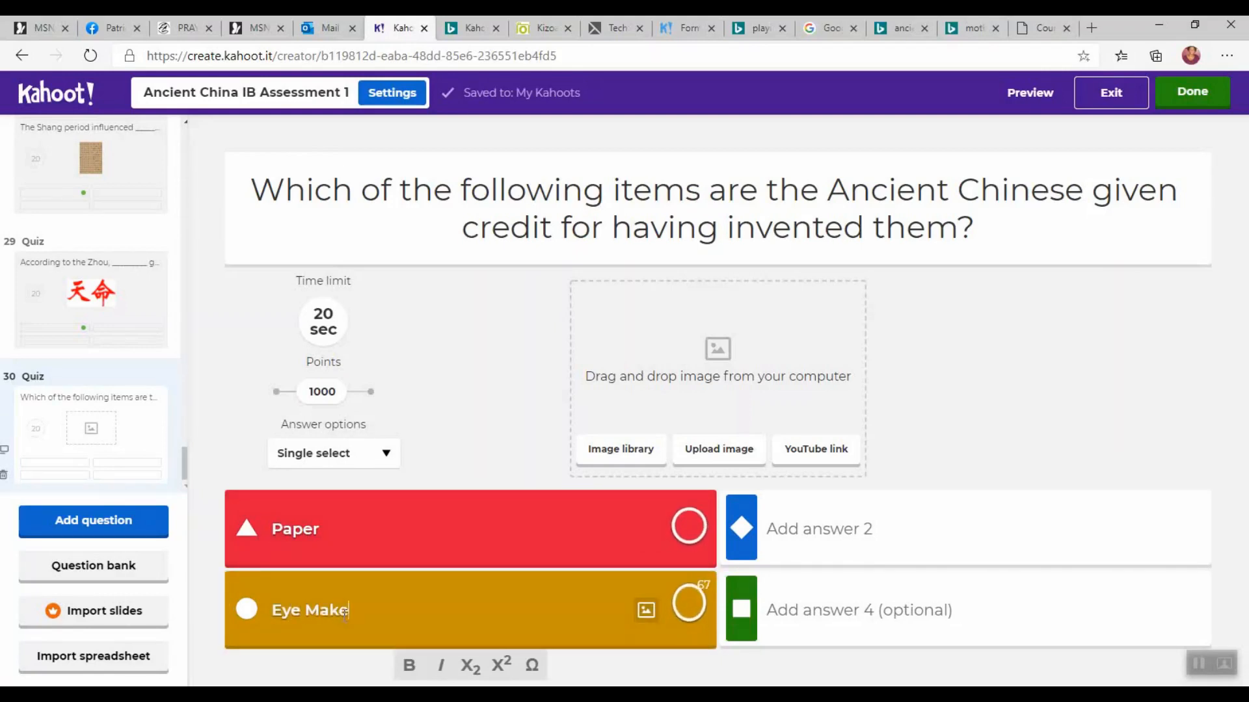
{"action": "type", "text": "-Up"}
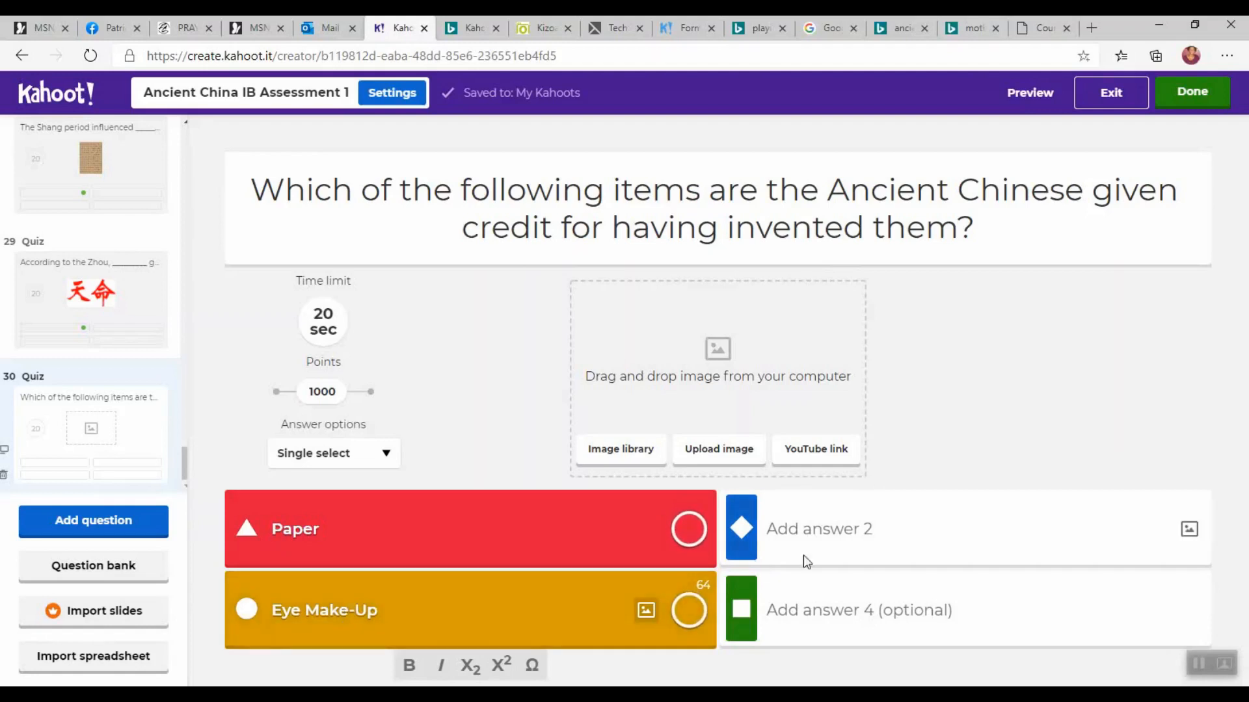
Step: Fill in answer 2 of question 30 with "Breath Mints" and answer 4 with "Sewer Systems"
{"action": "left_click", "coordinate": [802, 535]}
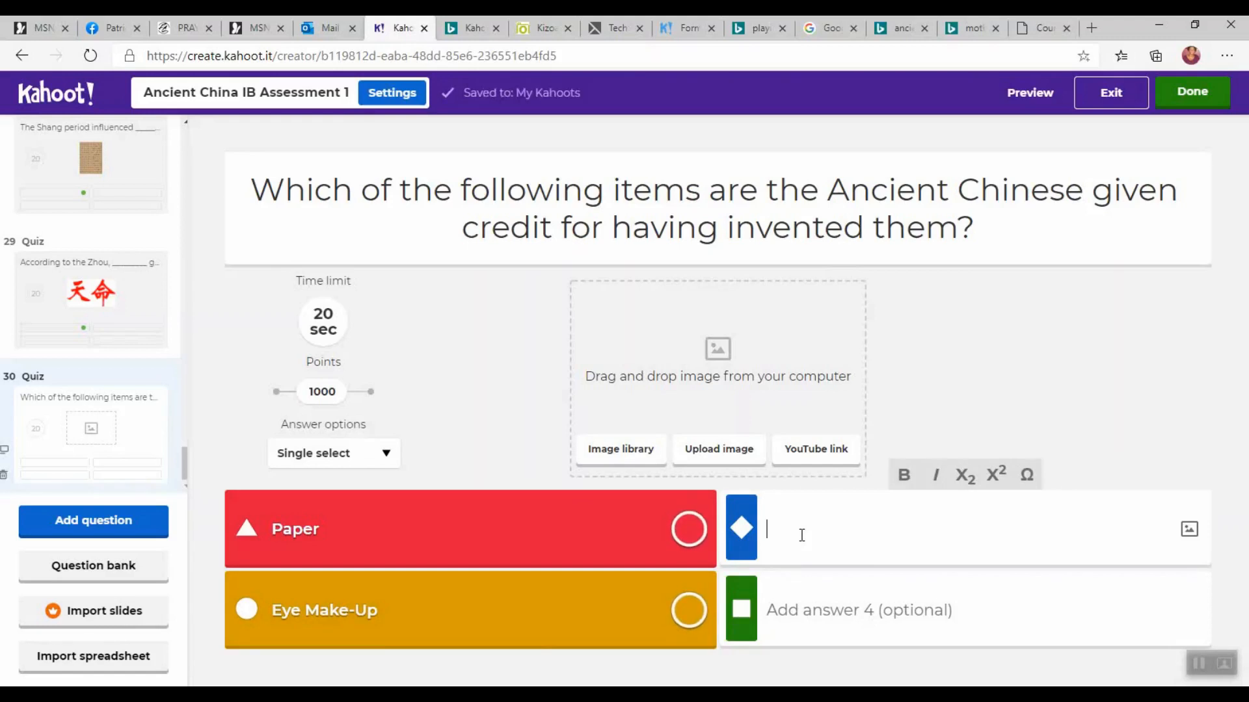
{"action": "type", "text": "S"}
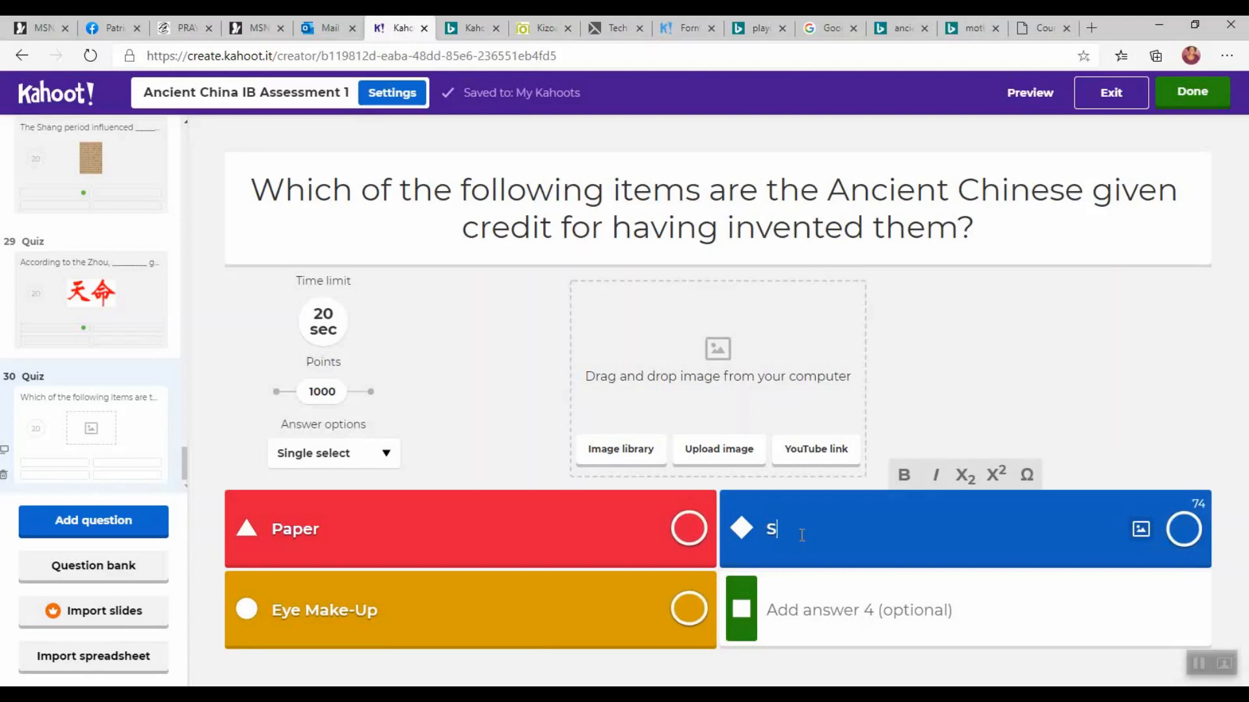
{"action": "key", "text": "BackSpace"}
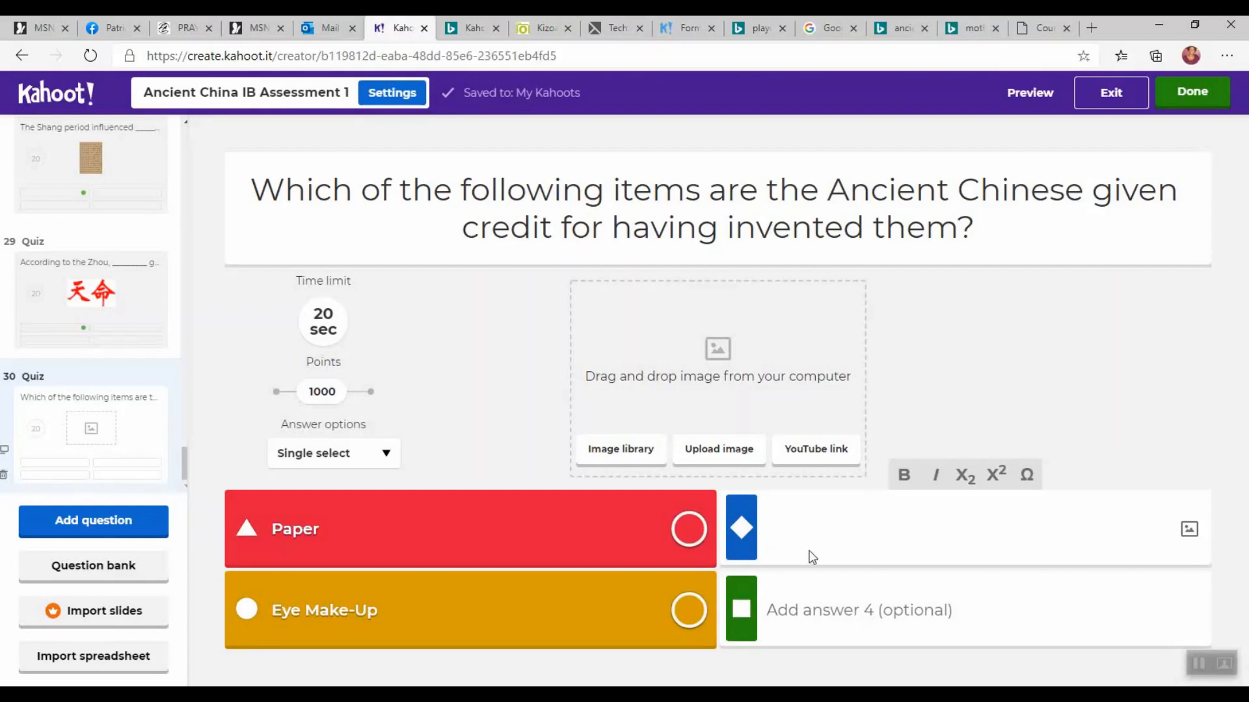
{"action": "left_click", "coordinate": [813, 528]}
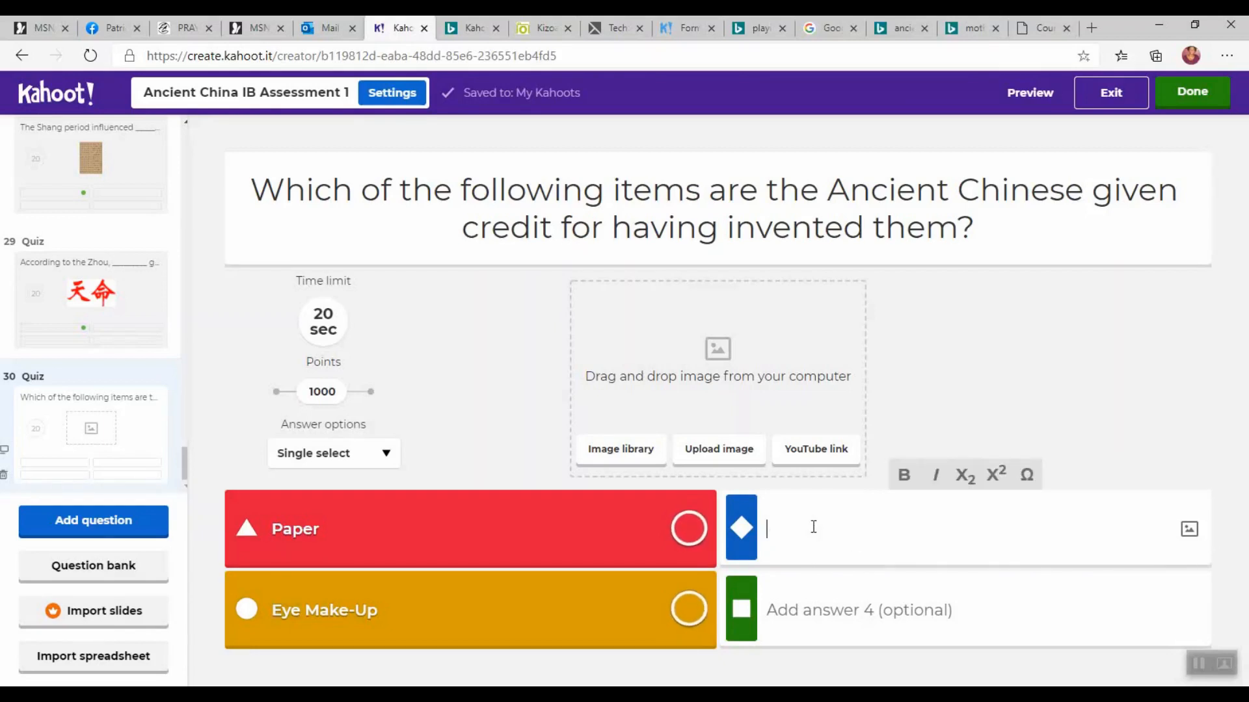
{"action": "type", "text": "Breath Mints"}
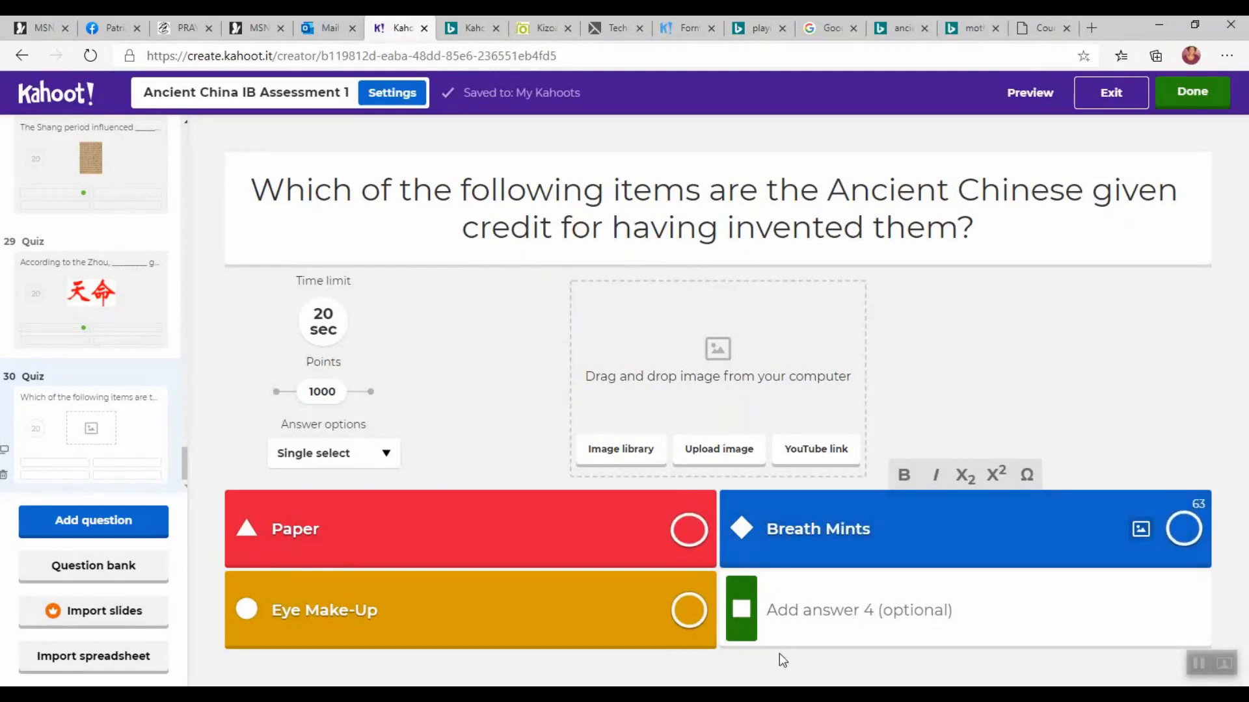
{"action": "left_click", "coordinate": [784, 615]}
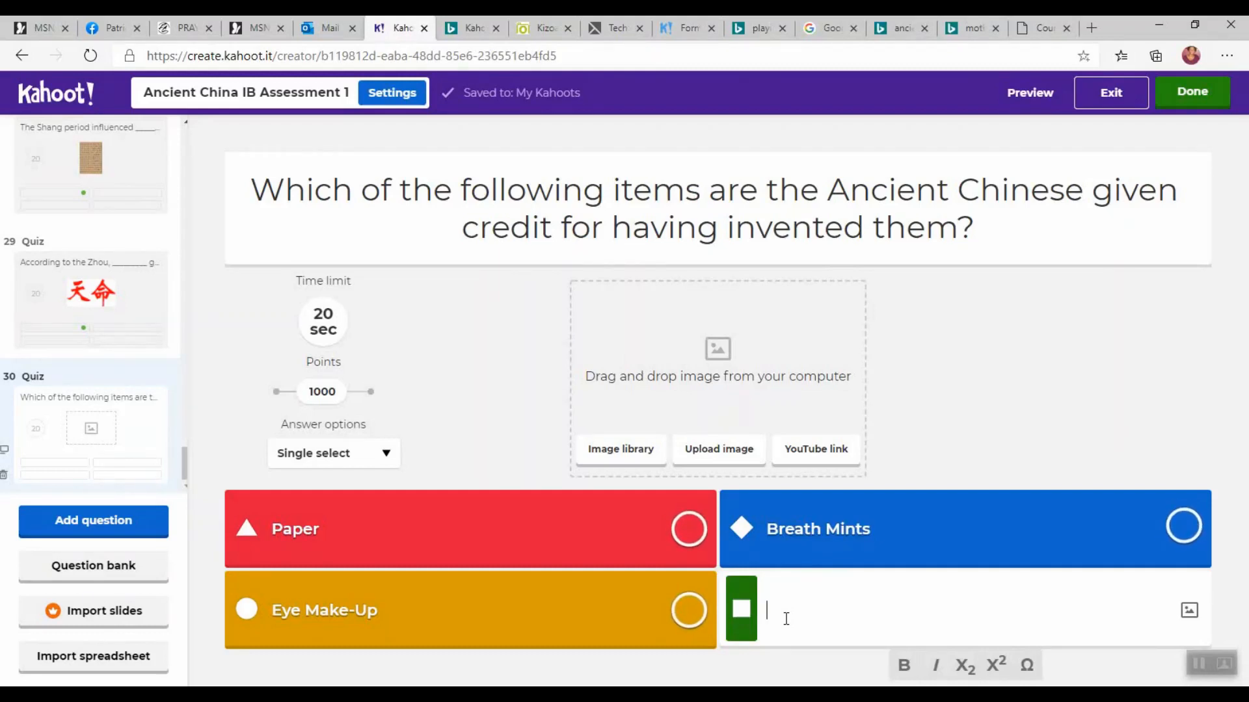
{"action": "type", "text": "S"}
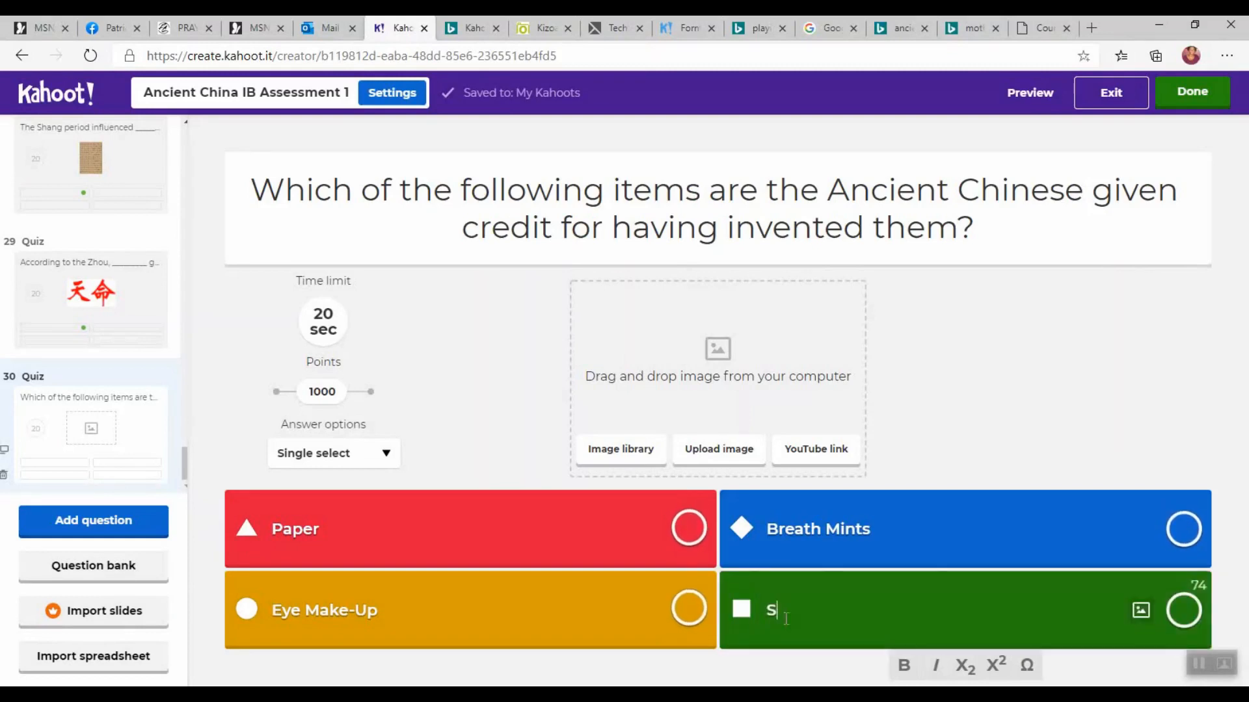
{"action": "type", "text": "ewer System"}
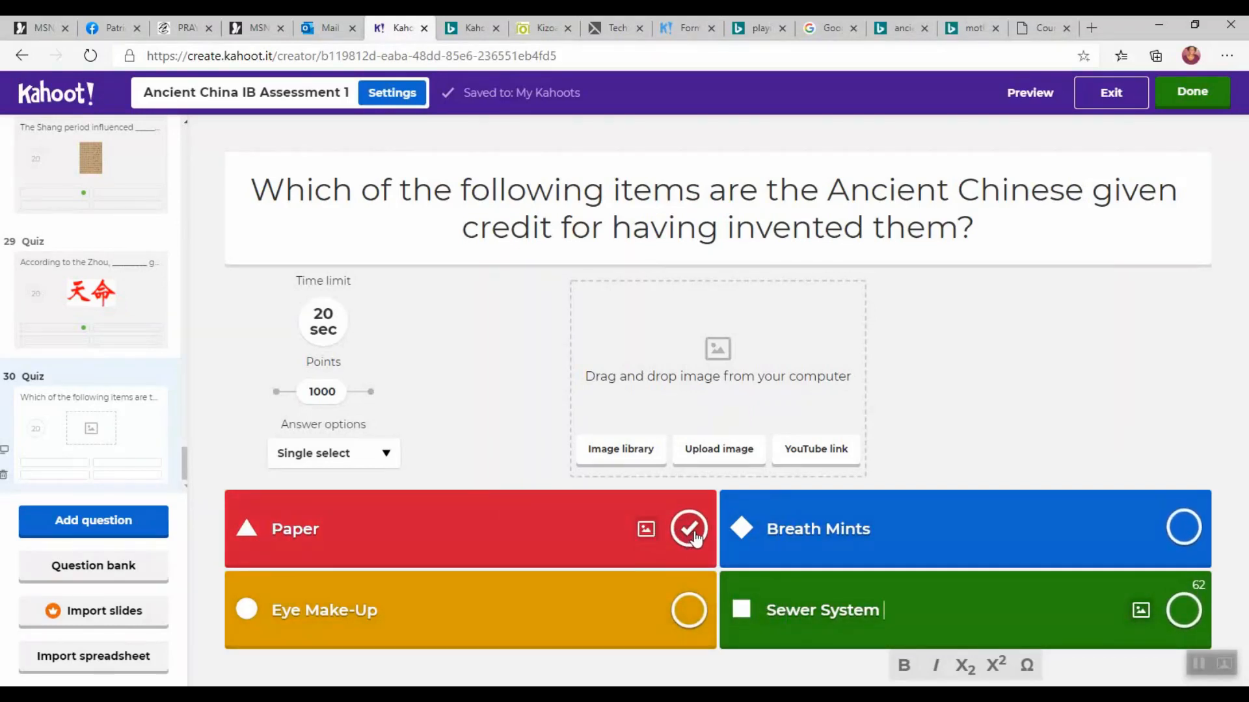
{"action": "key", "text": "BackSpace"}
{"action": "type", "text": "s"}
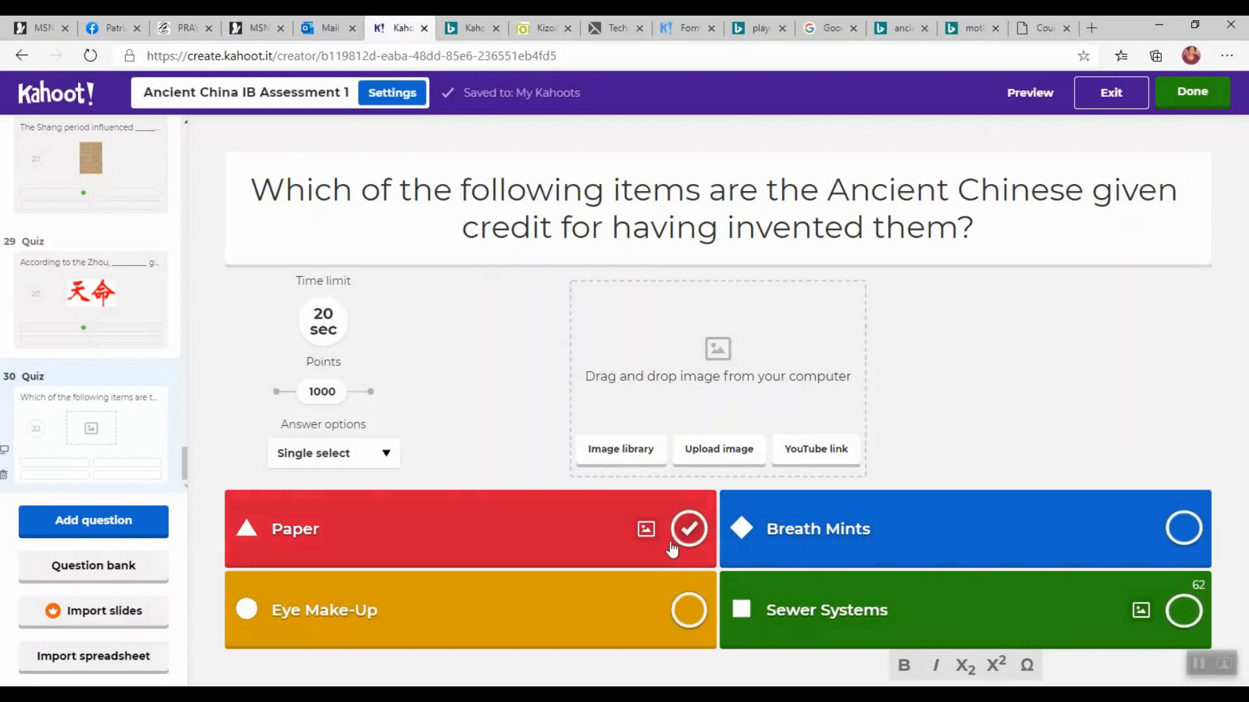
Step: Mark "Paper" as the correct answer of question 30 and finish editing the kahoot
{"action": "left_click", "coordinate": [691, 533]}
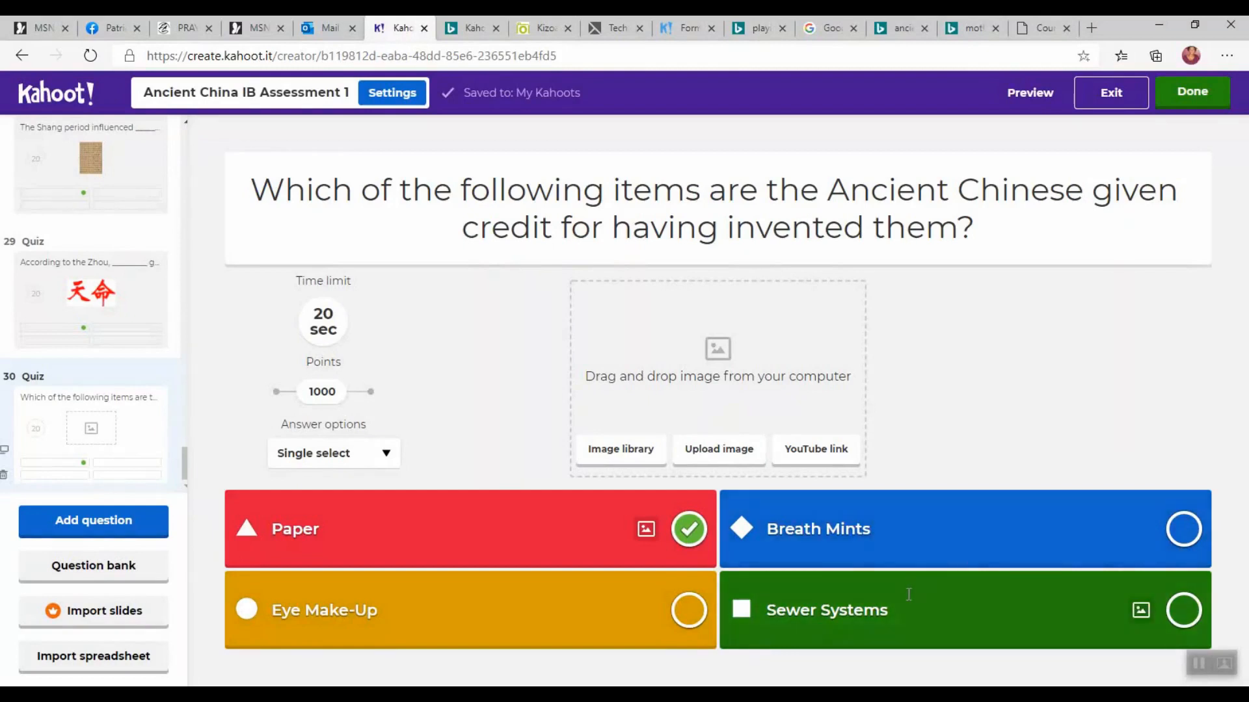
{"action": "left_click", "coordinate": [896, 617]}
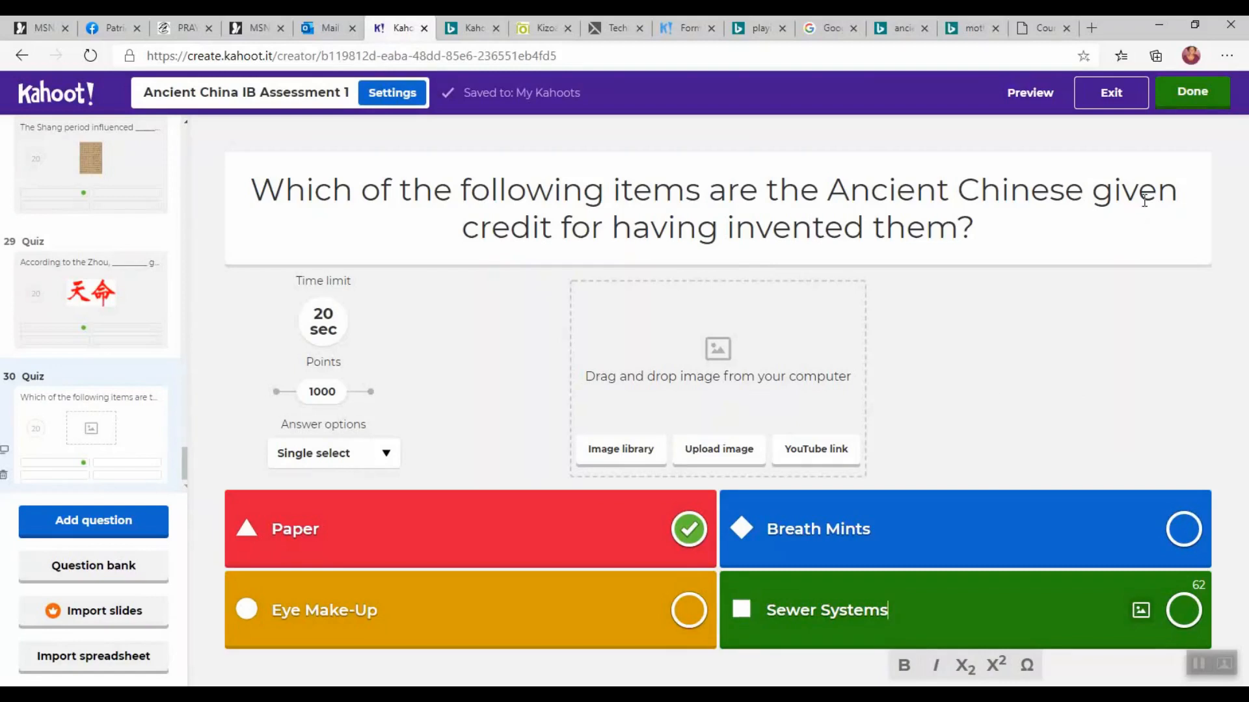
{"action": "left_click", "coordinate": [1182, 97]}
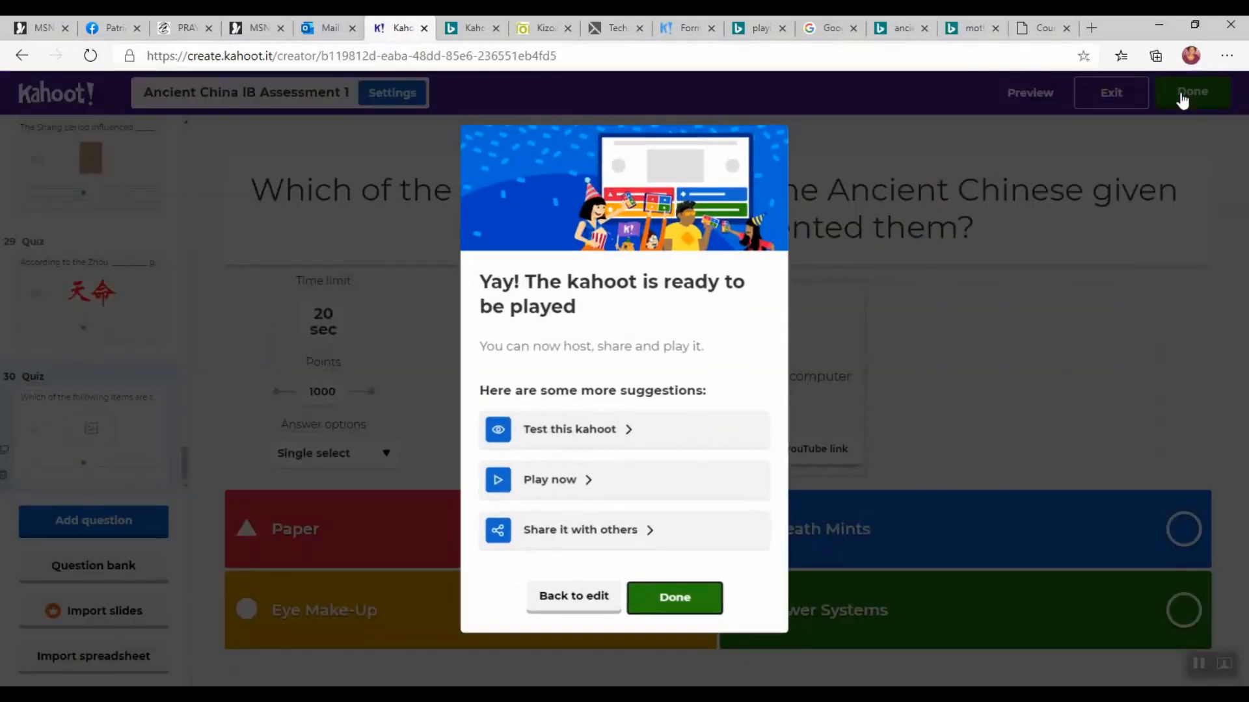
{"action": "left_click", "coordinate": [690, 607]}
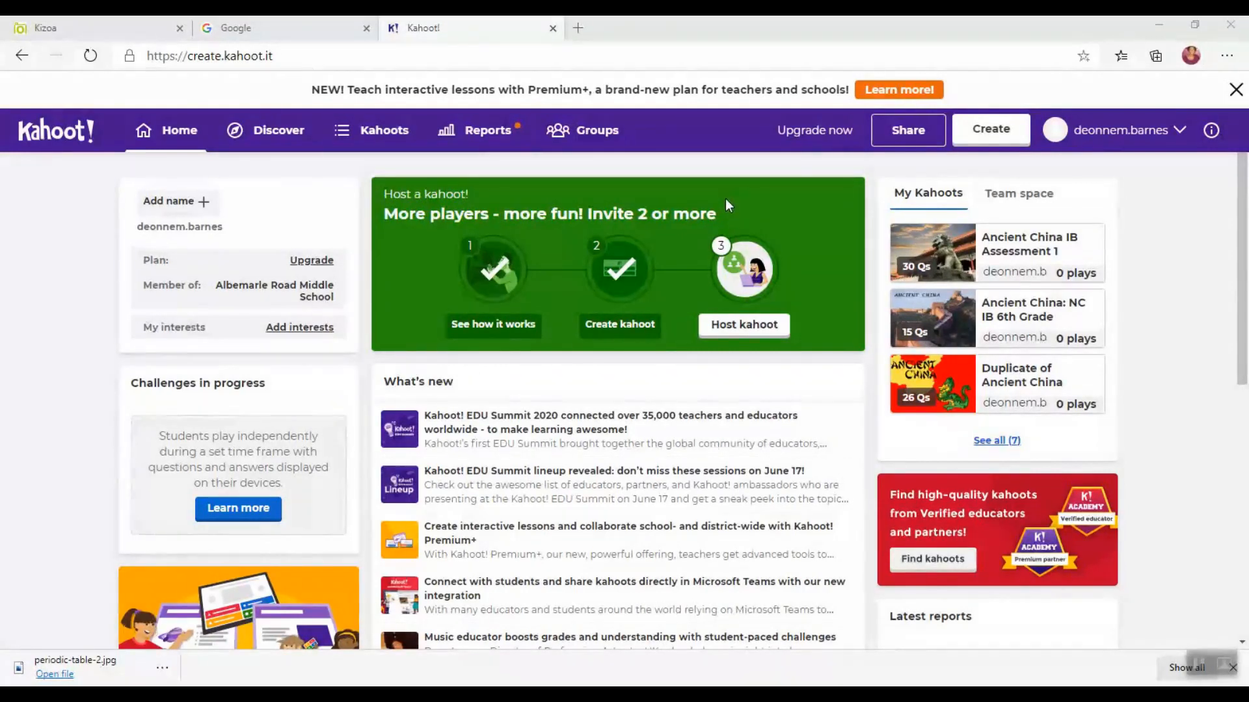
Step: Create a new blank kahoot without using a template
{"action": "left_click", "coordinate": [992, 139]}
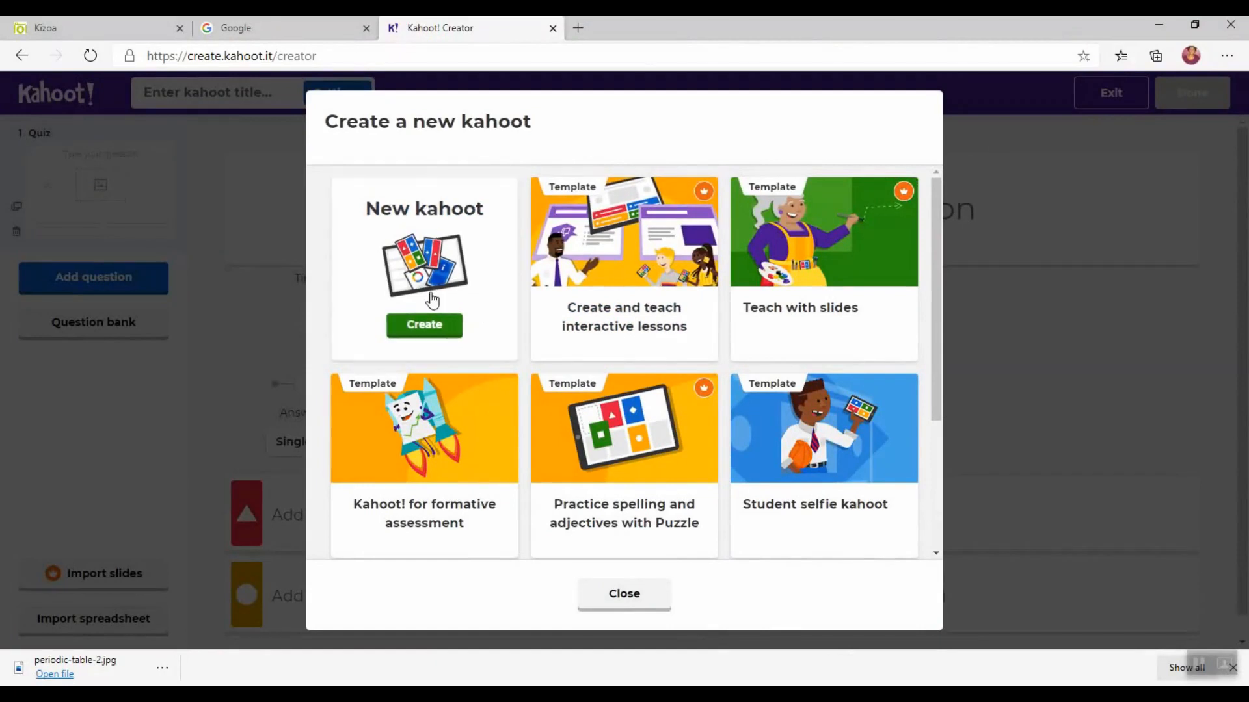
{"action": "left_click", "coordinate": [427, 337]}
{"action": "left_click", "coordinate": [420, 338]}
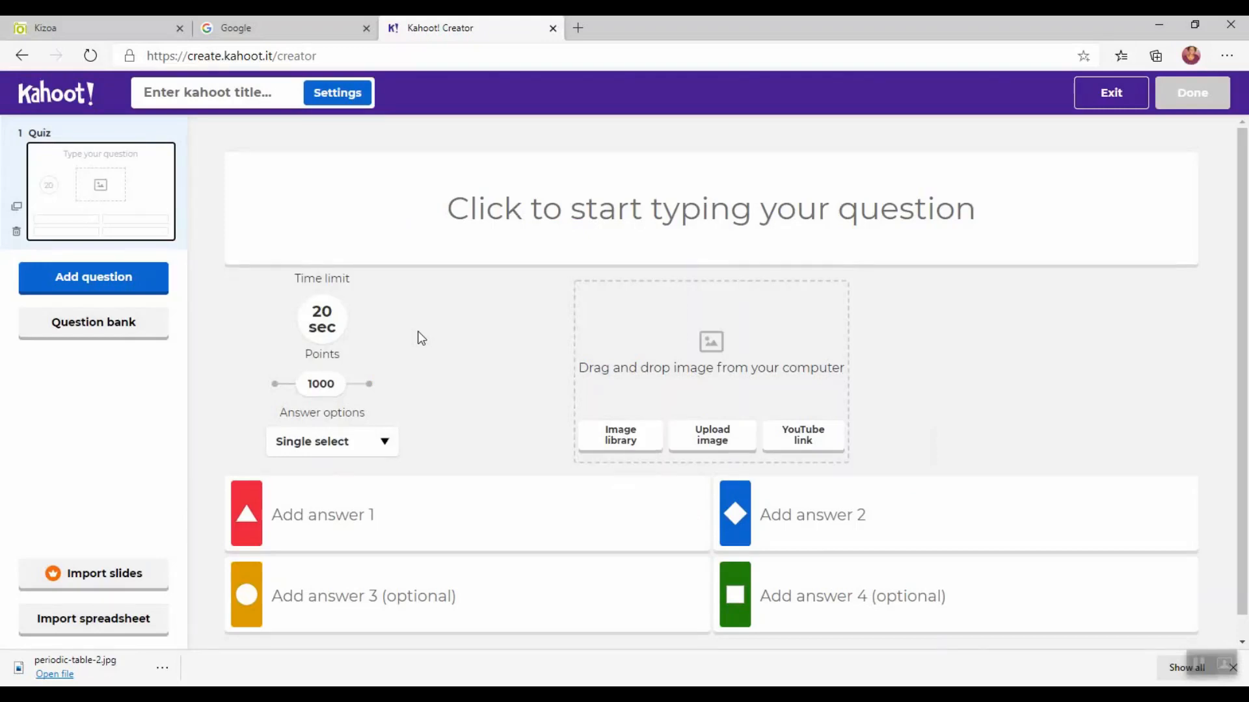
Step: Enter "How many element groups are on the periodic table?" as the question text of question 1
{"action": "left_click", "coordinate": [482, 227]}
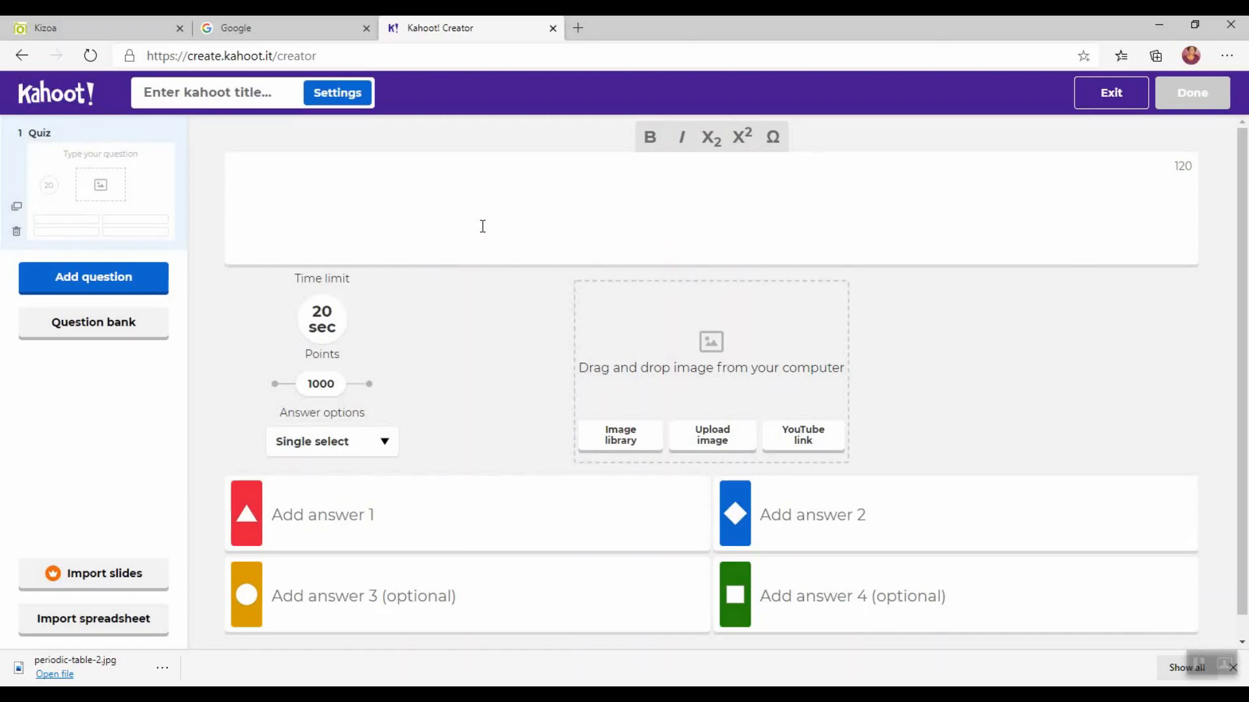
{"action": "type", "text": "How ma"}
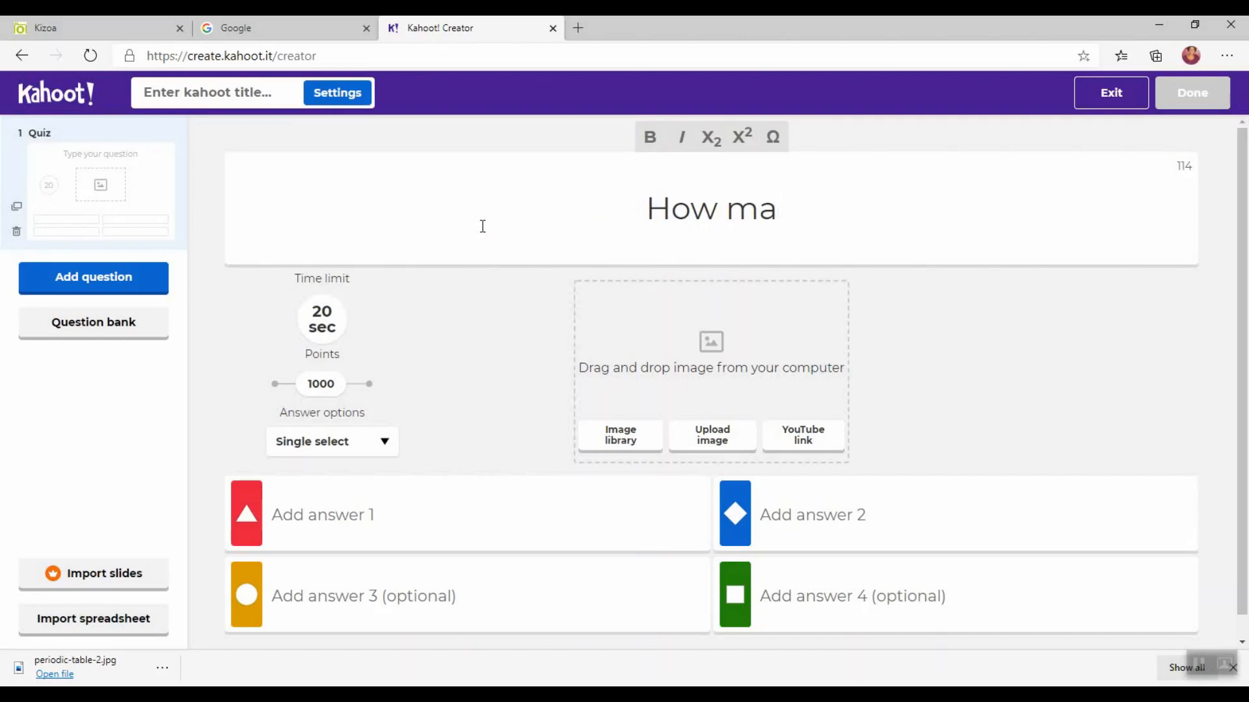
{"action": "type", "text": "ny ele"}
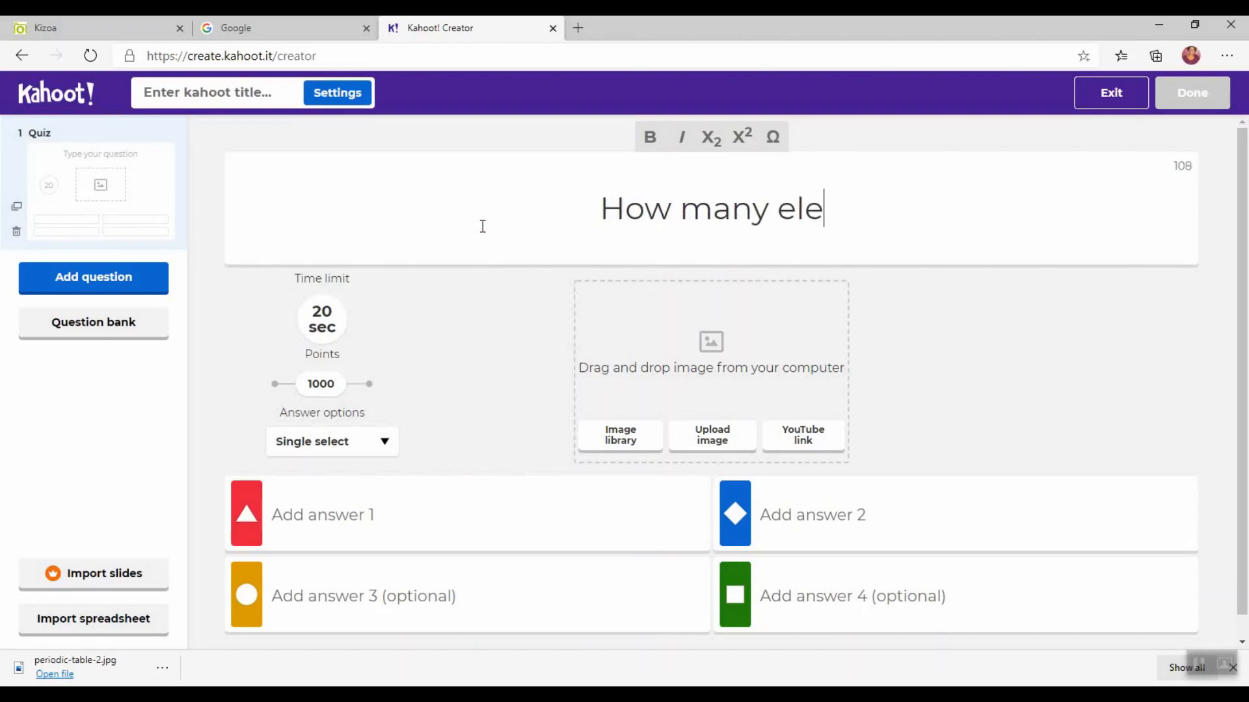
{"action": "type", "text": "ment gro"}
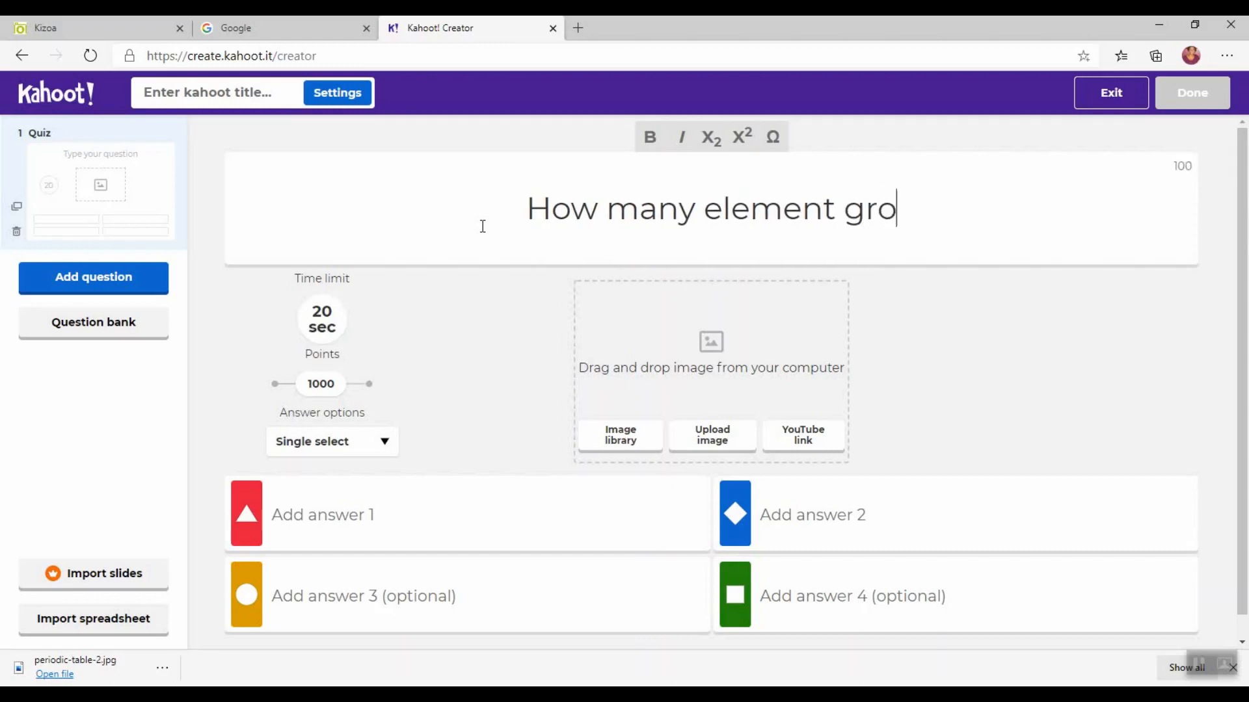
{"action": "type", "text": "ups are"}
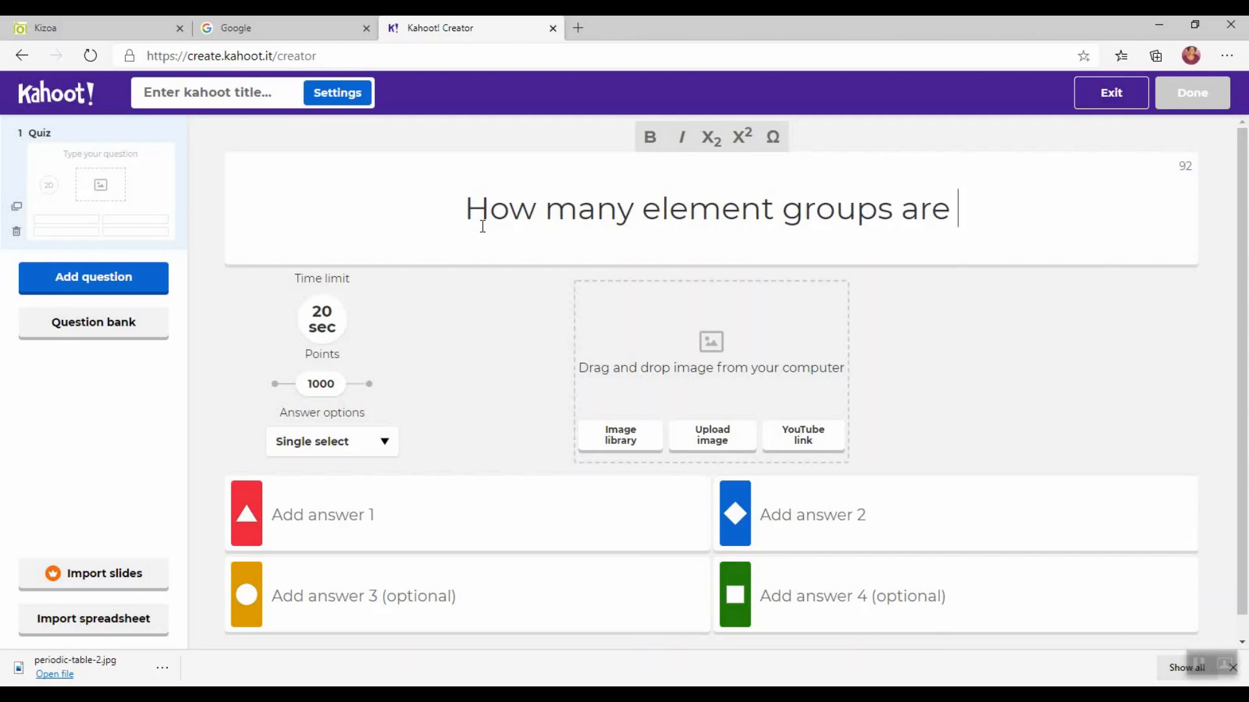
{"action": "type", "text": "on the "}
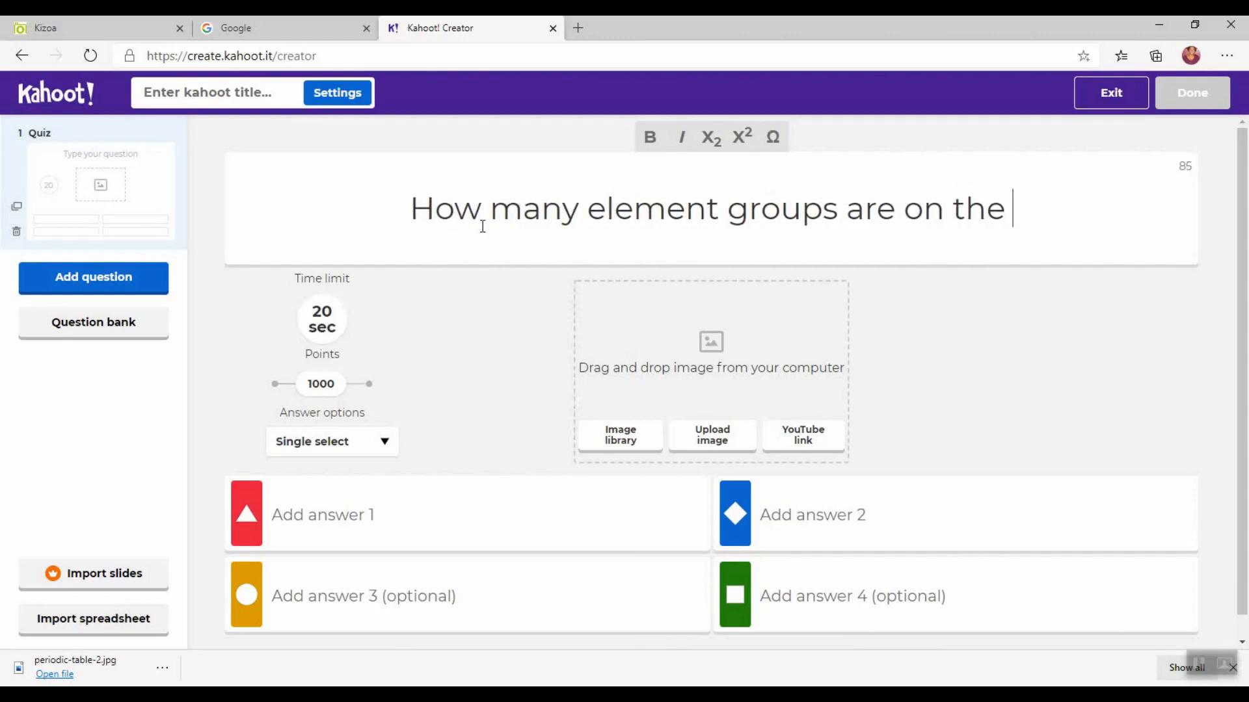
{"action": "type", "text": "periodic "}
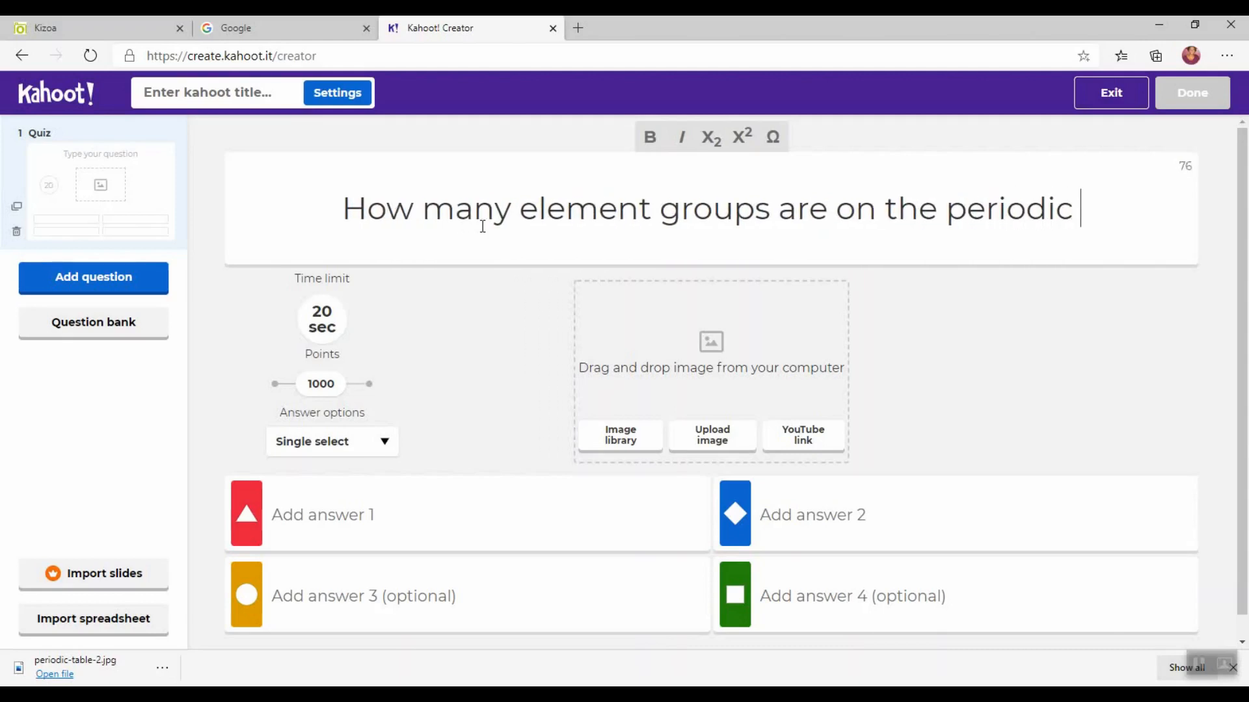
{"action": "type", "text": "table?"}
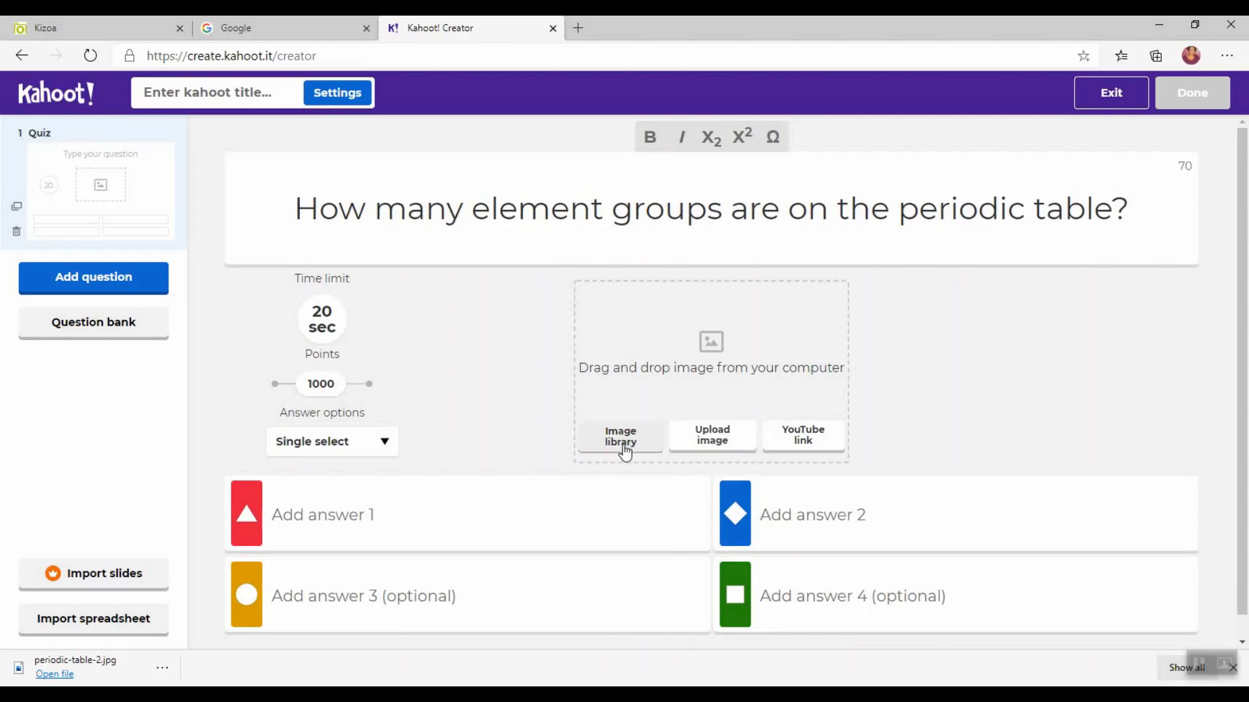
Step: Upload the image periodic-table-2 from the My Clip Art folder to question 1
{"action": "left_click", "coordinate": [712, 446]}
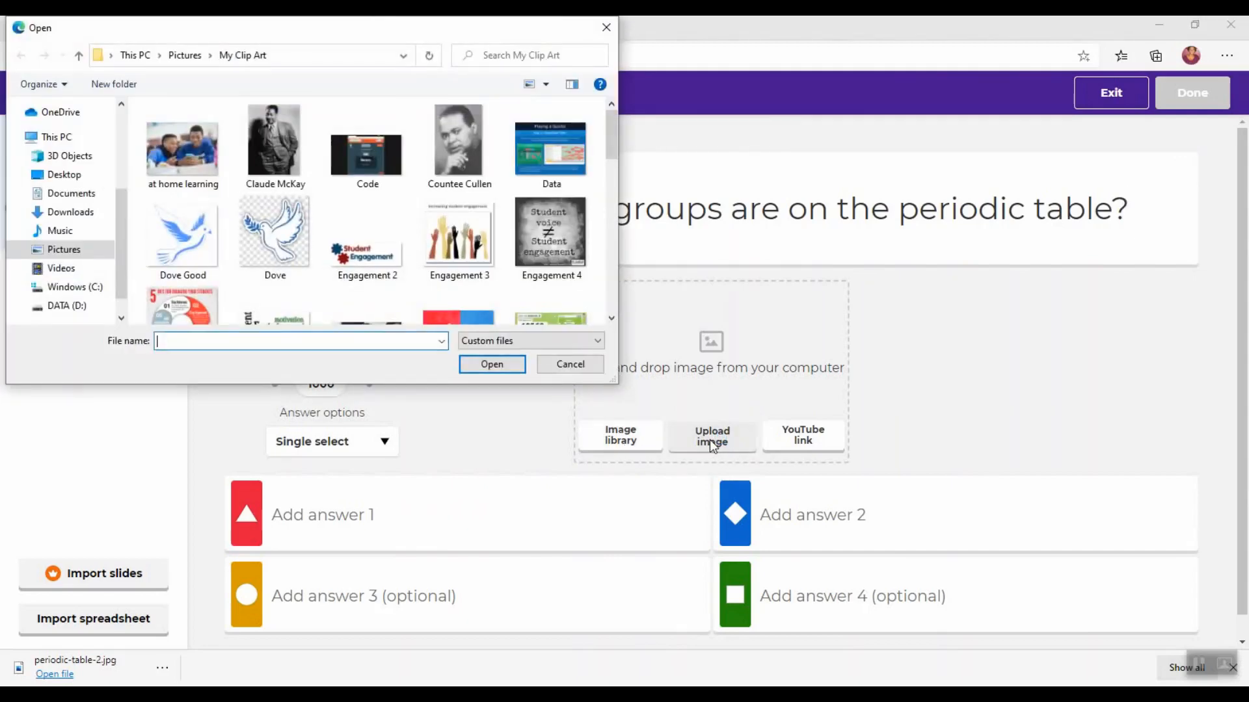
{"action": "scroll", "coordinate": [612, 302], "scroll_direction": "down", "scroll_amount": 5}
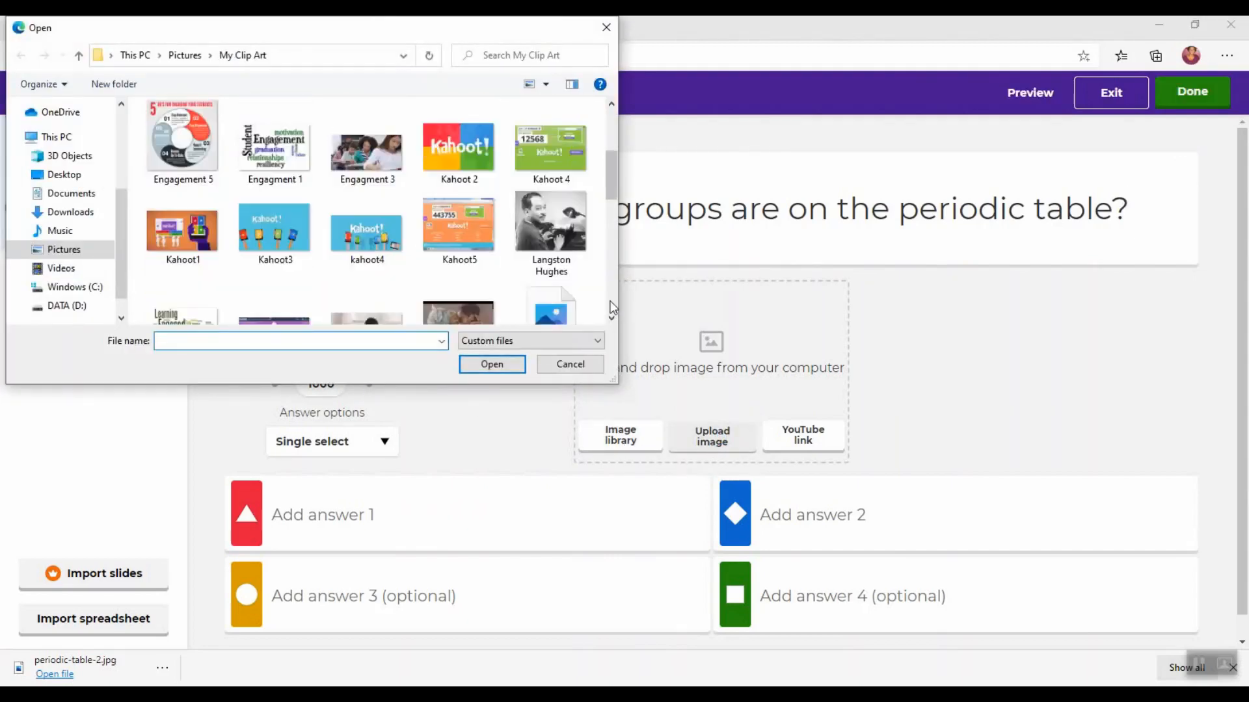
{"action": "scroll", "coordinate": [611, 304], "scroll_direction": "down", "scroll_amount": 3}
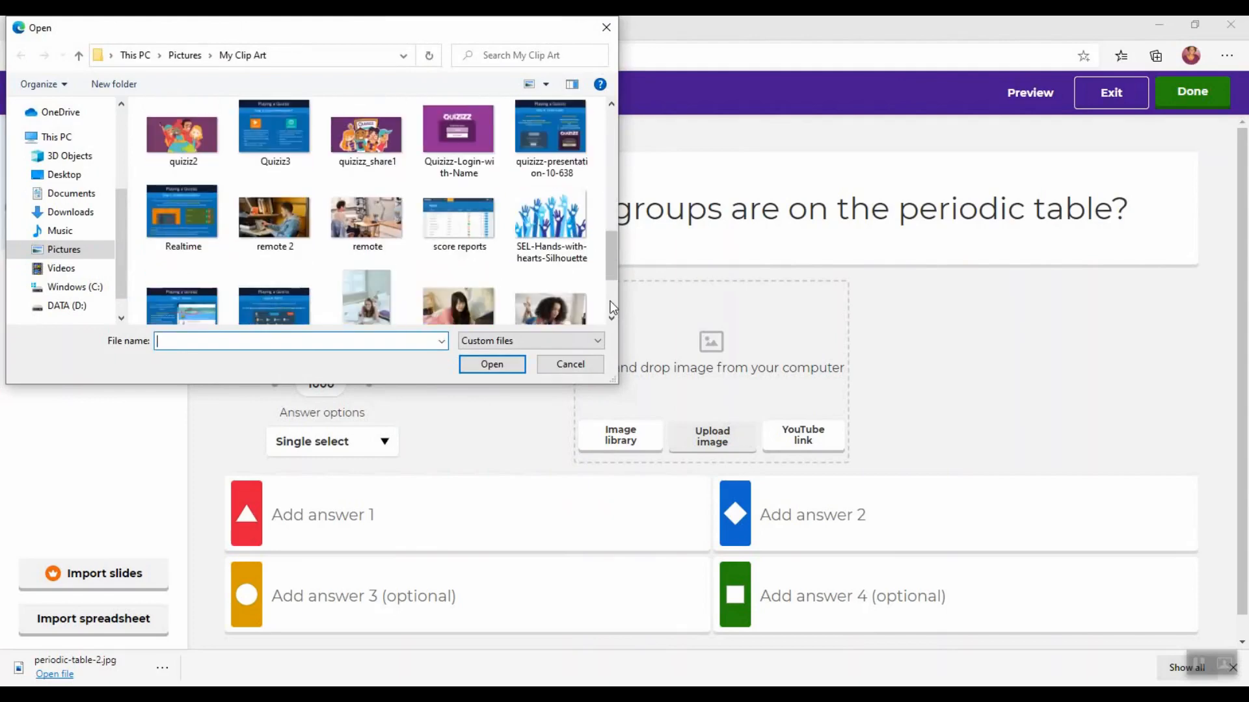
{"action": "scroll", "coordinate": [611, 305], "scroll_direction": "down", "scroll_amount": 3}
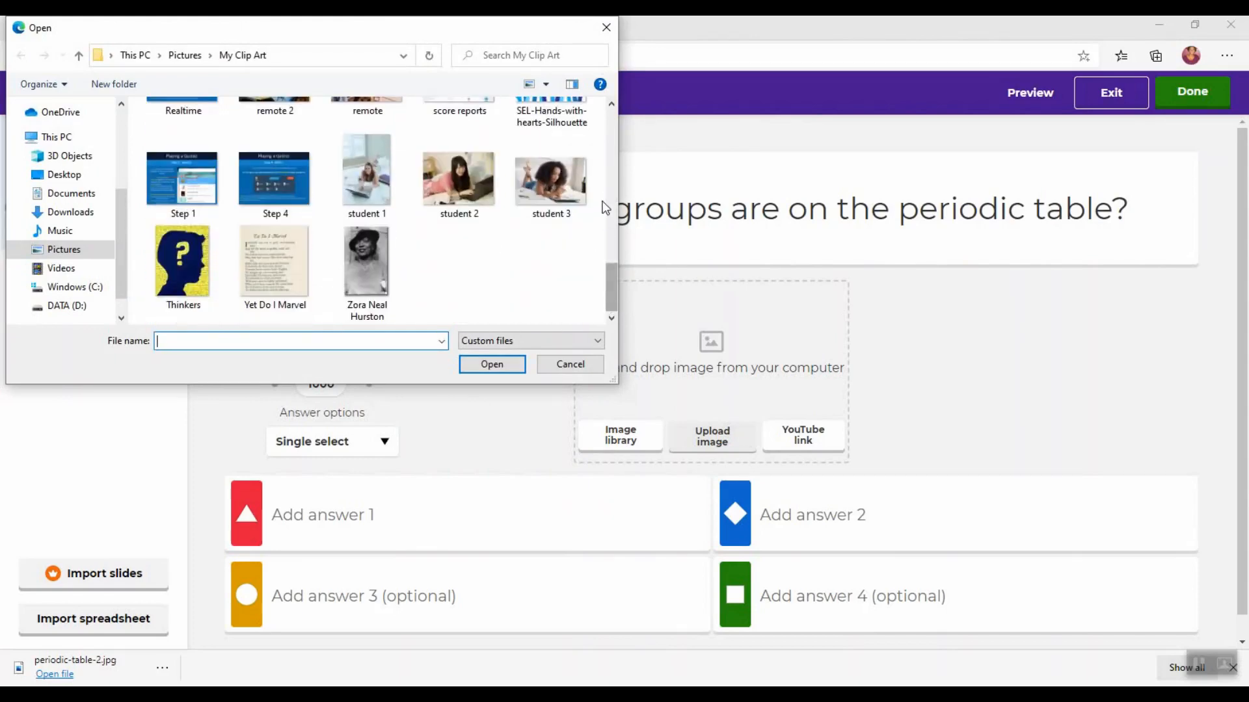
{"action": "scroll", "coordinate": [613, 208], "scroll_direction": "up", "scroll_amount": 2}
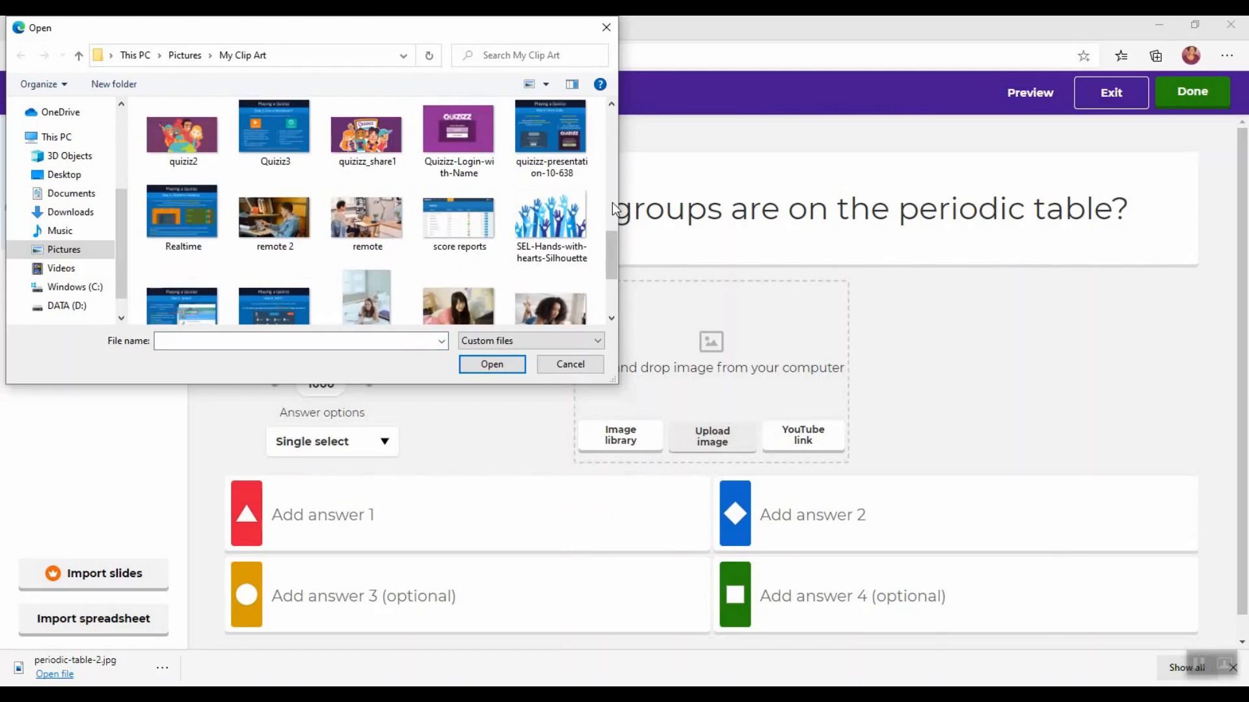
{"action": "scroll", "coordinate": [613, 186], "scroll_direction": "up", "scroll_amount": 2}
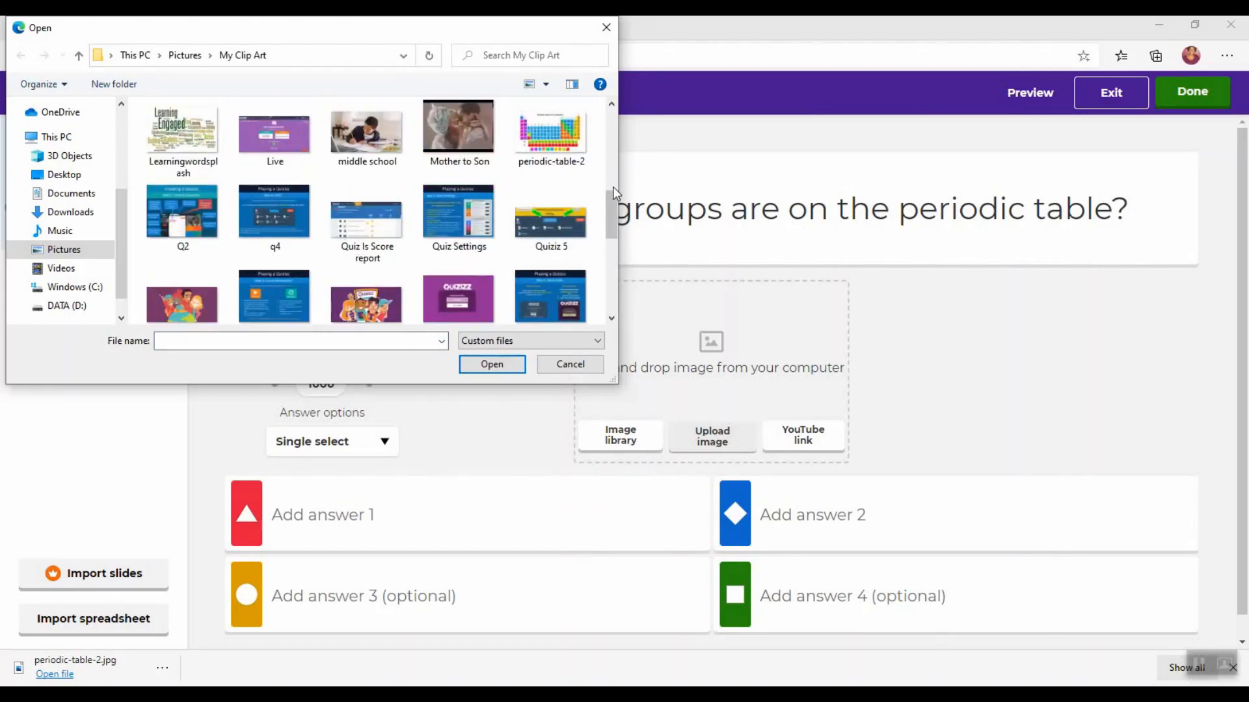
{"action": "left_click", "coordinate": [554, 142]}
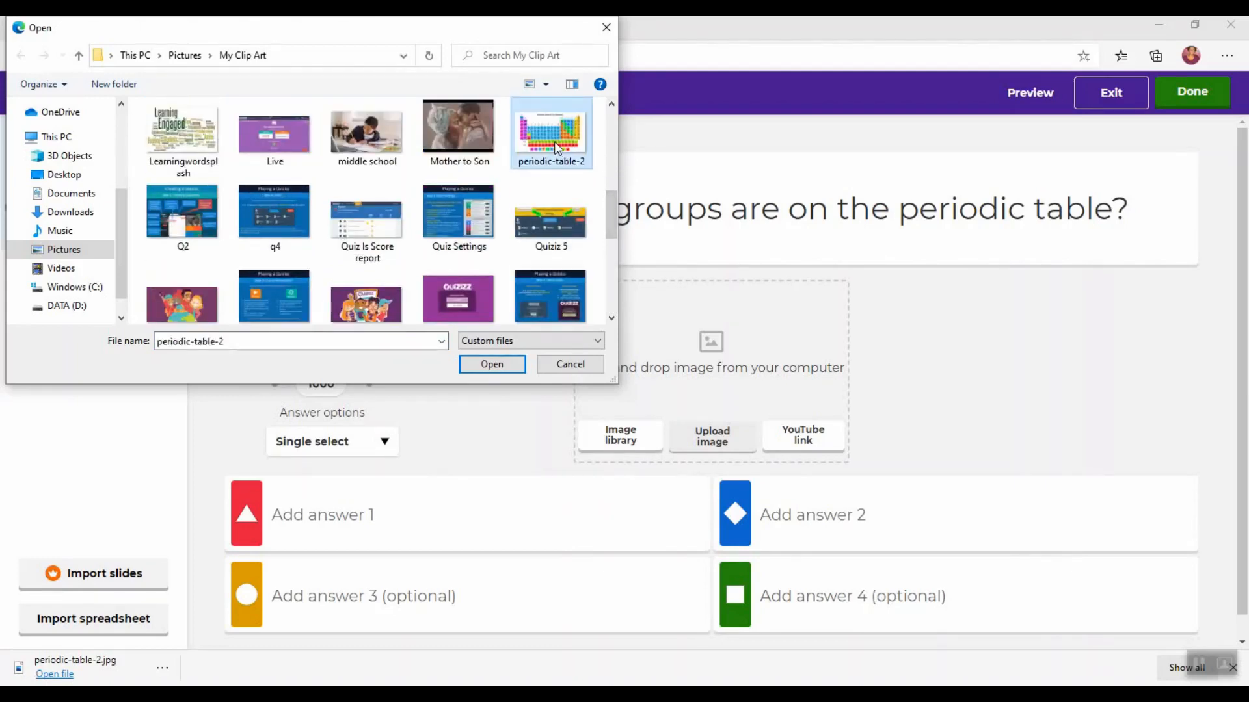
{"action": "left_click", "coordinate": [493, 359]}
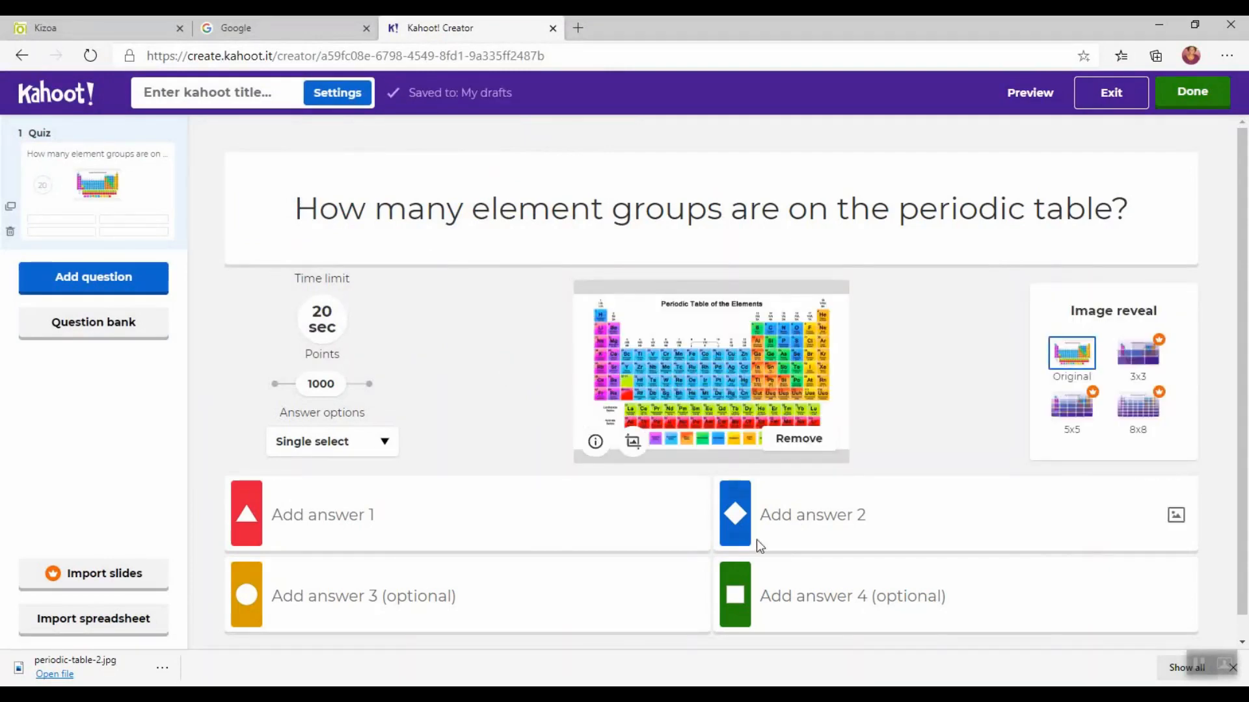
Step: Fill in answers 1 to 4 of question 1 with 11, 16, 8 and 26, and mark 8 as correct
{"action": "left_click", "coordinate": [316, 528]}
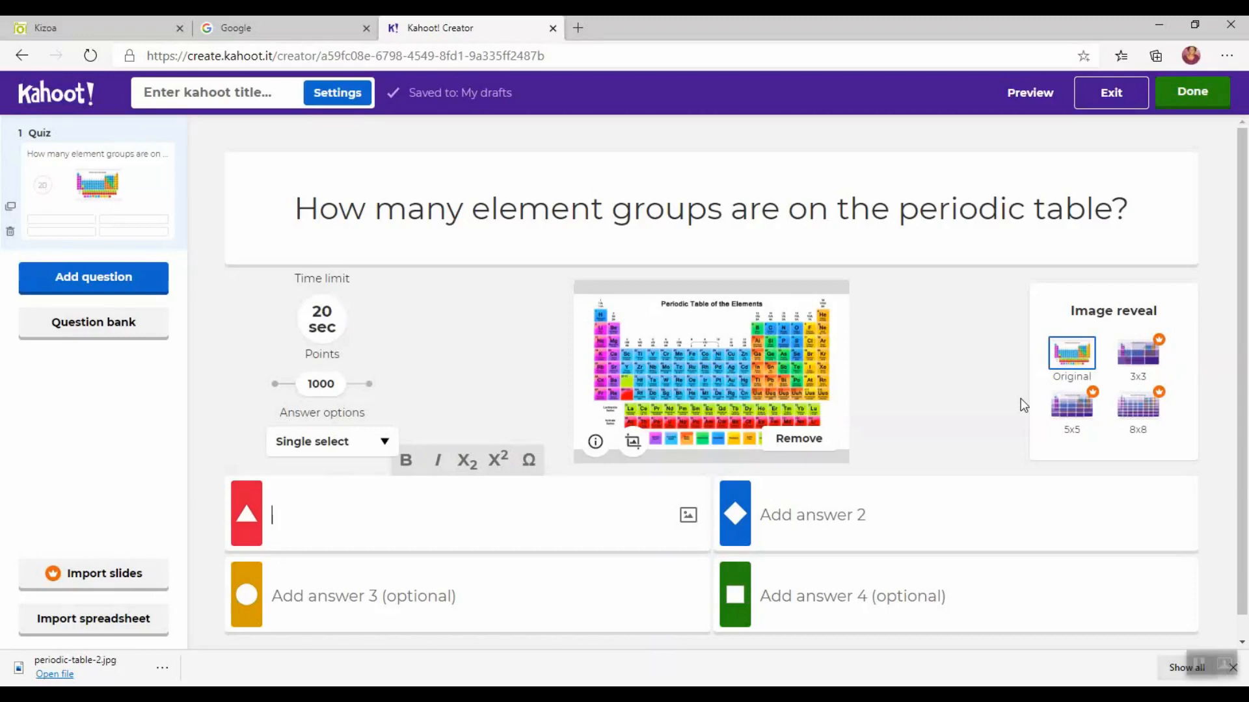
{"action": "type", "text": "11"}
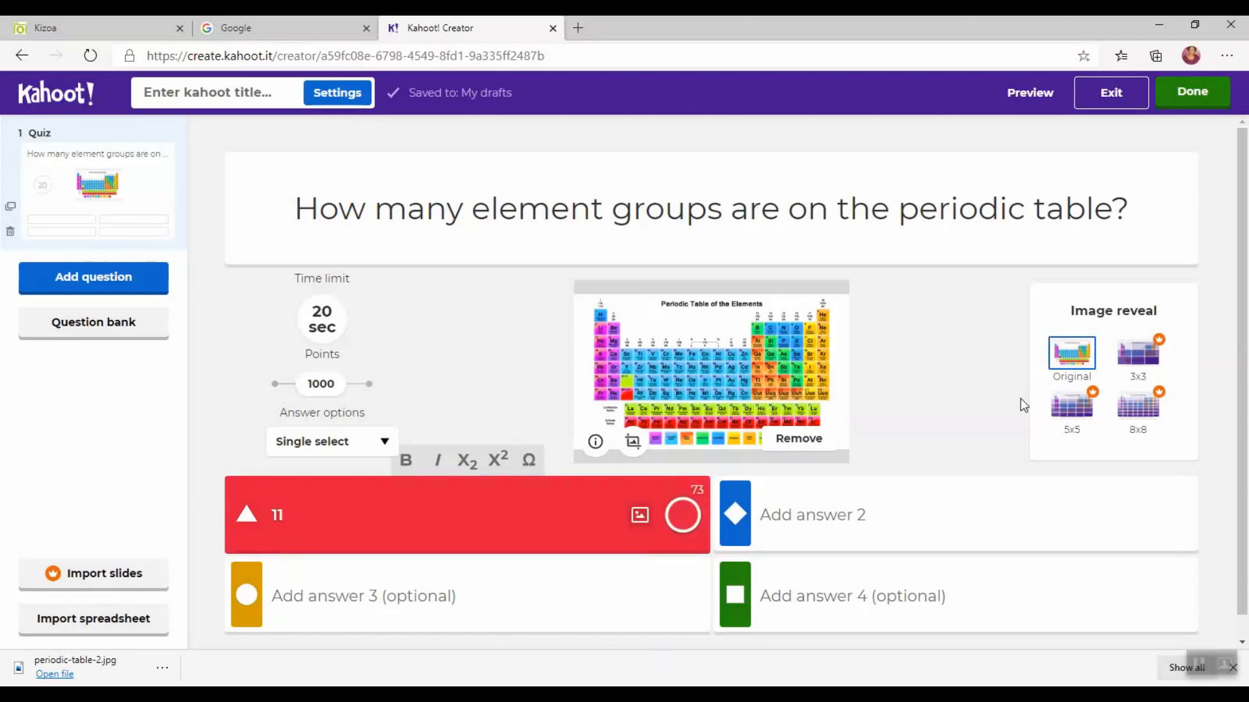
{"action": "left_click", "coordinate": [469, 596]}
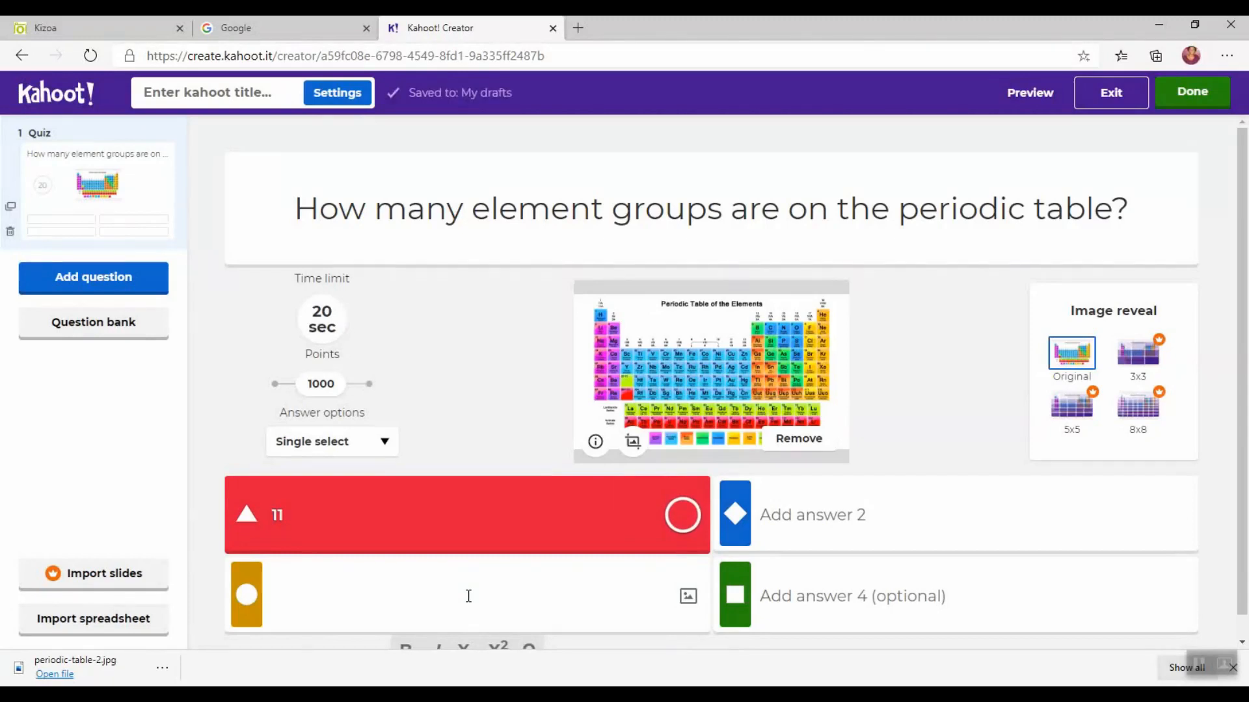
{"action": "type", "text": "8"}
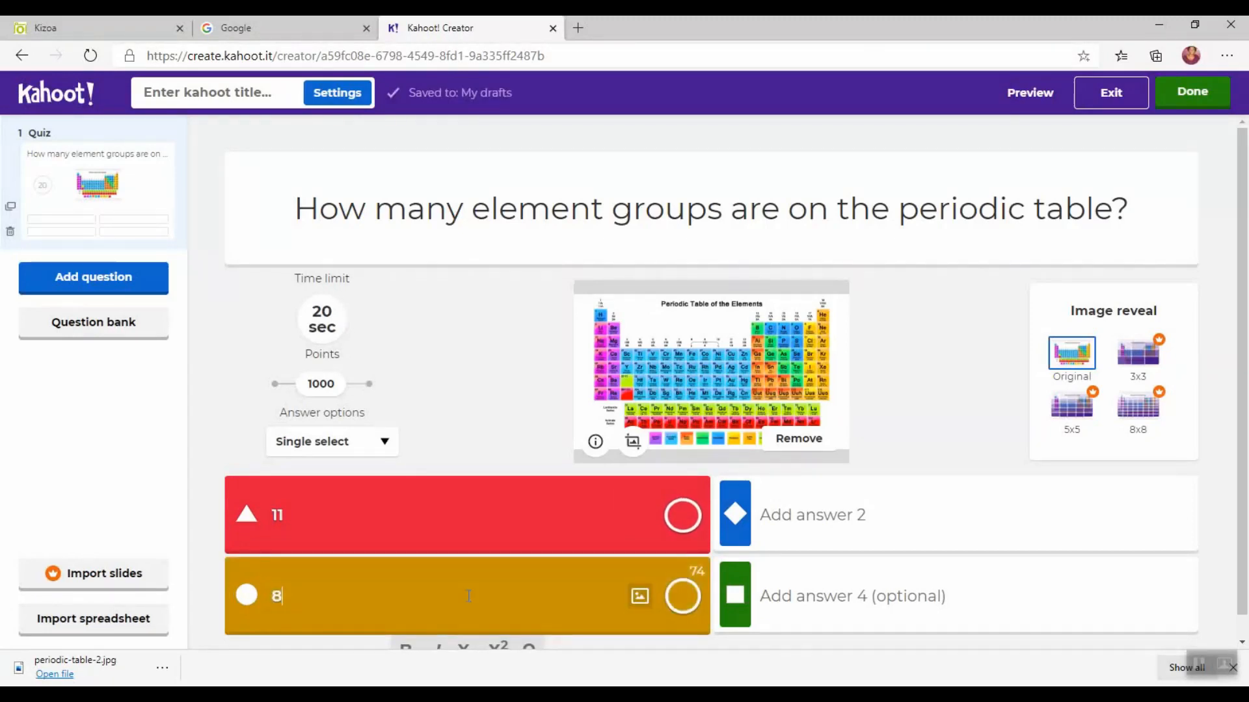
{"action": "left_click", "coordinate": [794, 514]}
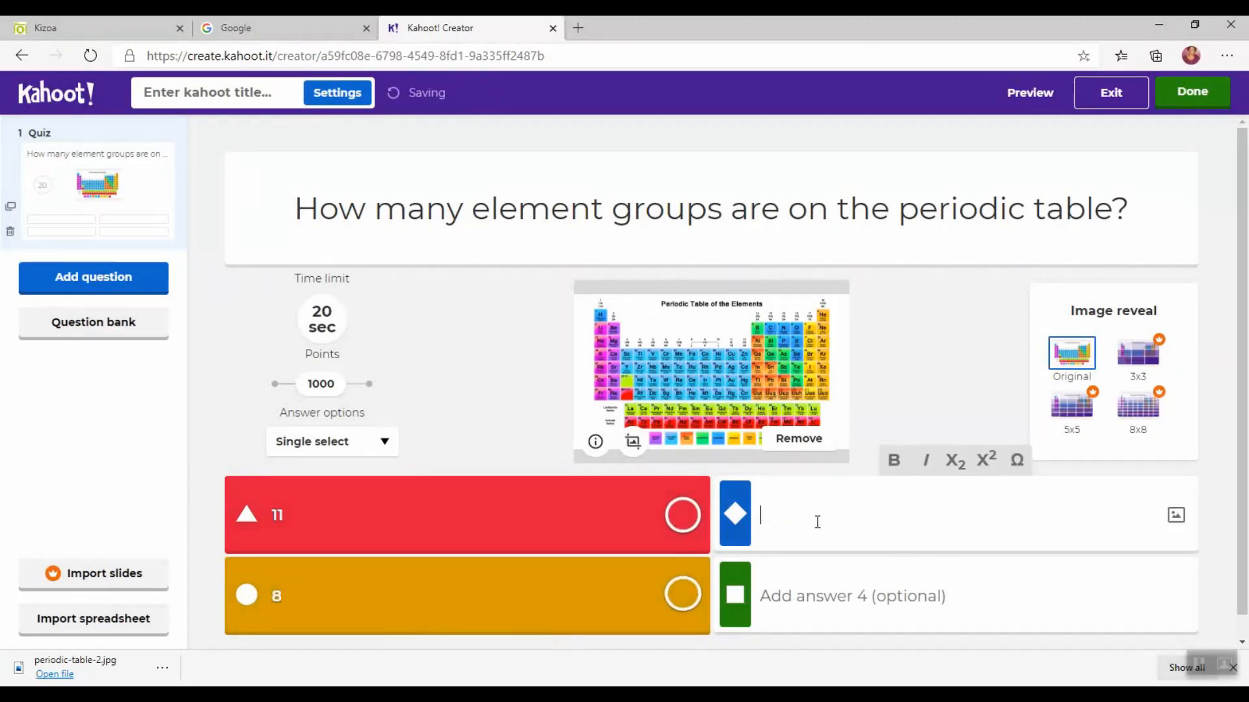
{"action": "type", "text": "16"}
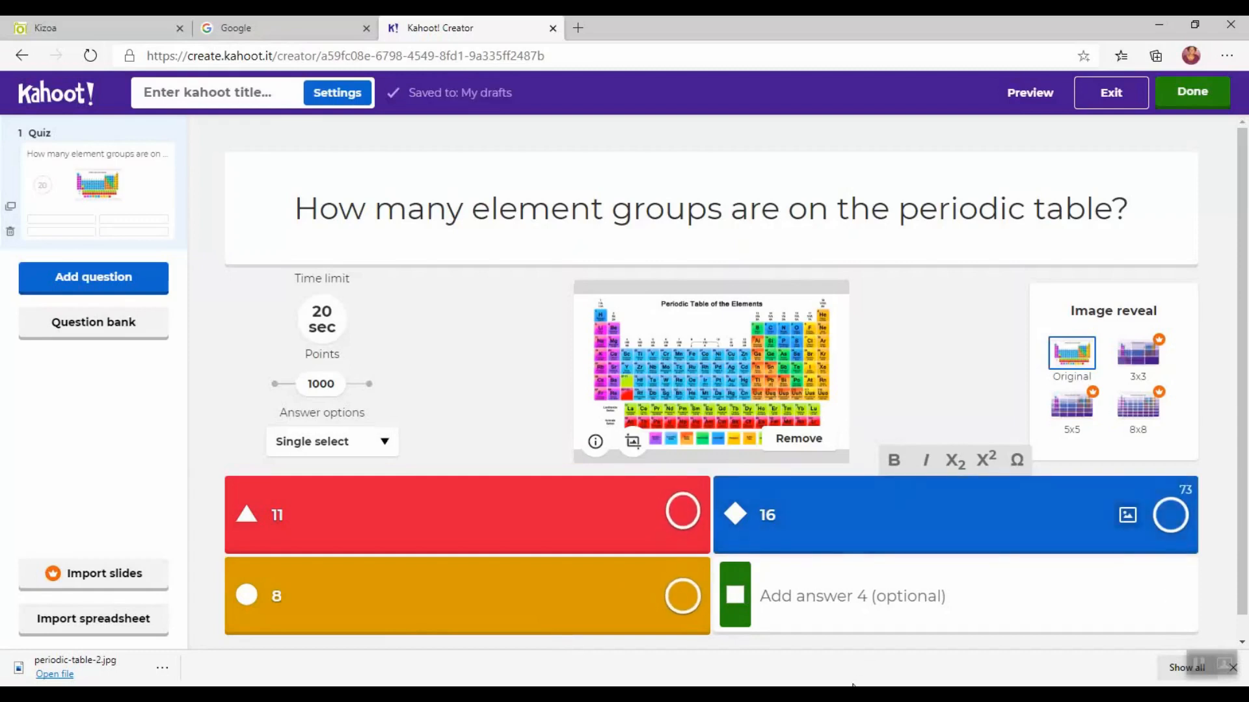
{"action": "left_click", "coordinate": [817, 612]}
{"action": "type", "text": "26"}
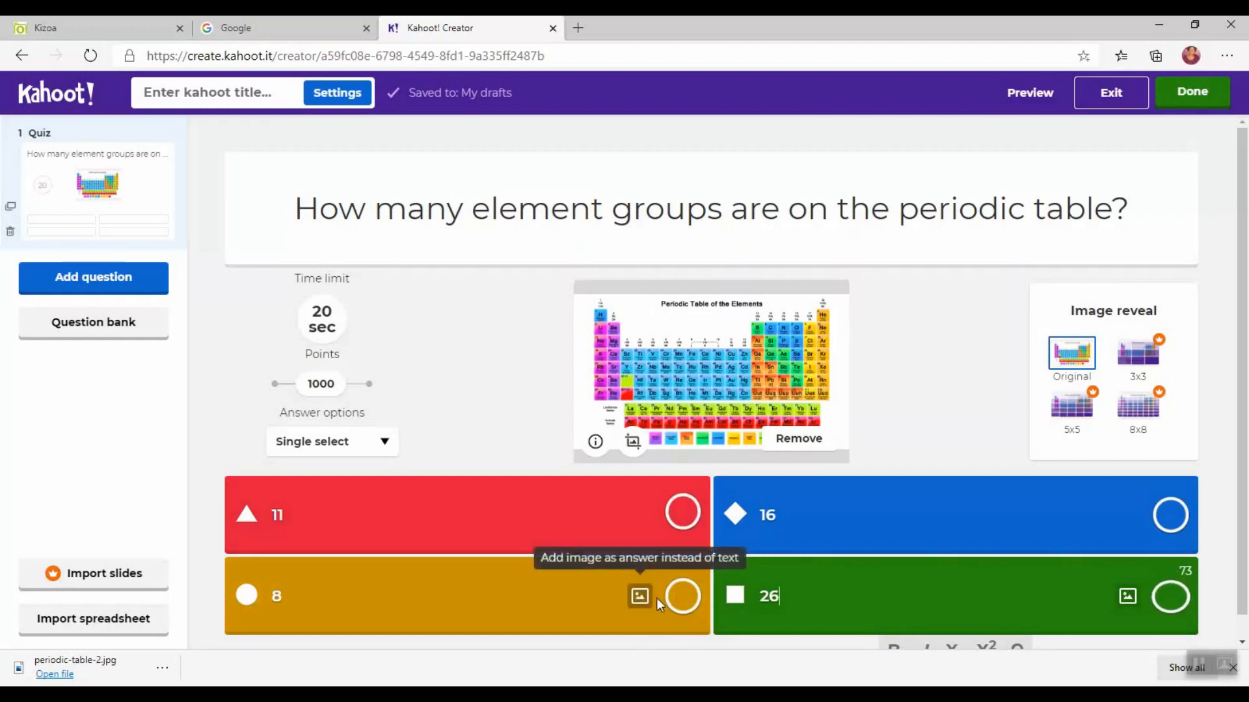
{"action": "left_click", "coordinate": [683, 597]}
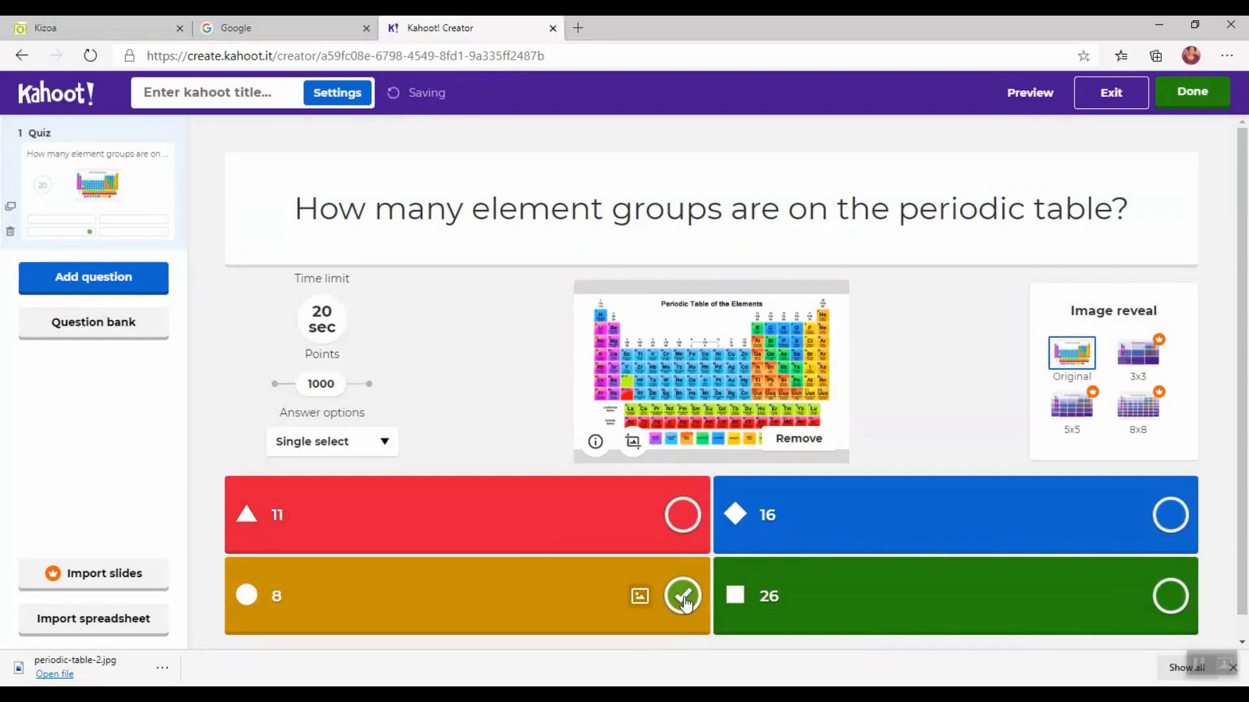
Step: Search the question bank for "periodic table" and add the question "Most element on the periodic table are ____" to the kahoot
{"action": "scroll", "coordinate": [1246, 626], "scroll_direction": "down", "scroll_amount": 1}
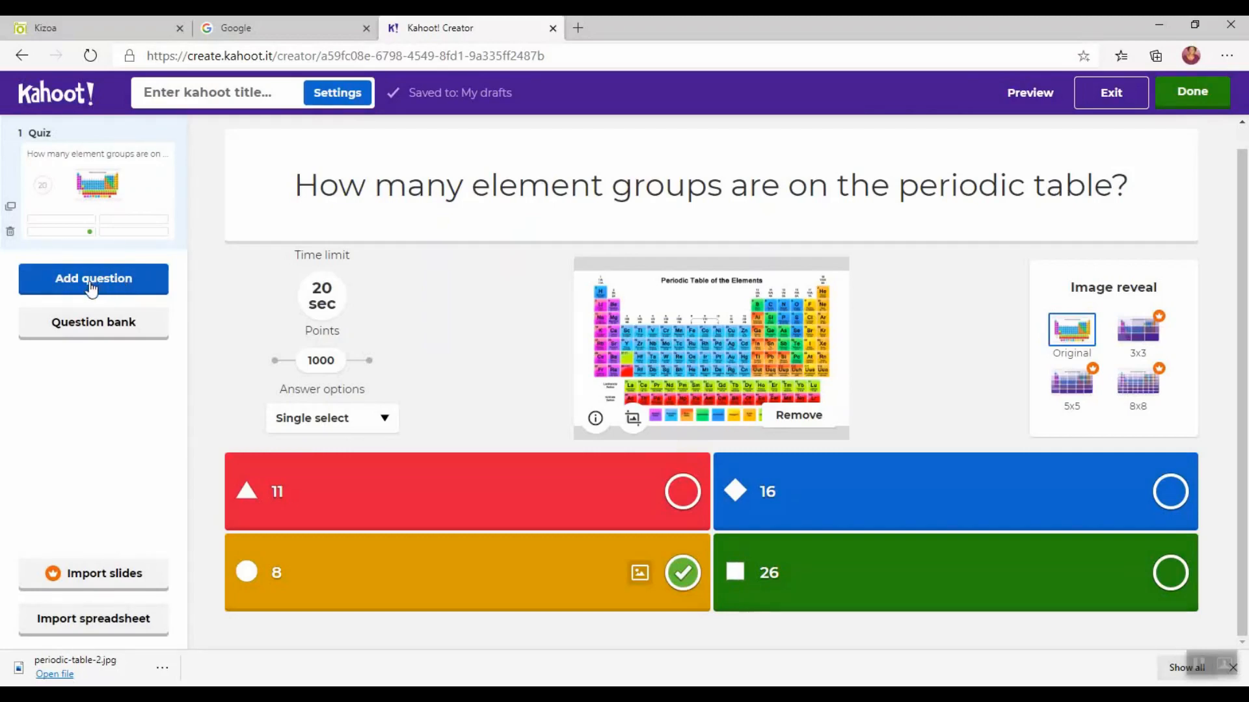
{"action": "left_click", "coordinate": [99, 332]}
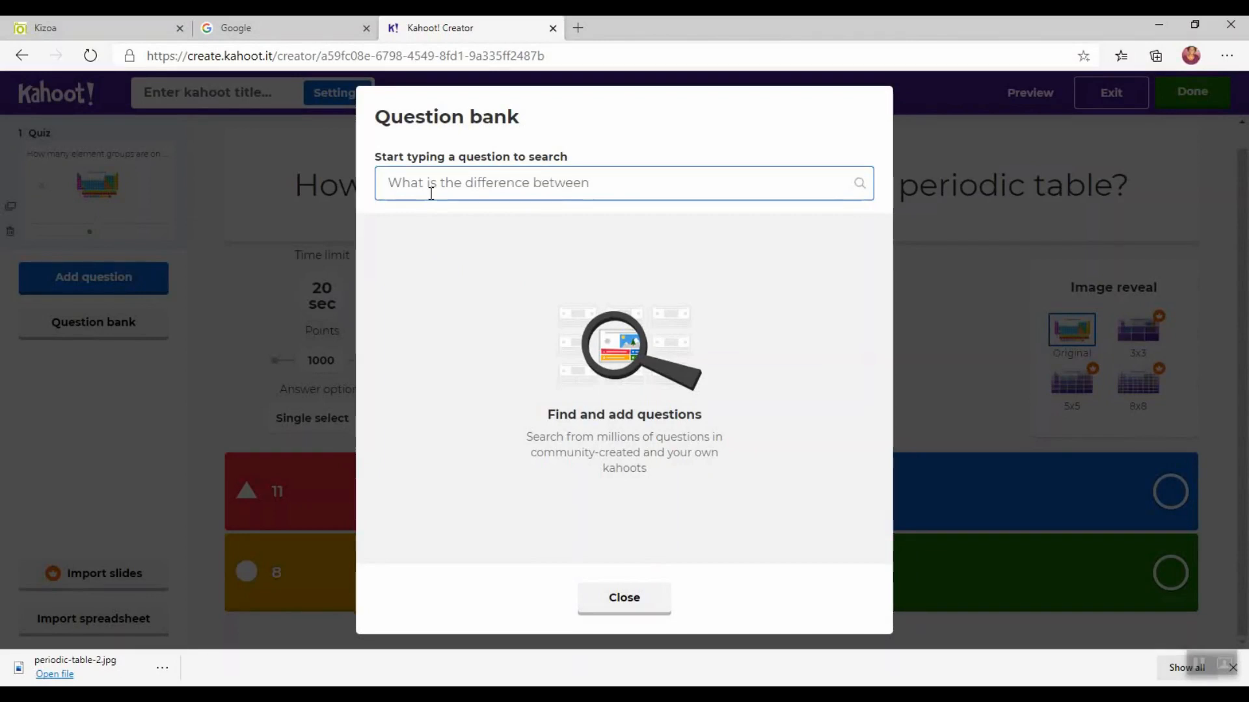
{"action": "type", "text": "perio"}
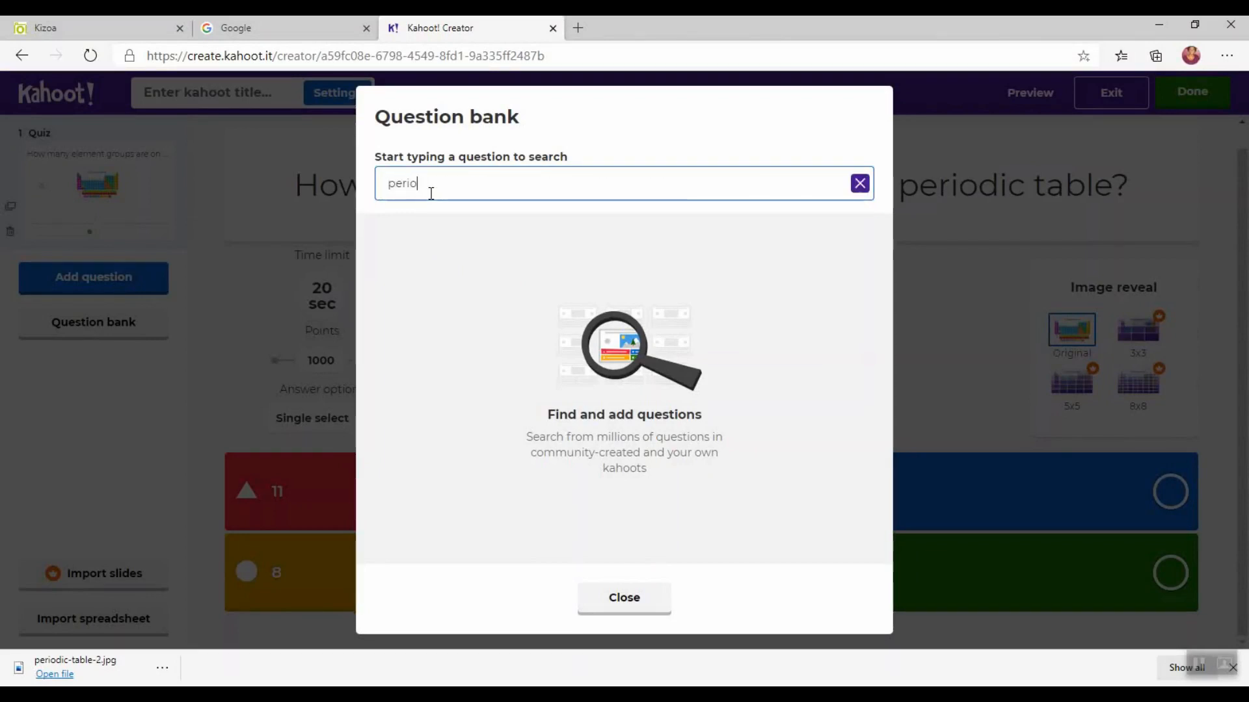
{"action": "type", "text": "dic table"}
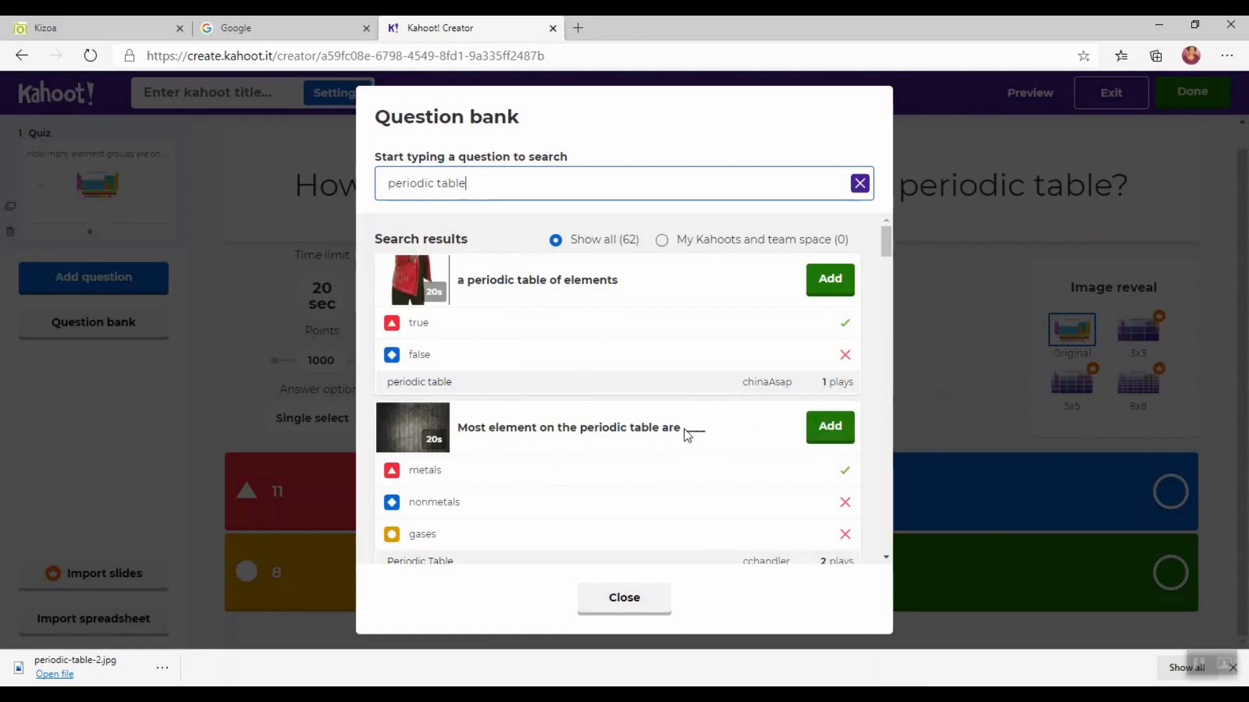
{"action": "left_click", "coordinate": [833, 433]}
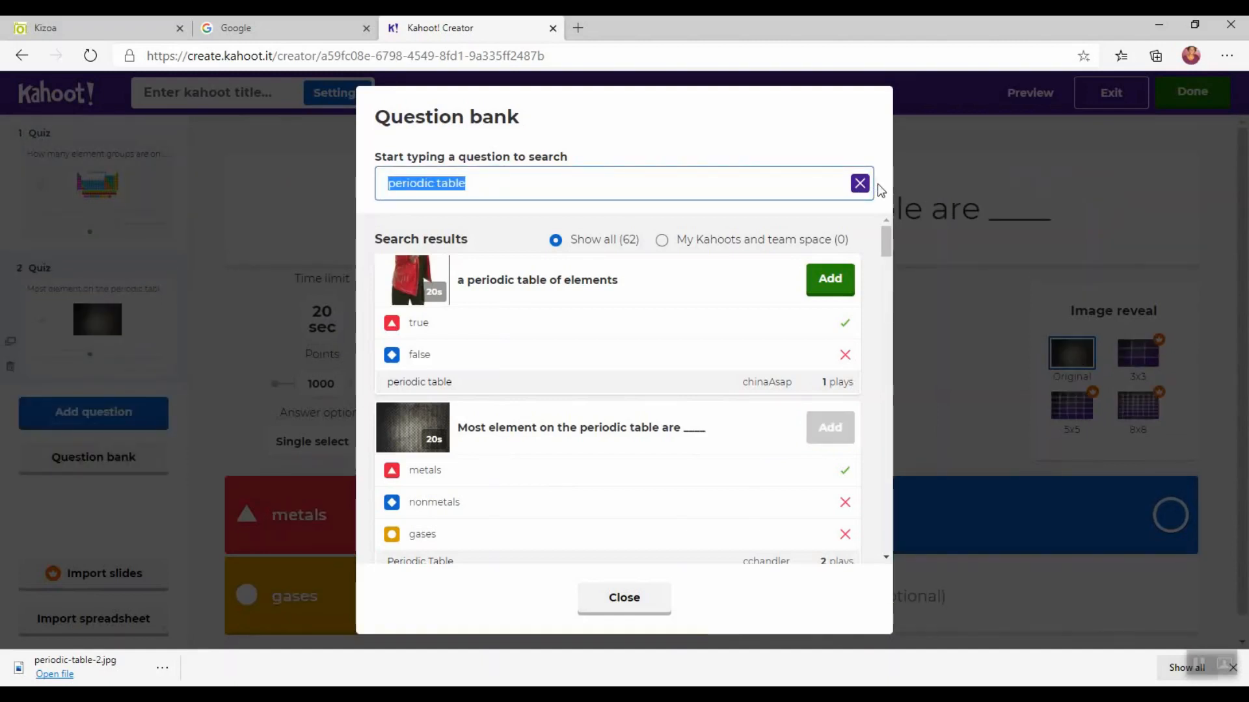
{"action": "left_click", "coordinate": [644, 598]}
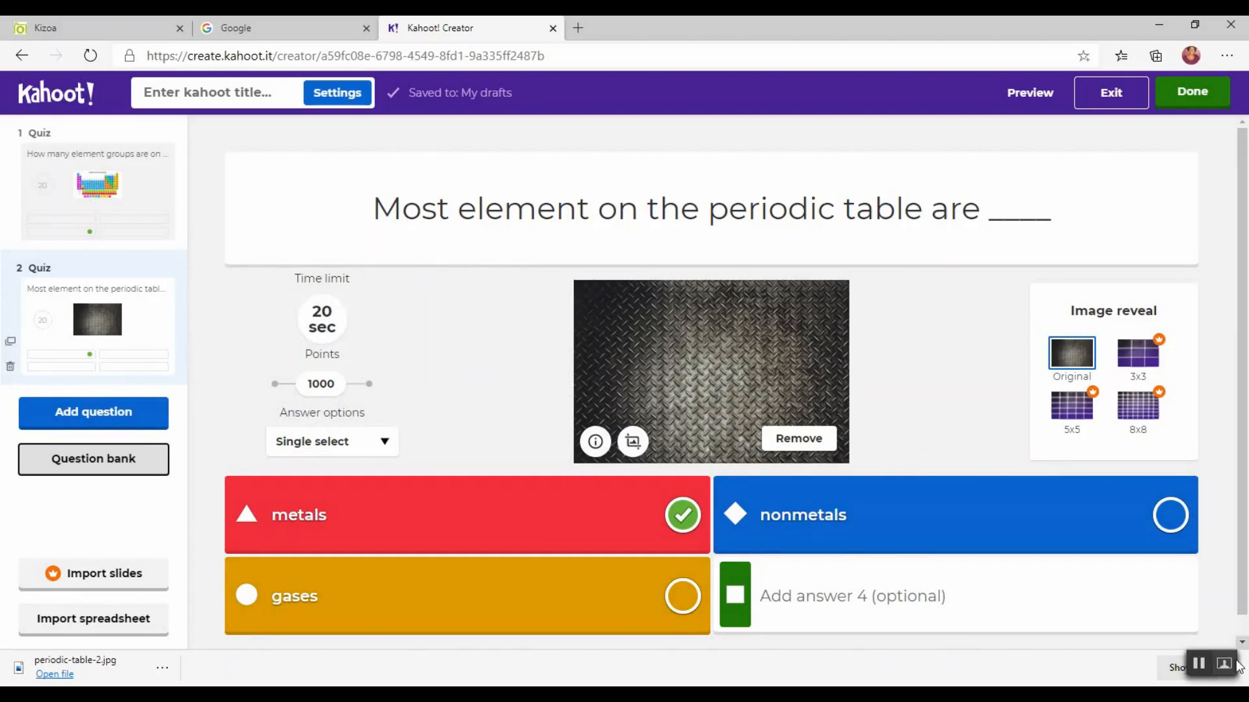
Step: Fill in answer 4 of question 2 with "liquid"
{"action": "scroll", "coordinate": [1246, 624], "scroll_direction": "down", "scroll_amount": 1}
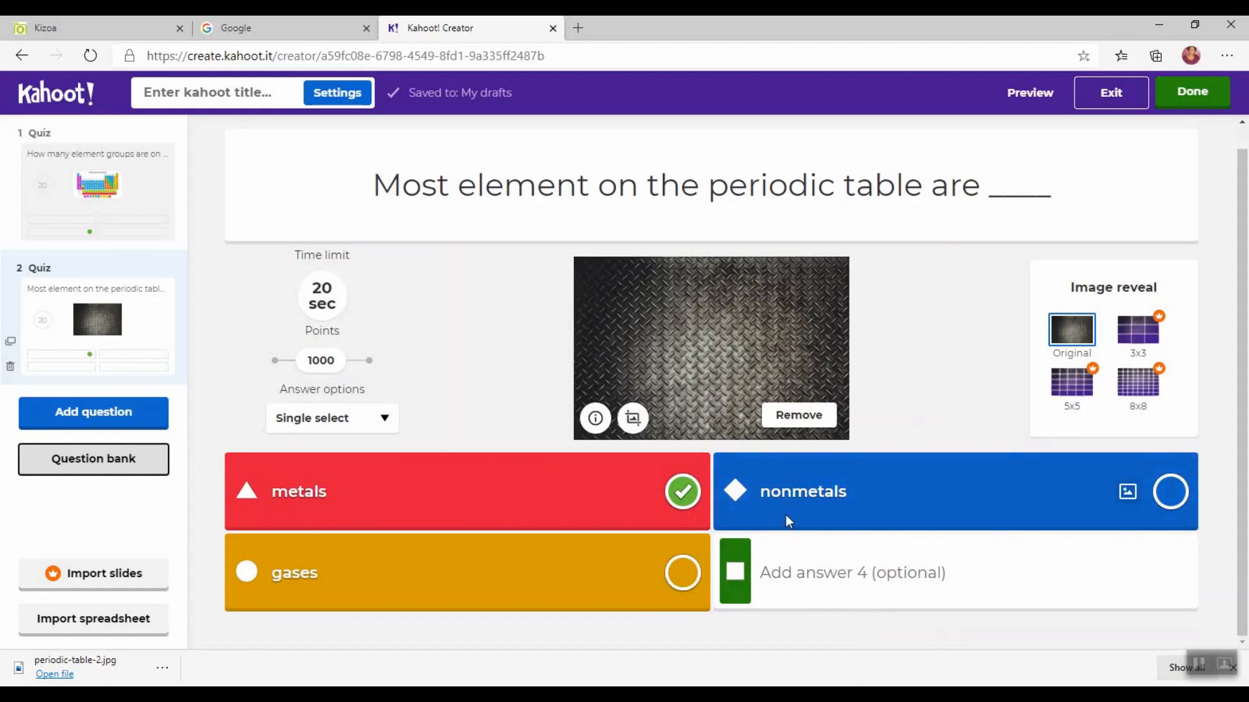
{"action": "left_click", "coordinate": [802, 576]}
{"action": "type", "text": "li"}
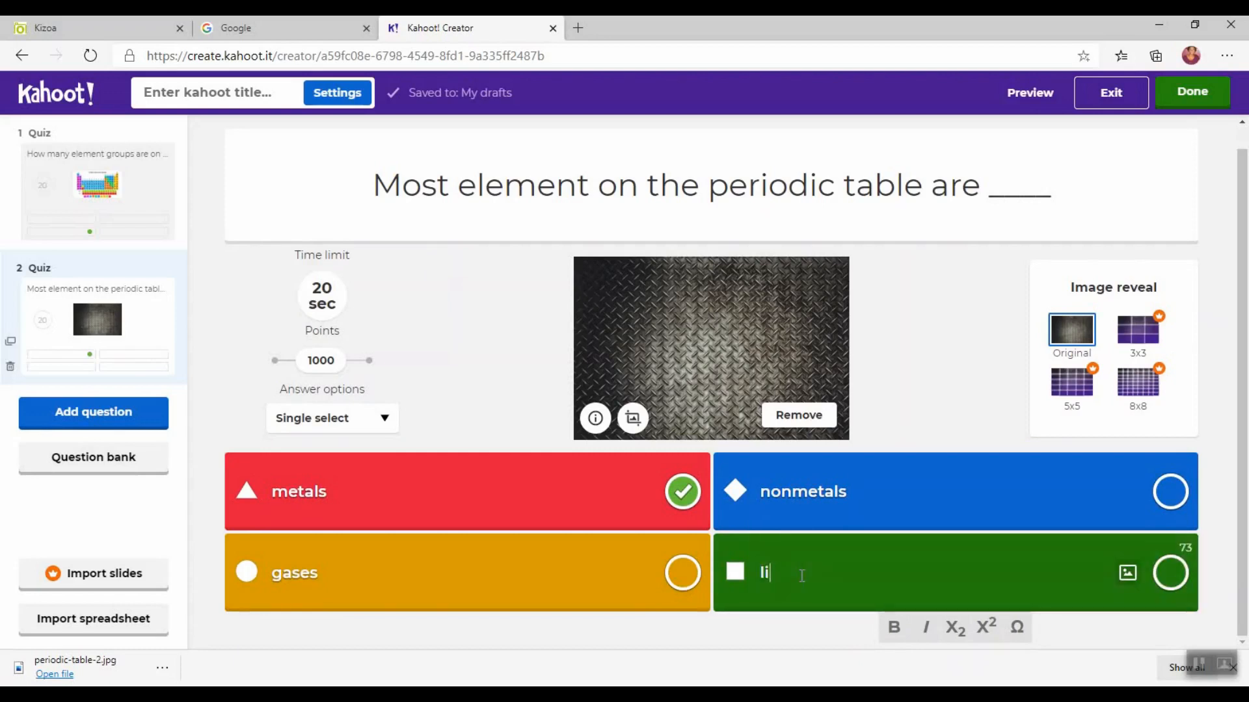
{"action": "type", "text": "quid"}
Step: Finish the kahoot with the title "Periodic Table Unit 2 Grade 8 IB" and an empty description
{"action": "left_click", "coordinate": [1190, 106]}
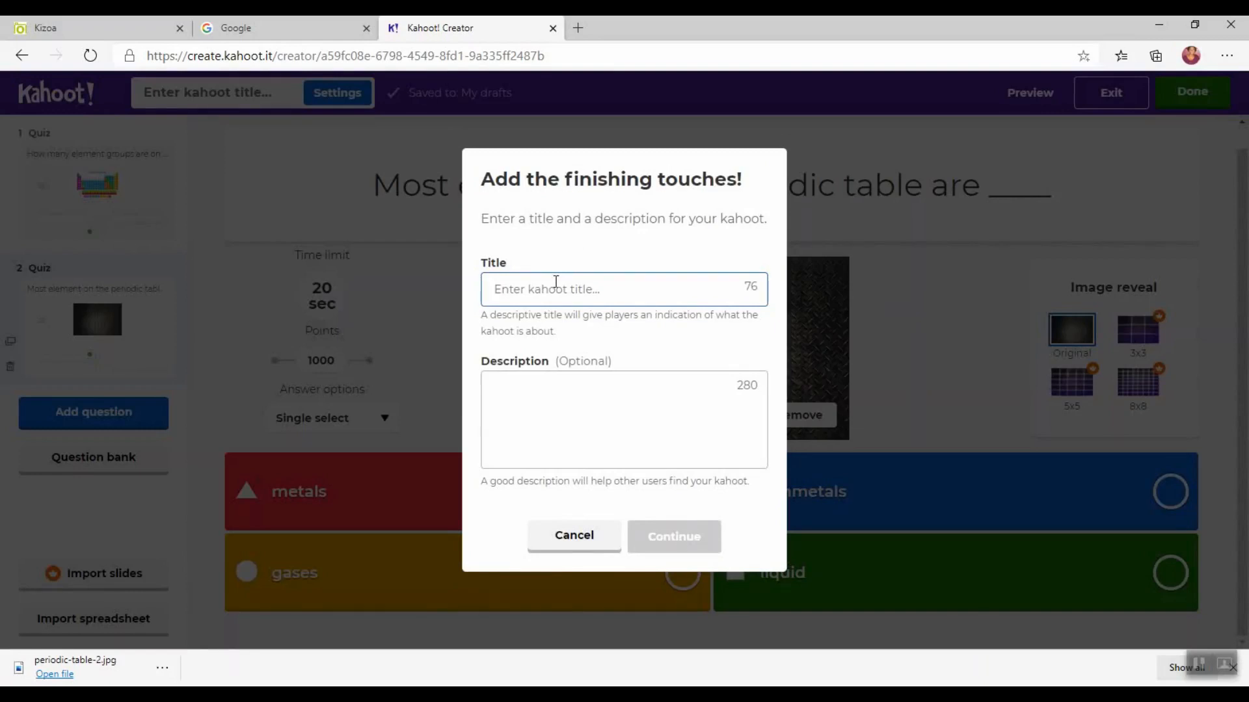
{"action": "type", "text": "P"}
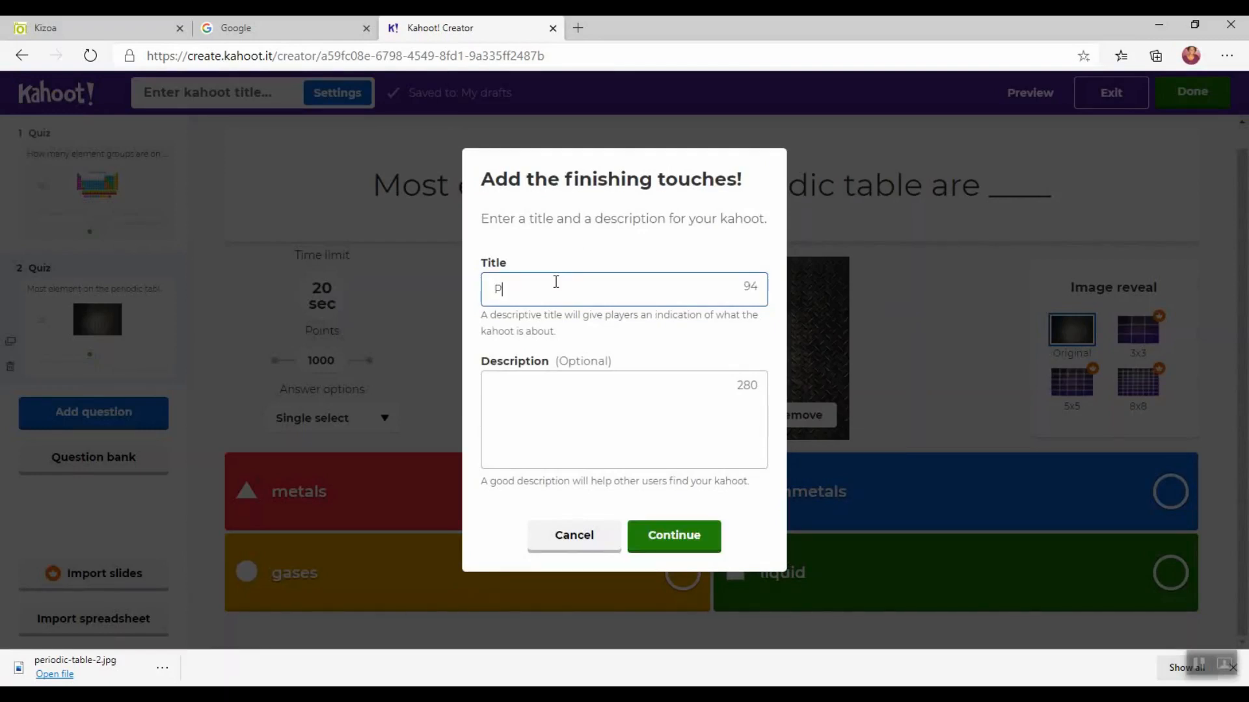
{"action": "type", "text": "eriodic Table Unit 2 Grad"}
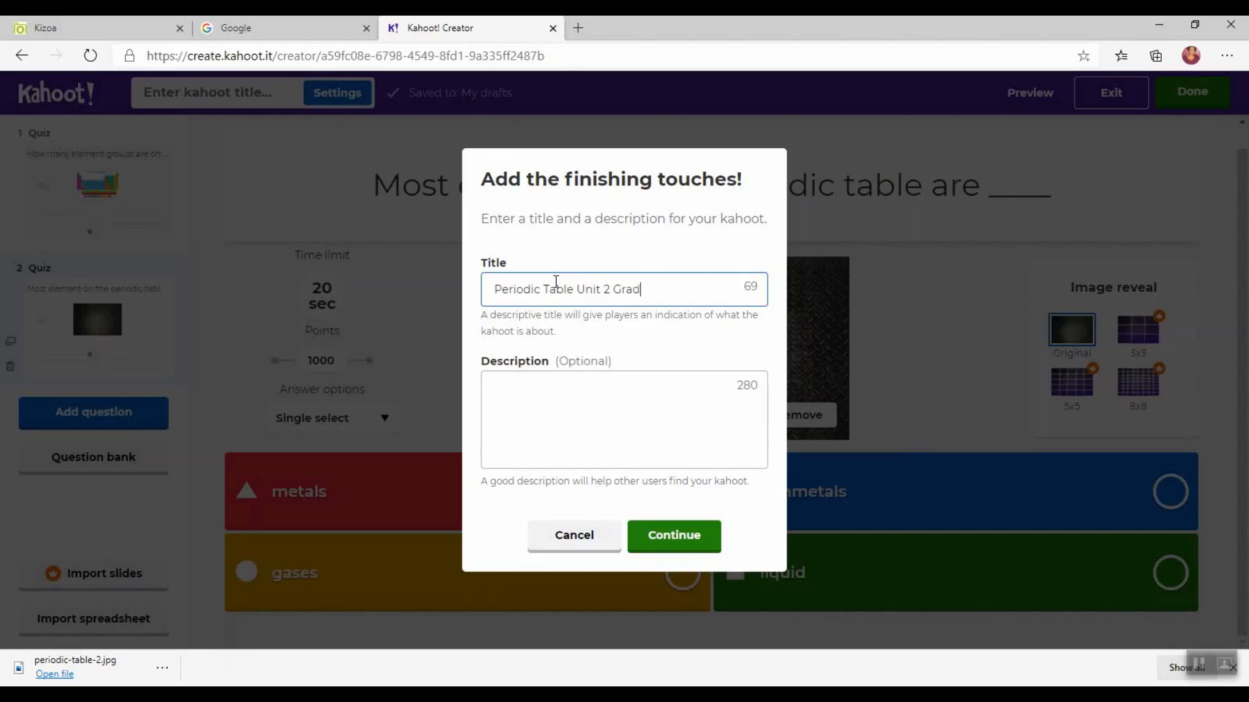
{"action": "type", "text": "e 8 IB"}
{"action": "left_click", "coordinate": [500, 387]}
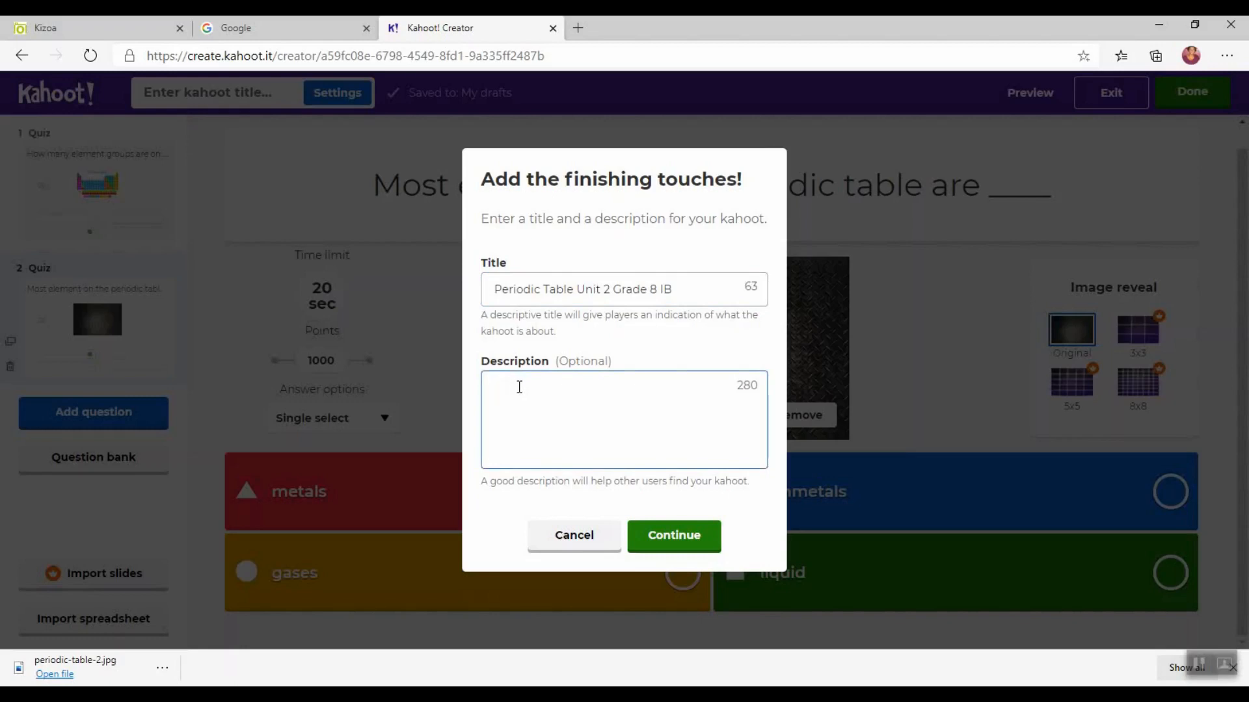
{"action": "left_click", "coordinate": [663, 544]}
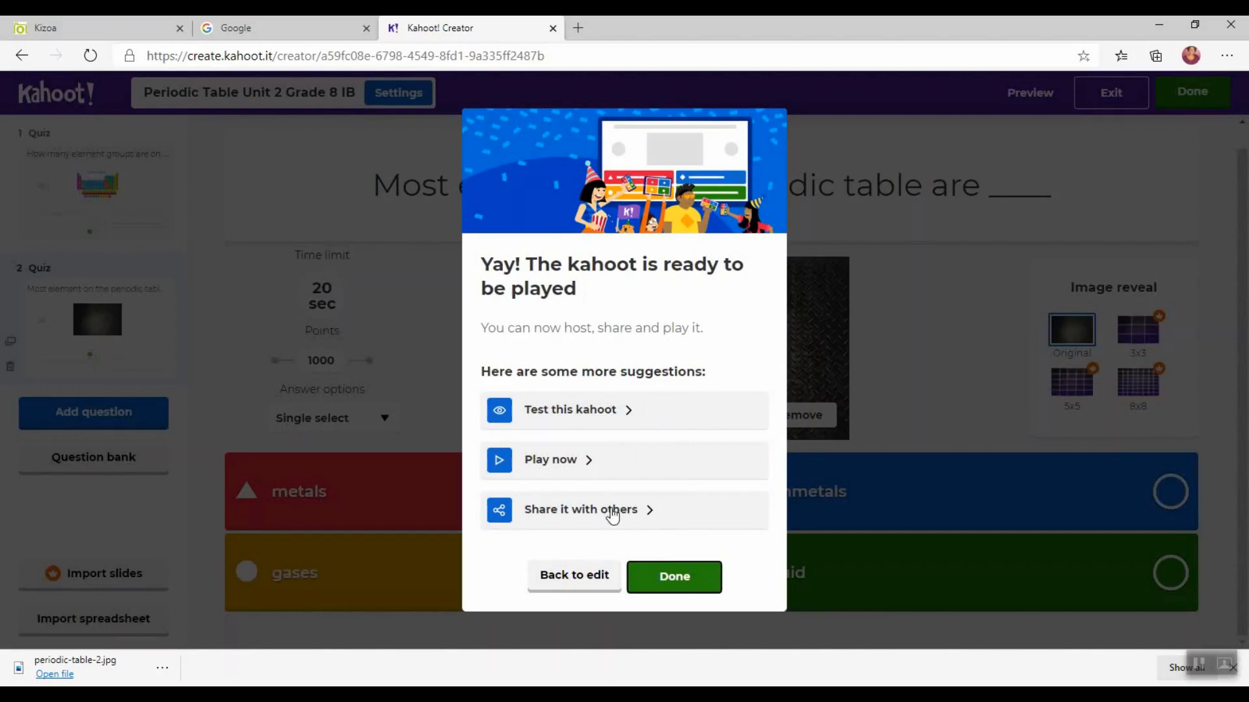
{"action": "left_click", "coordinate": [676, 588]}
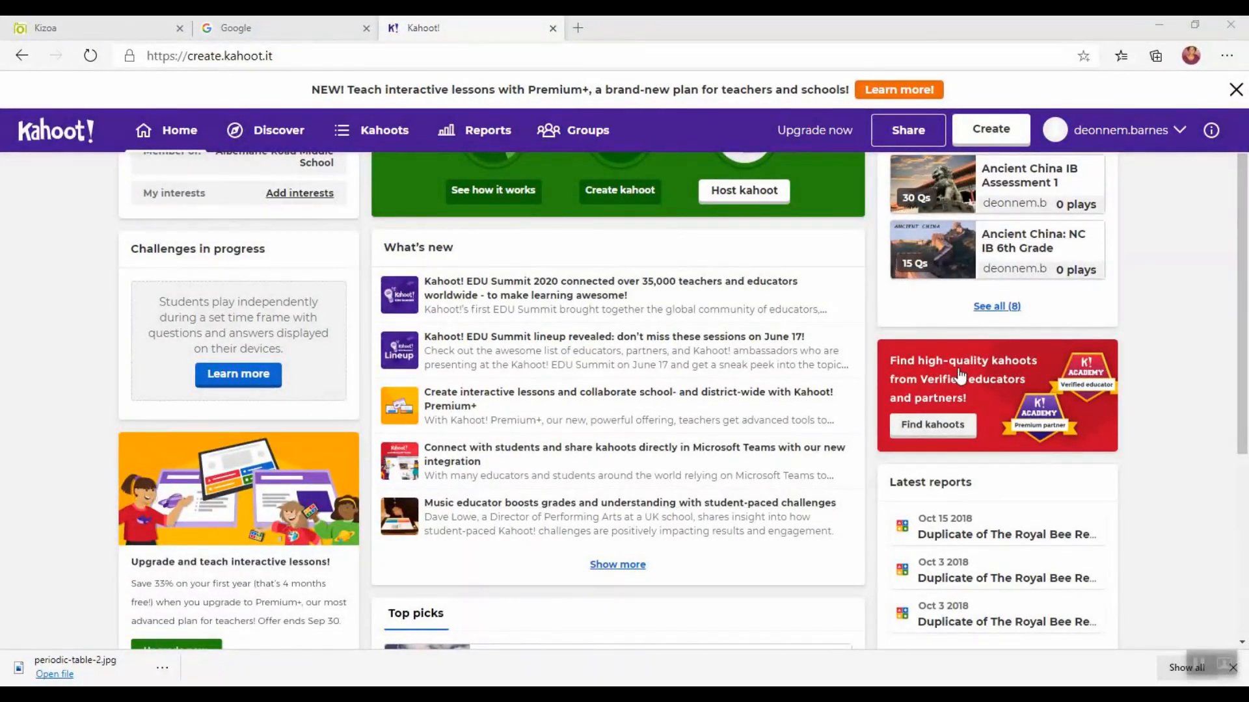
Step: Open the Oct 3 2018, 9:11 am report of the Royal Bee Reading Comprehension Quiz duplicate and review its summary
{"action": "left_click_drag", "start_coordinate": [1244, 217], "coordinate": [1238, 120]}
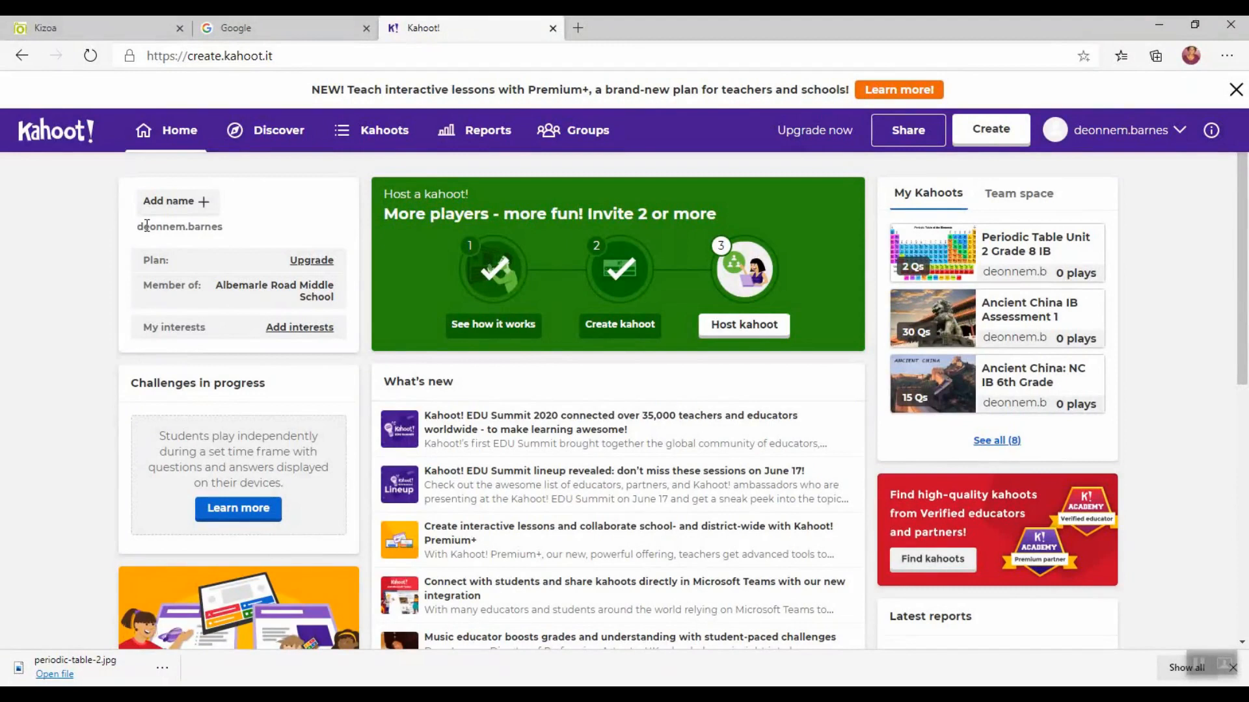
{"action": "left_click", "coordinate": [481, 139]}
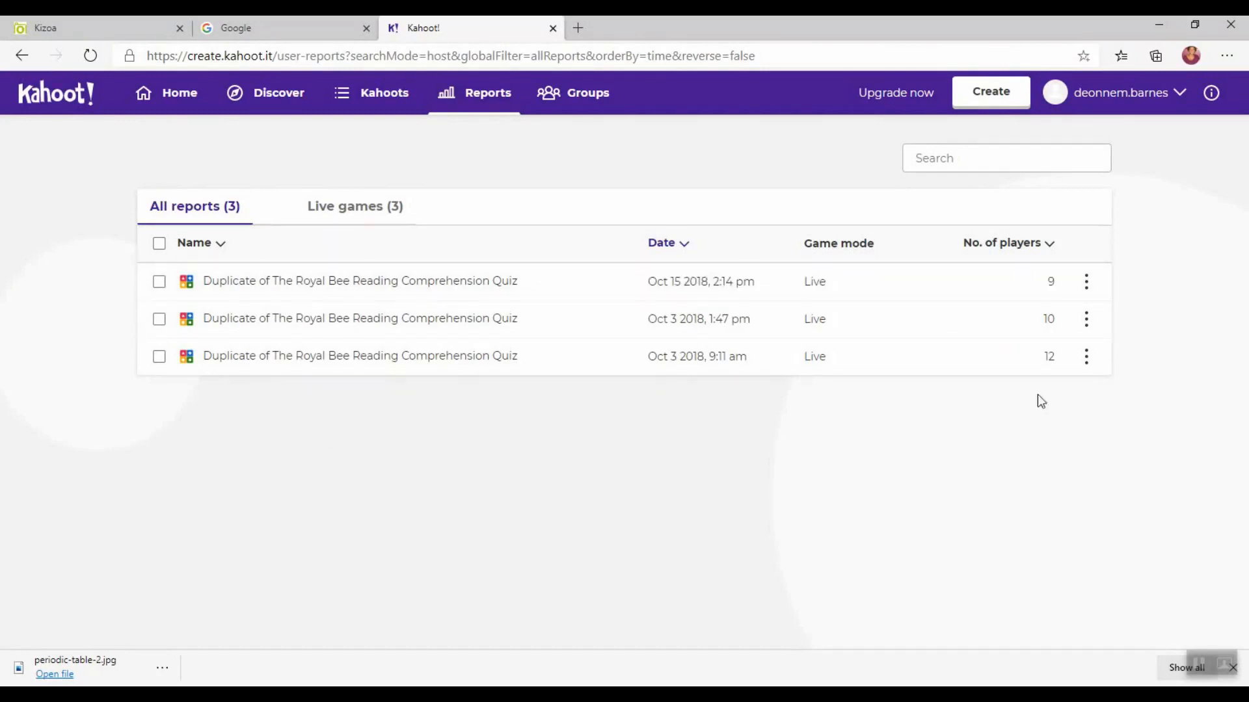
{"action": "mouse_move", "coordinate": [1046, 288]}
{"action": "mouse_move", "coordinate": [317, 361]}
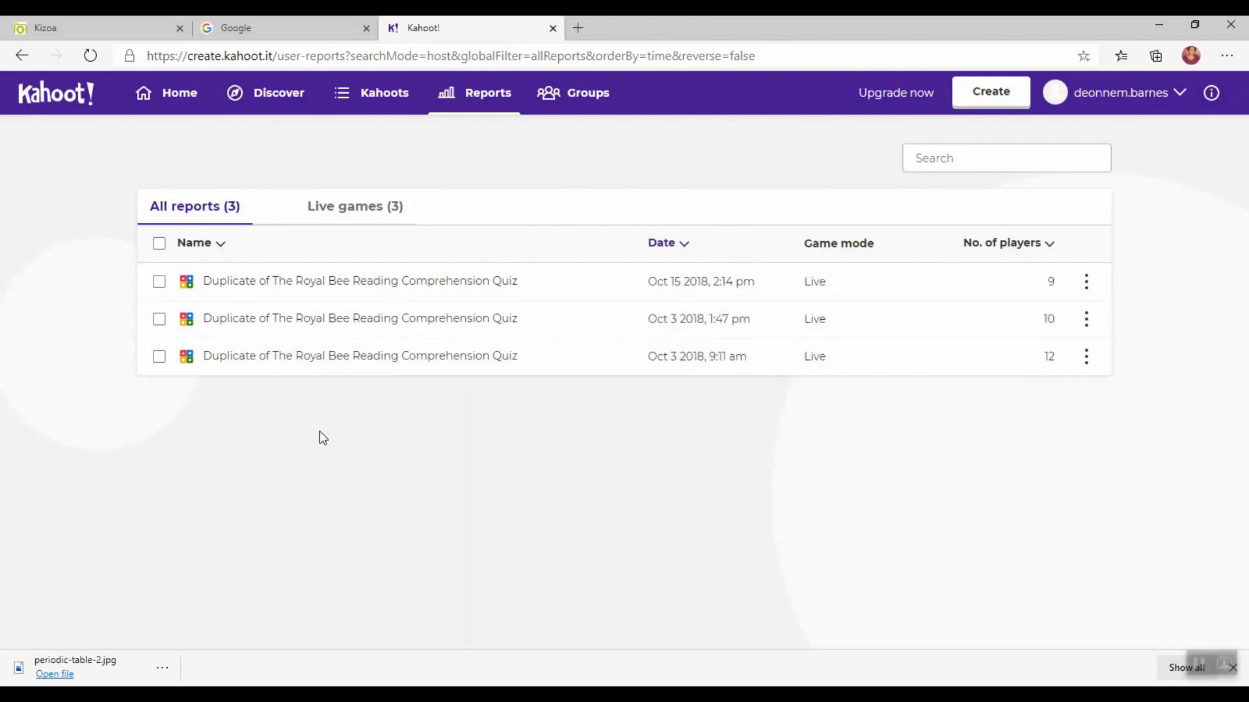
{"action": "left_click", "coordinate": [320, 358]}
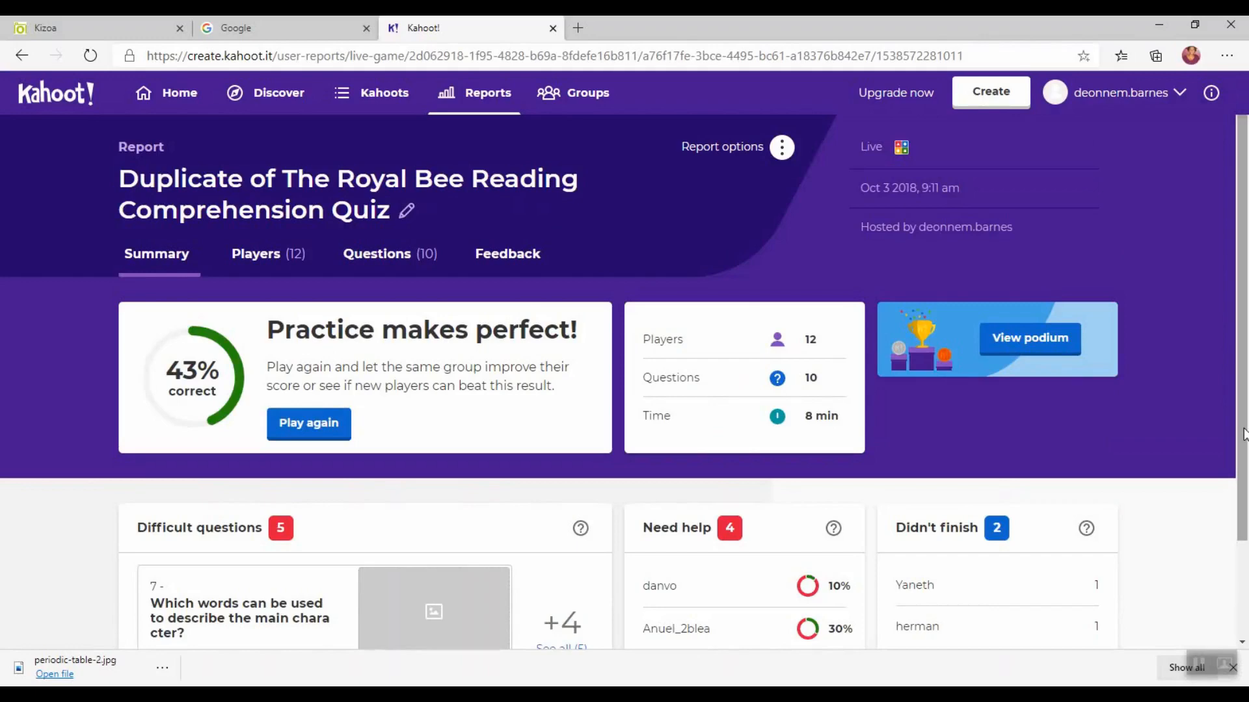
{"action": "scroll", "coordinate": [1243, 434], "scroll_direction": "down", "scroll_amount": 2}
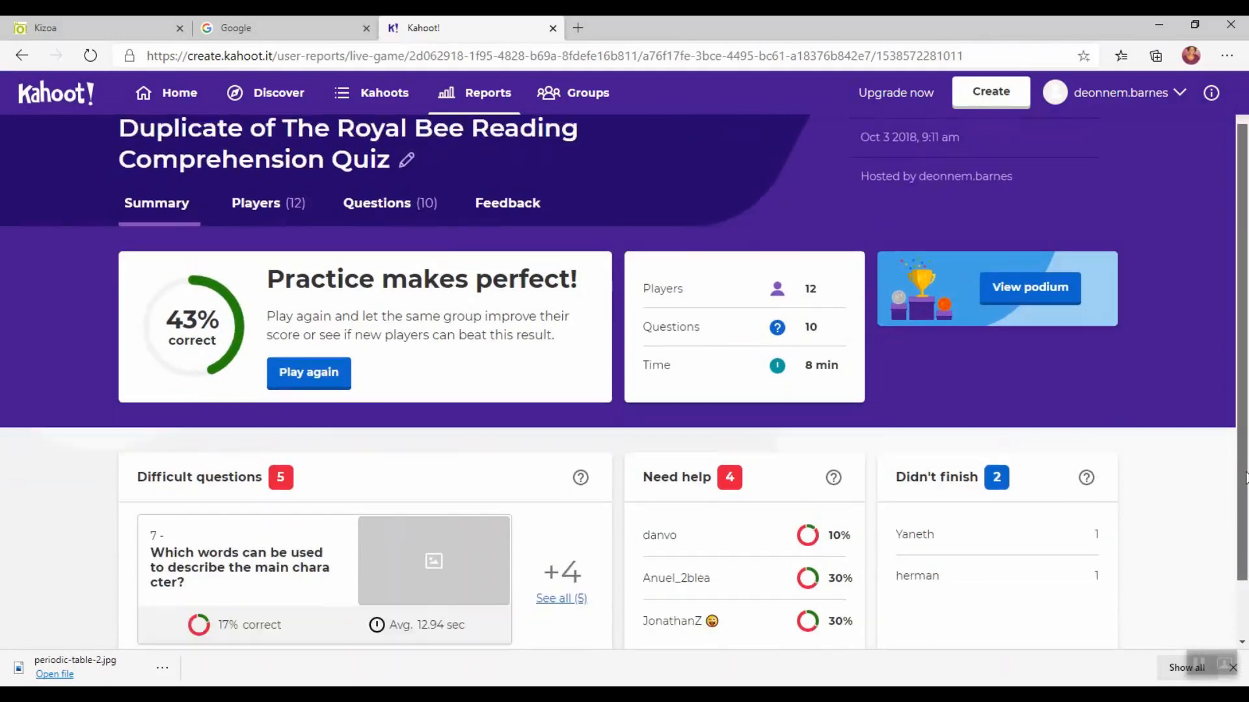
{"action": "scroll", "coordinate": [1246, 403], "scroll_direction": "up", "scroll_amount": 2}
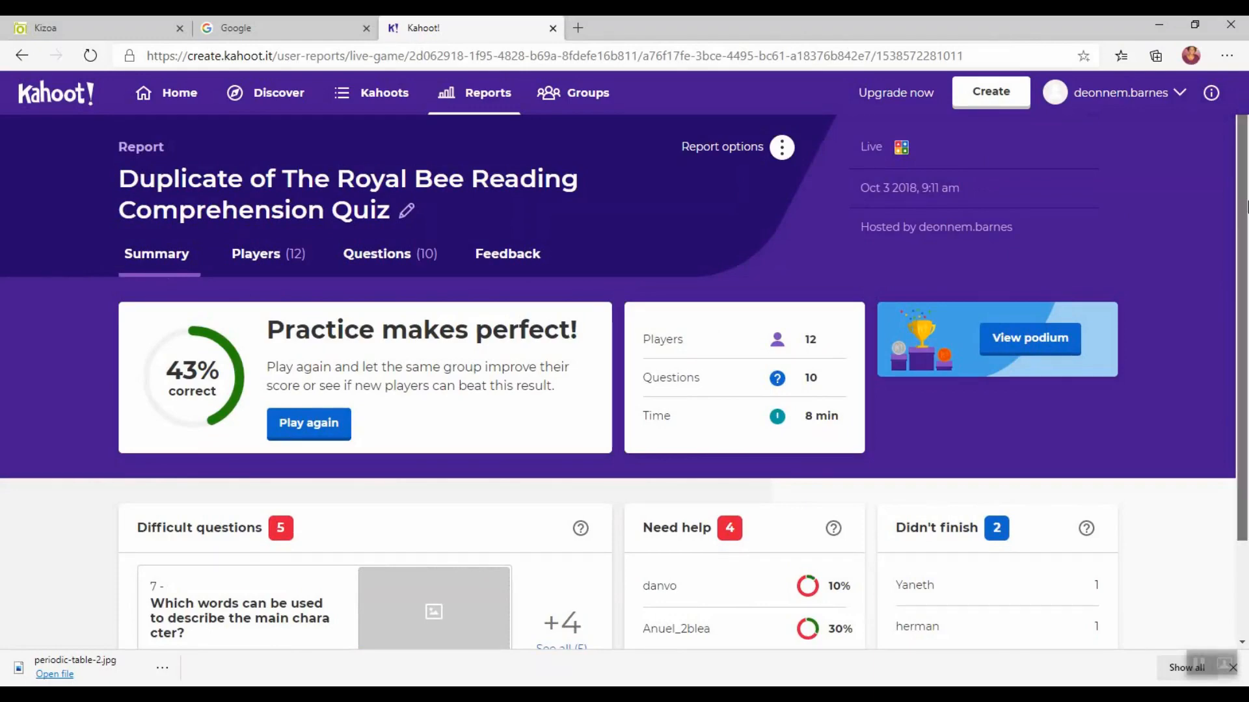
{"action": "scroll", "coordinate": [1245, 205], "scroll_direction": "down", "scroll_amount": 1}
{"action": "mouse_move", "coordinate": [1248, 258]}
{"action": "left_mouse_down"}
{"action": "mouse_move", "coordinate": [1245, 206]}
{"action": "mouse_move", "coordinate": [1246, 255]}
{"action": "left_mouse_up"}
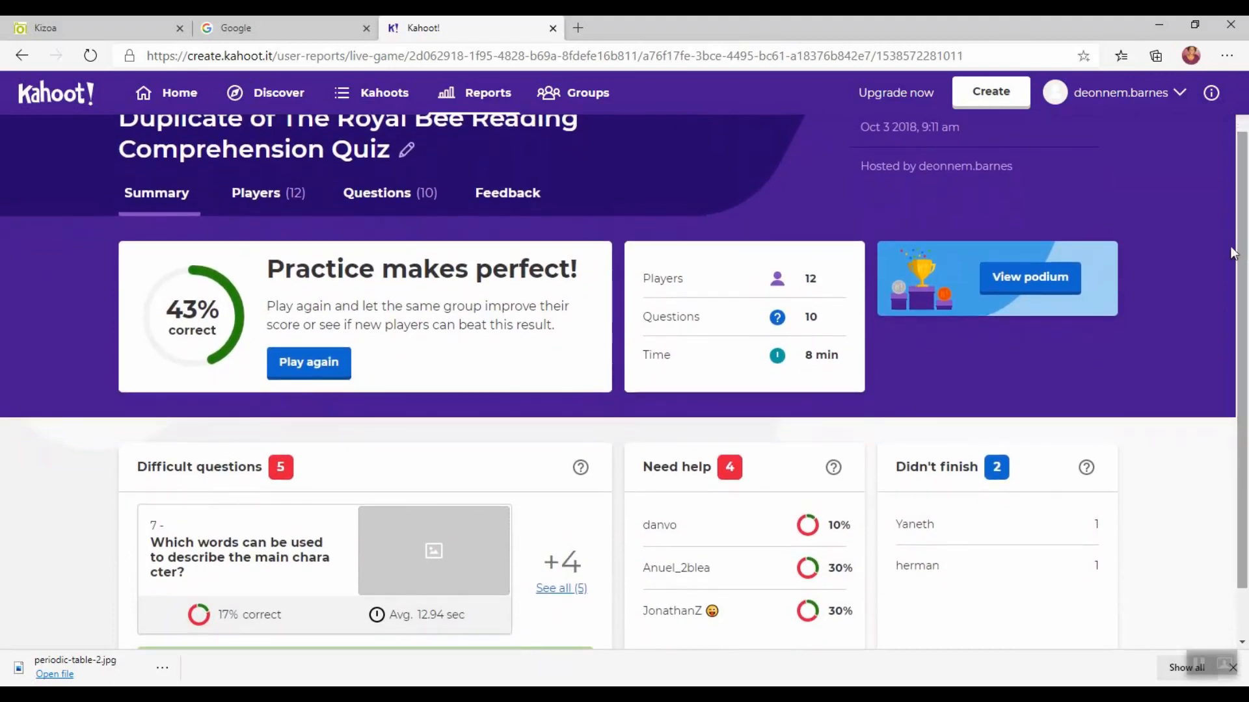
Step: Expand the report's player ranking to show everyone, and view the question results and the feedback
{"action": "left_click", "coordinate": [259, 198]}
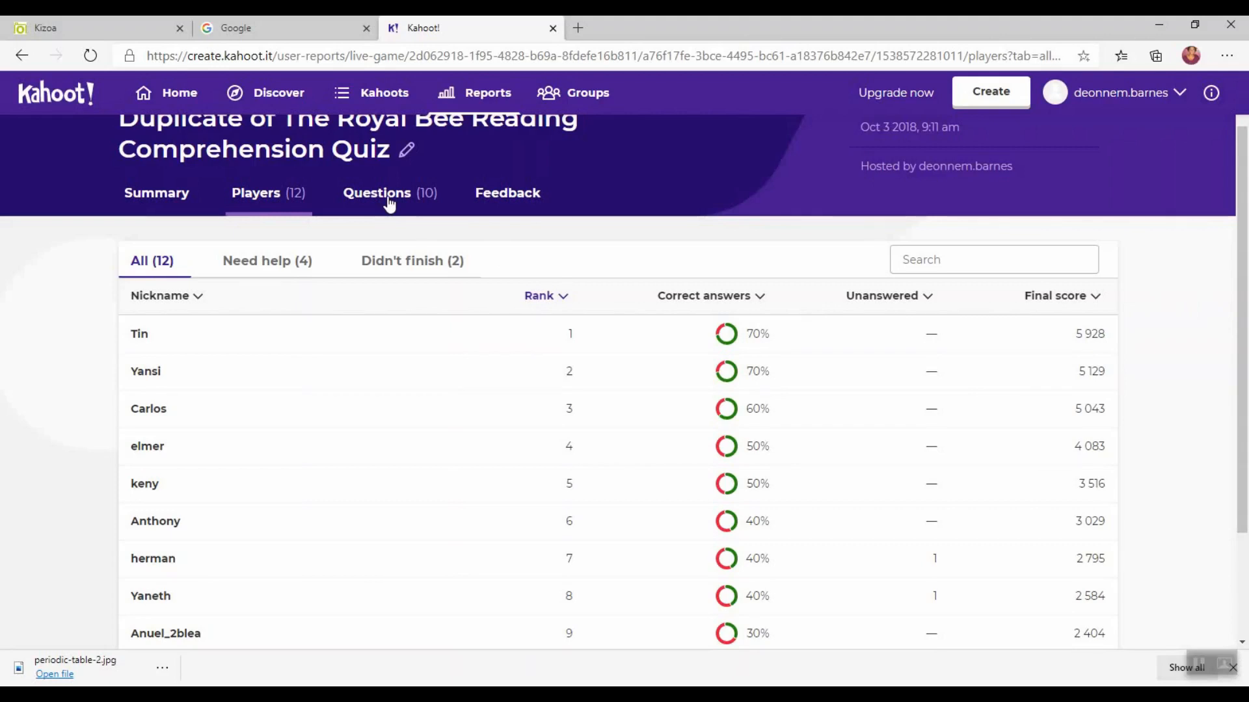
{"action": "left_click", "coordinate": [1245, 585]}
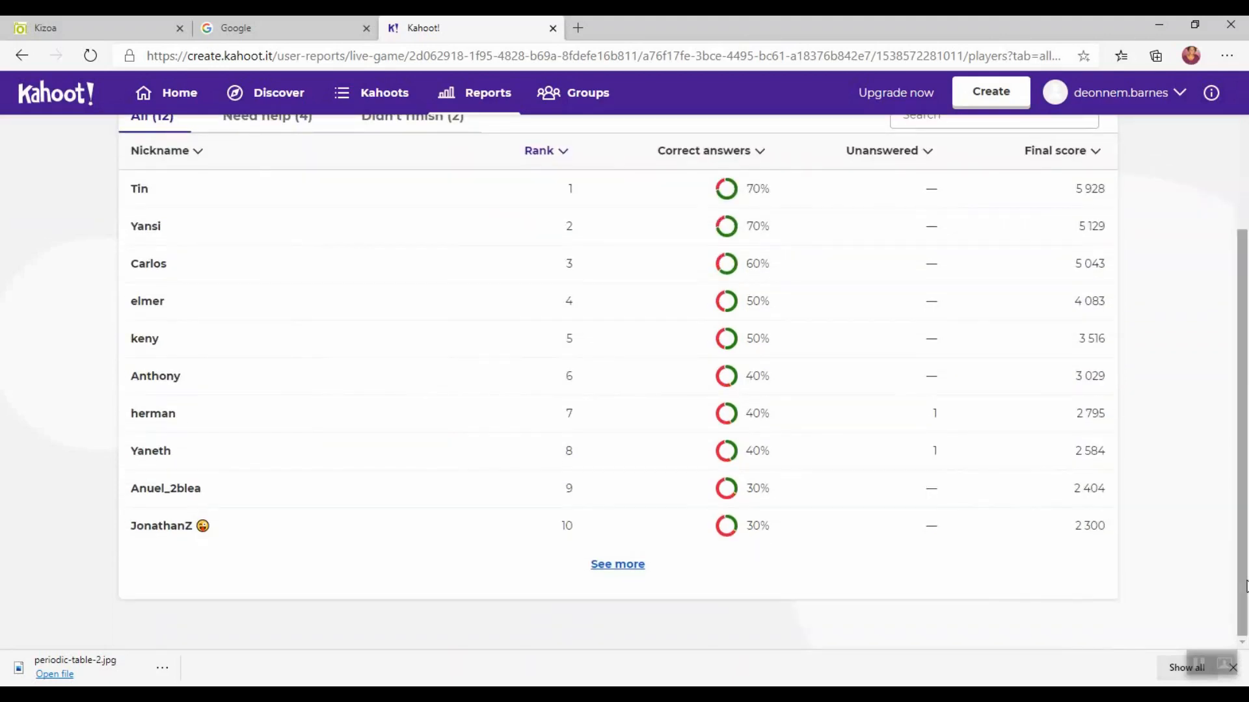
{"action": "left_click", "coordinate": [614, 565]}
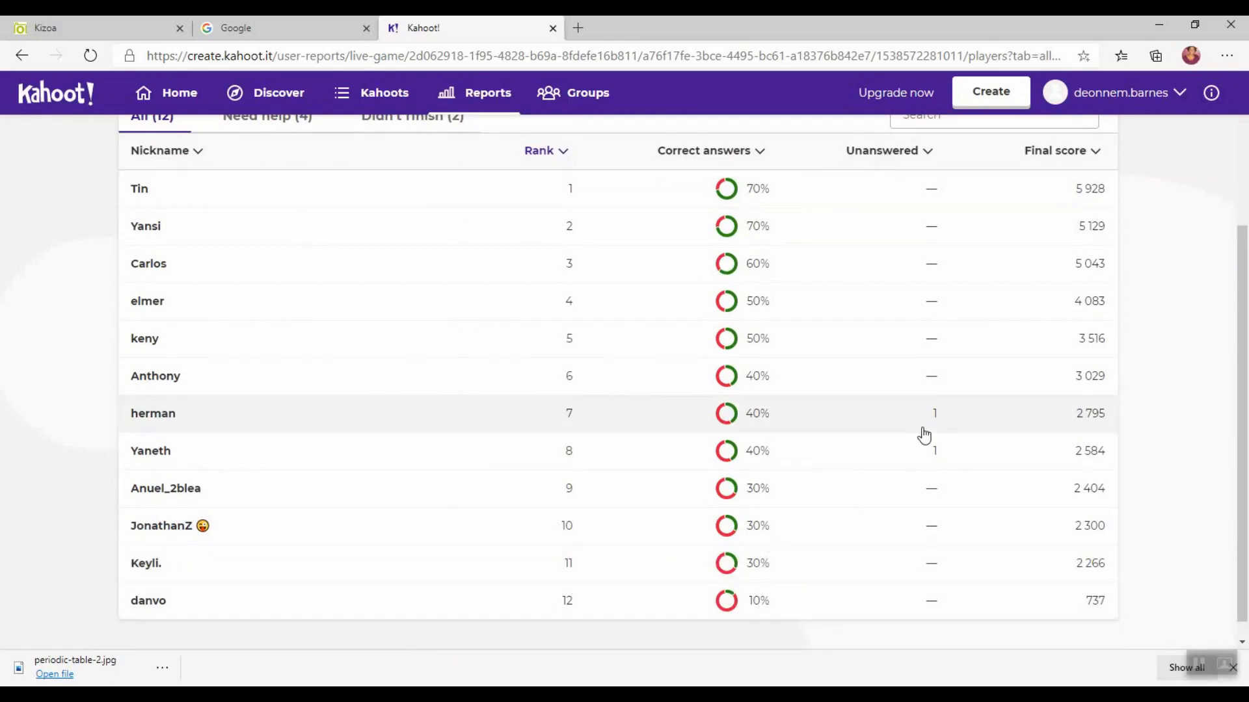
{"action": "left_click", "coordinate": [1245, 162]}
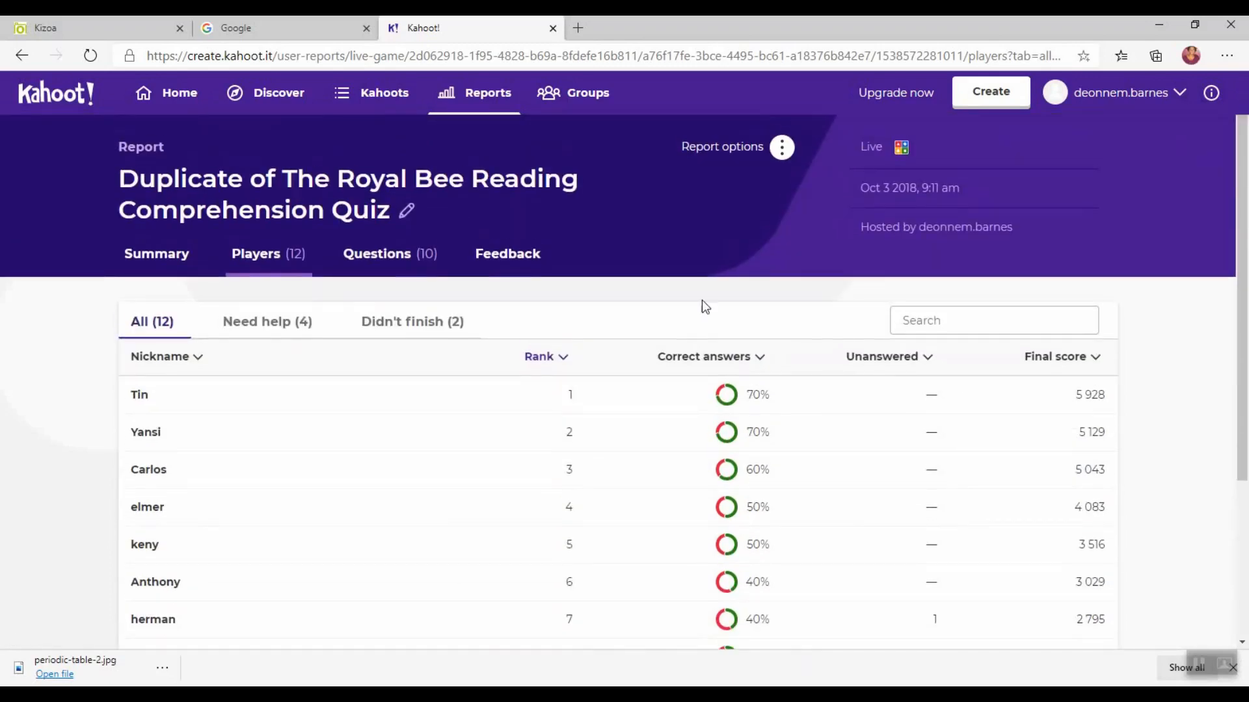
{"action": "left_click", "coordinate": [381, 255]}
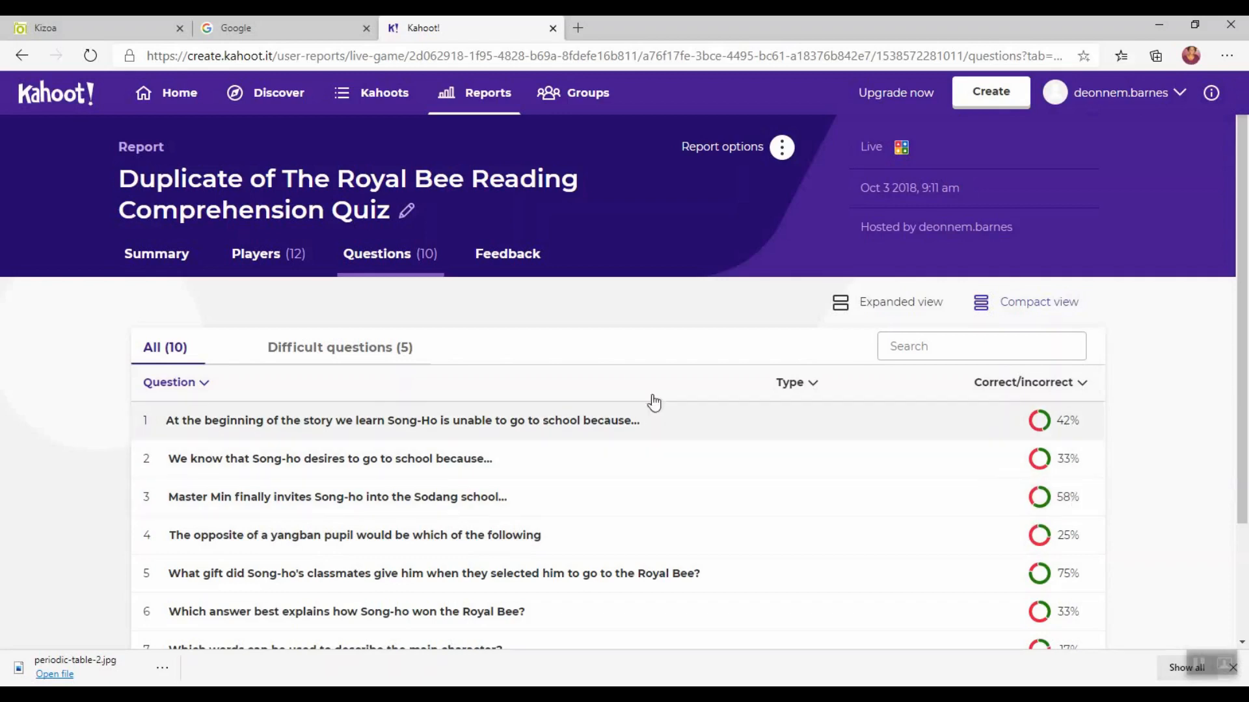
{"action": "left_click", "coordinate": [507, 258]}
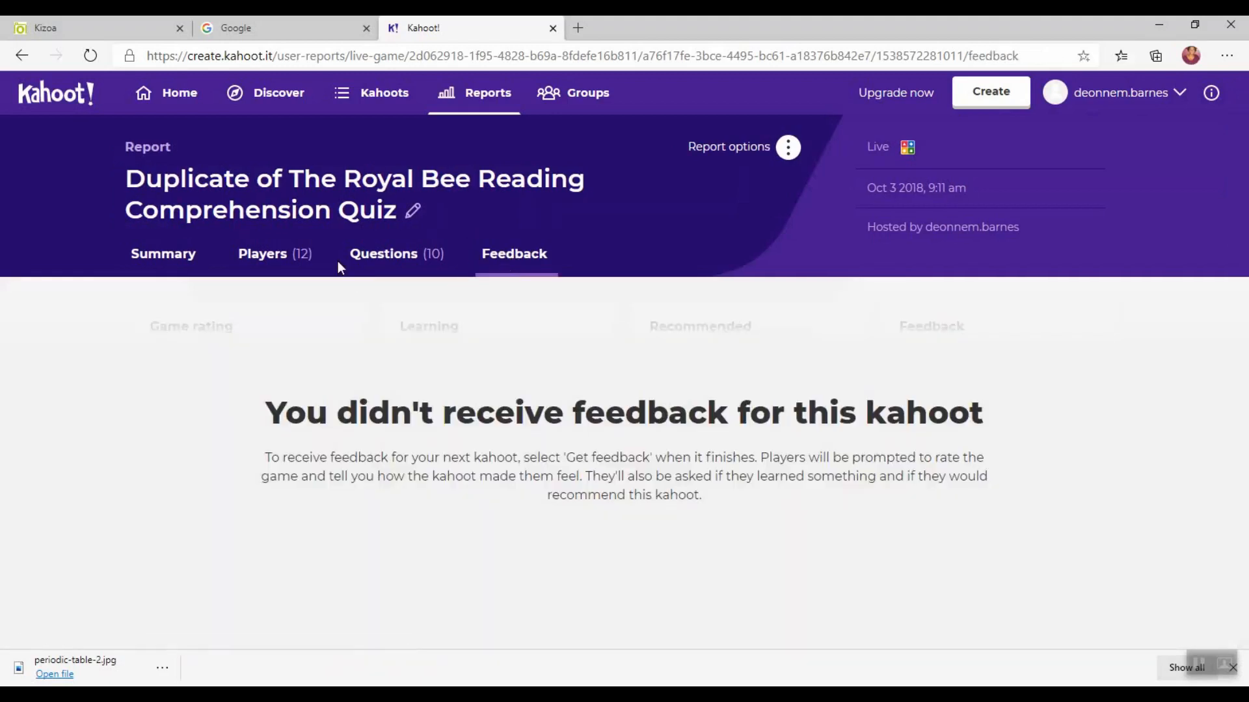
Step: Filter the report's player list by Didn't finish and by Need help, and return to all players
{"action": "left_click", "coordinate": [291, 255]}
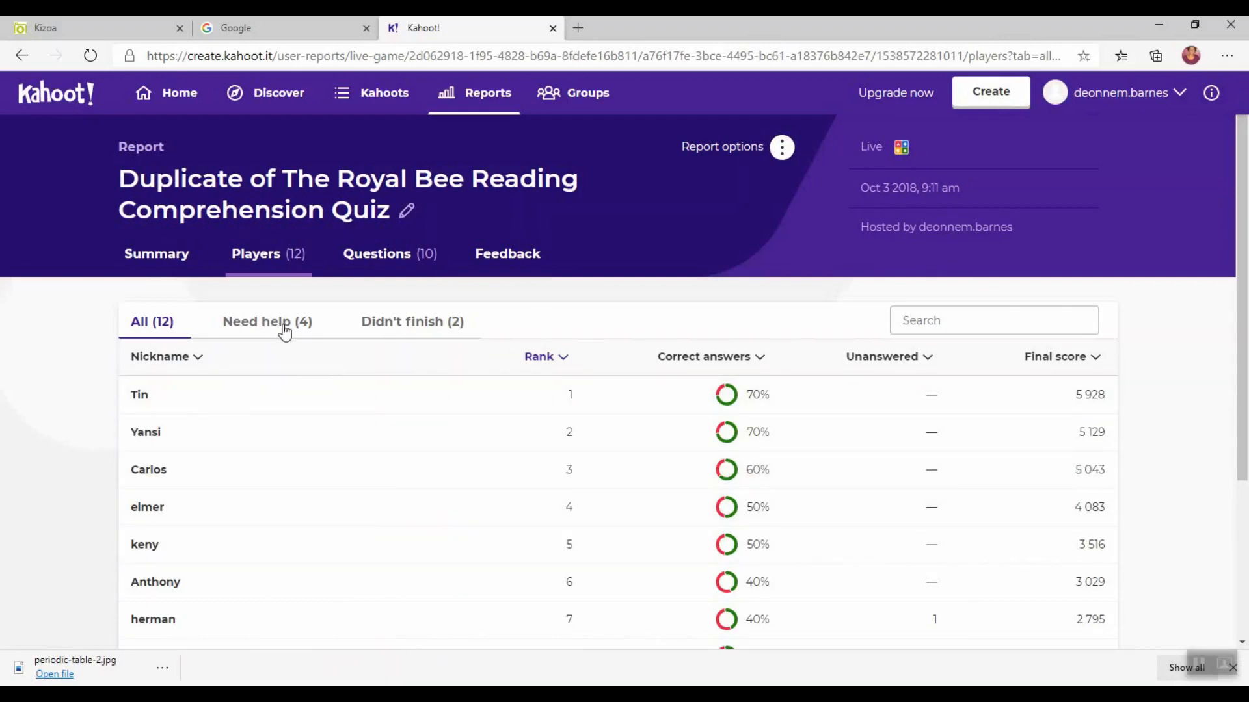
{"action": "left_click", "coordinate": [424, 327]}
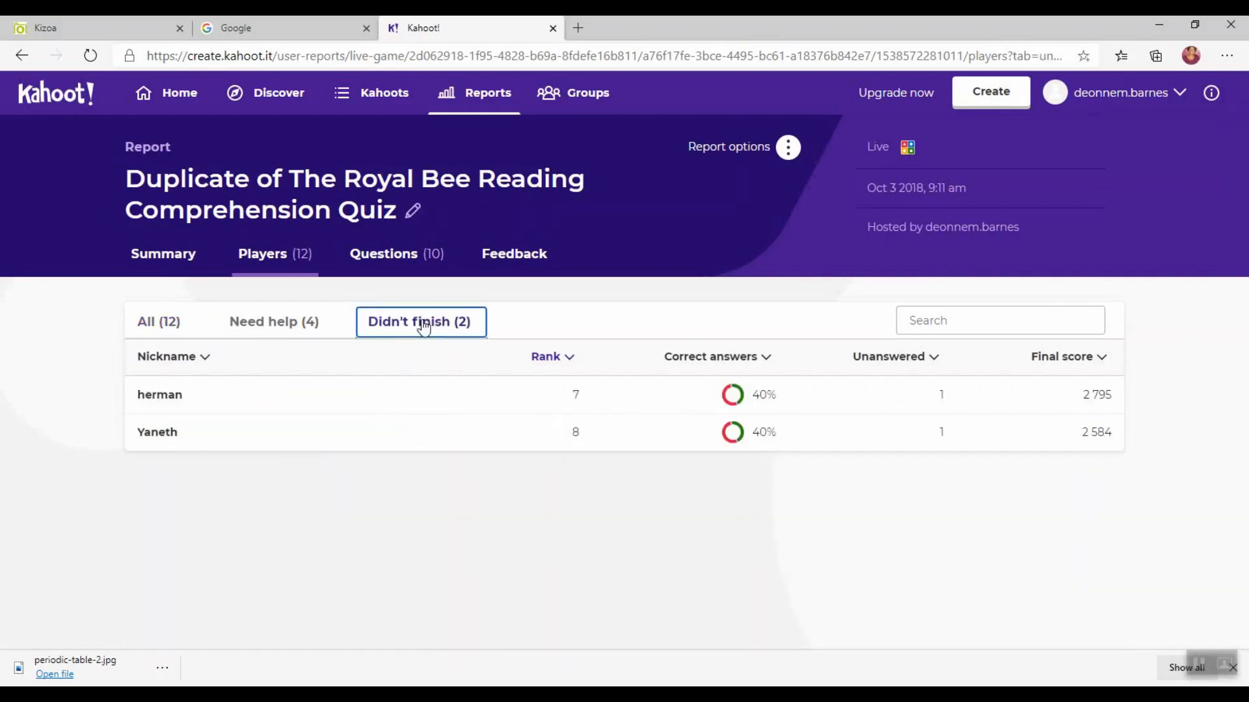
{"action": "left_click", "coordinate": [266, 323]}
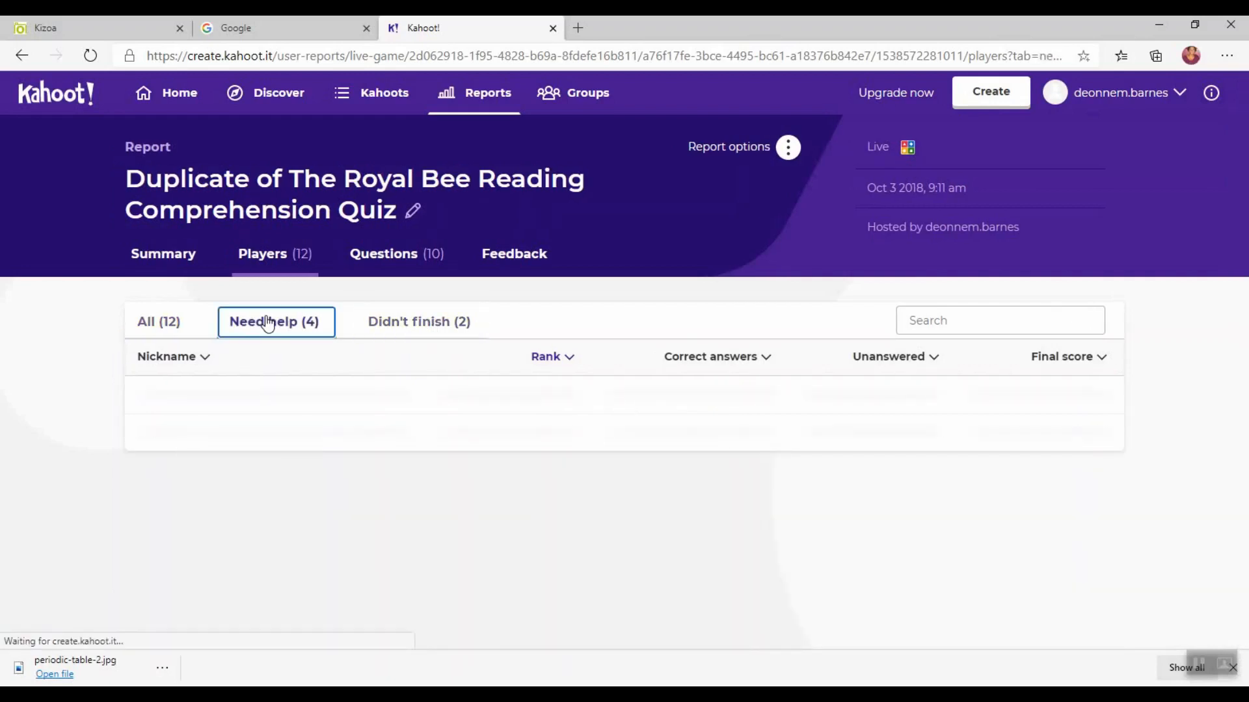
{"action": "left_click", "coordinate": [156, 325]}
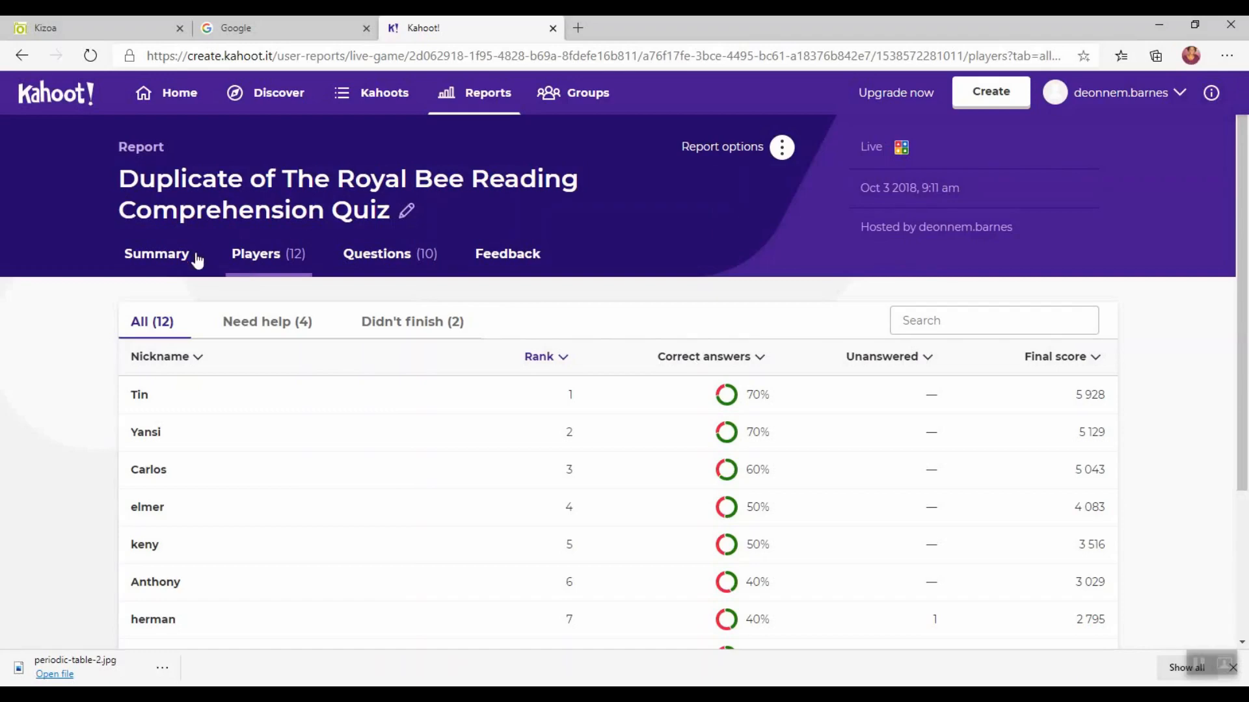
Step: Review the report's summary and view the quiz podium, and return to the report
{"action": "left_click", "coordinate": [173, 258]}
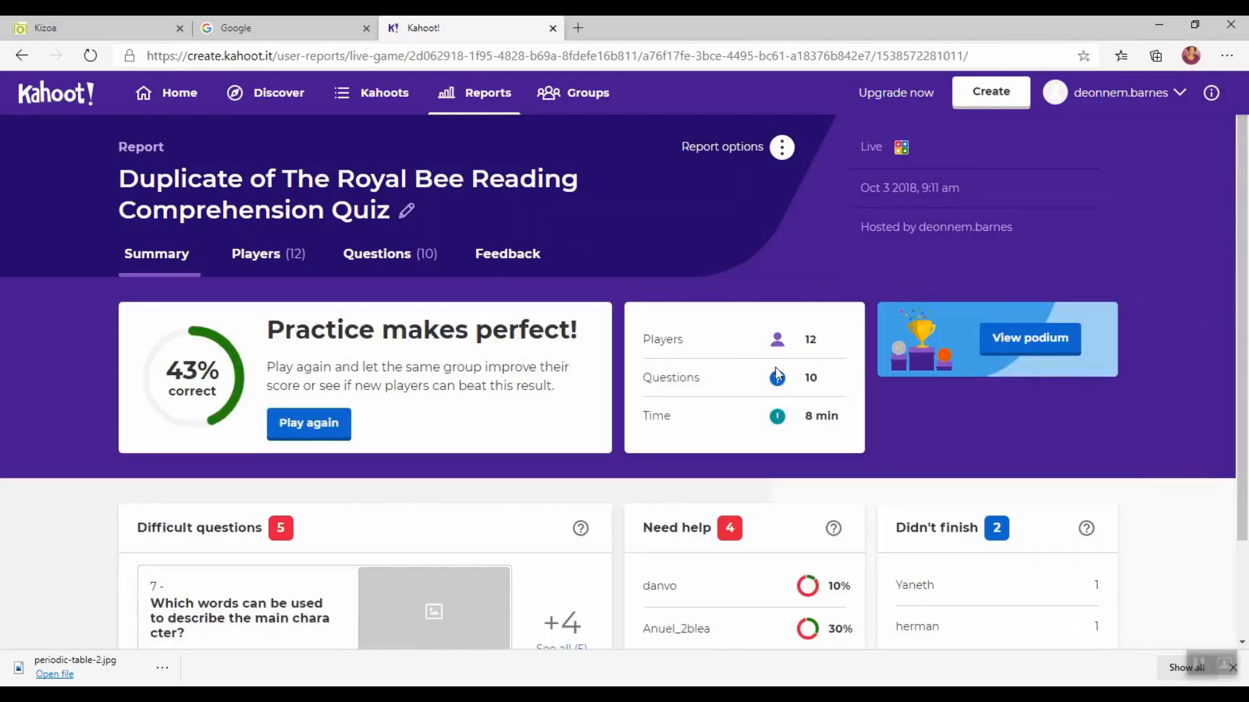
{"action": "scroll", "coordinate": [1244, 579], "scroll_direction": "down", "scroll_amount": 2}
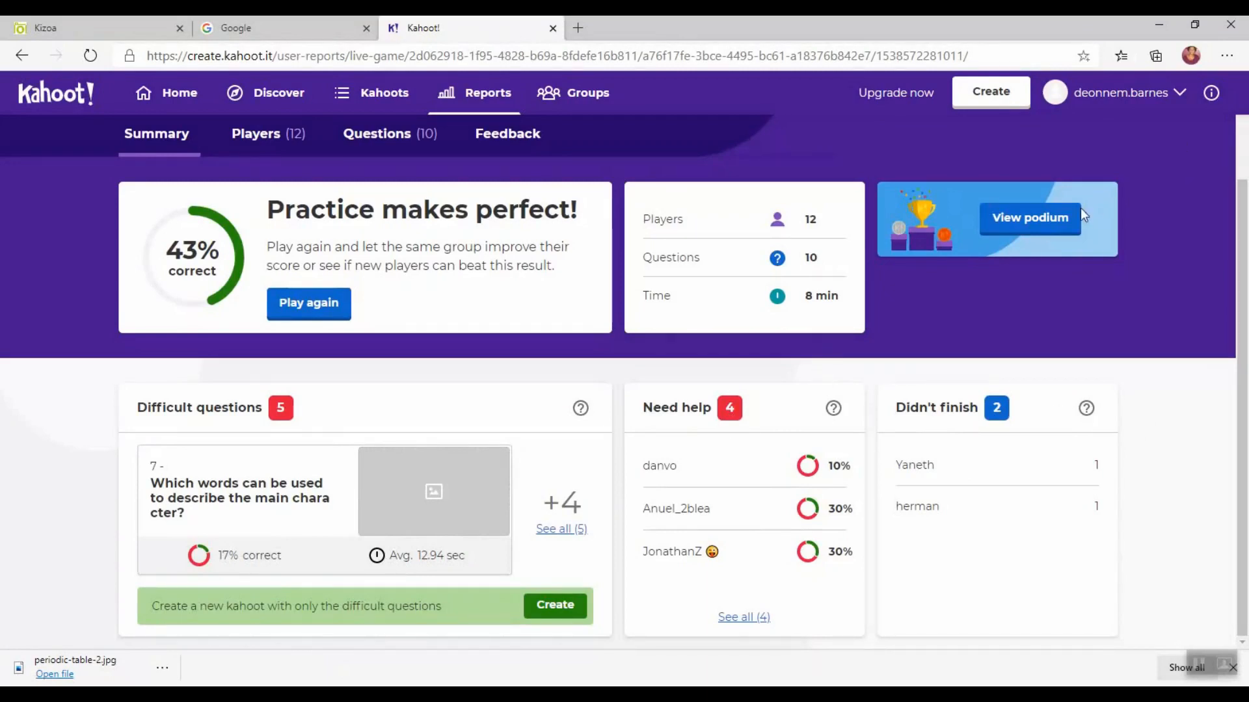
{"action": "left_click", "coordinate": [1043, 223]}
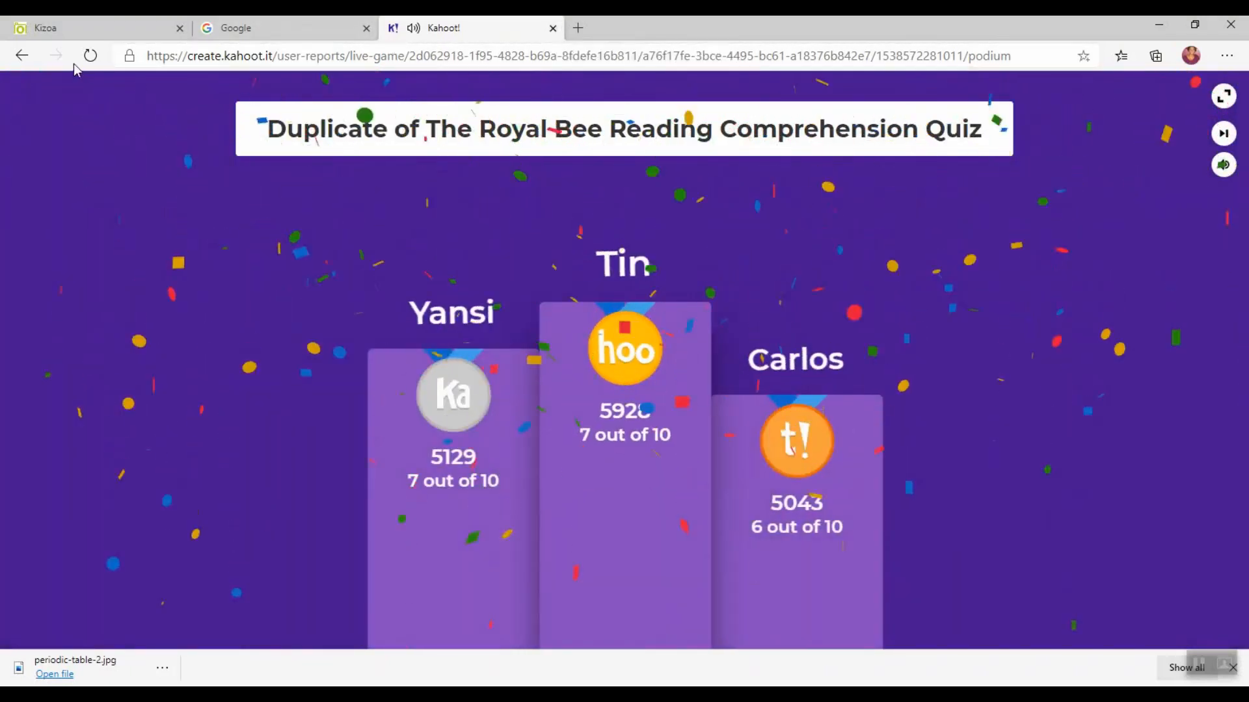
{"action": "left_click", "coordinate": [19, 59]}
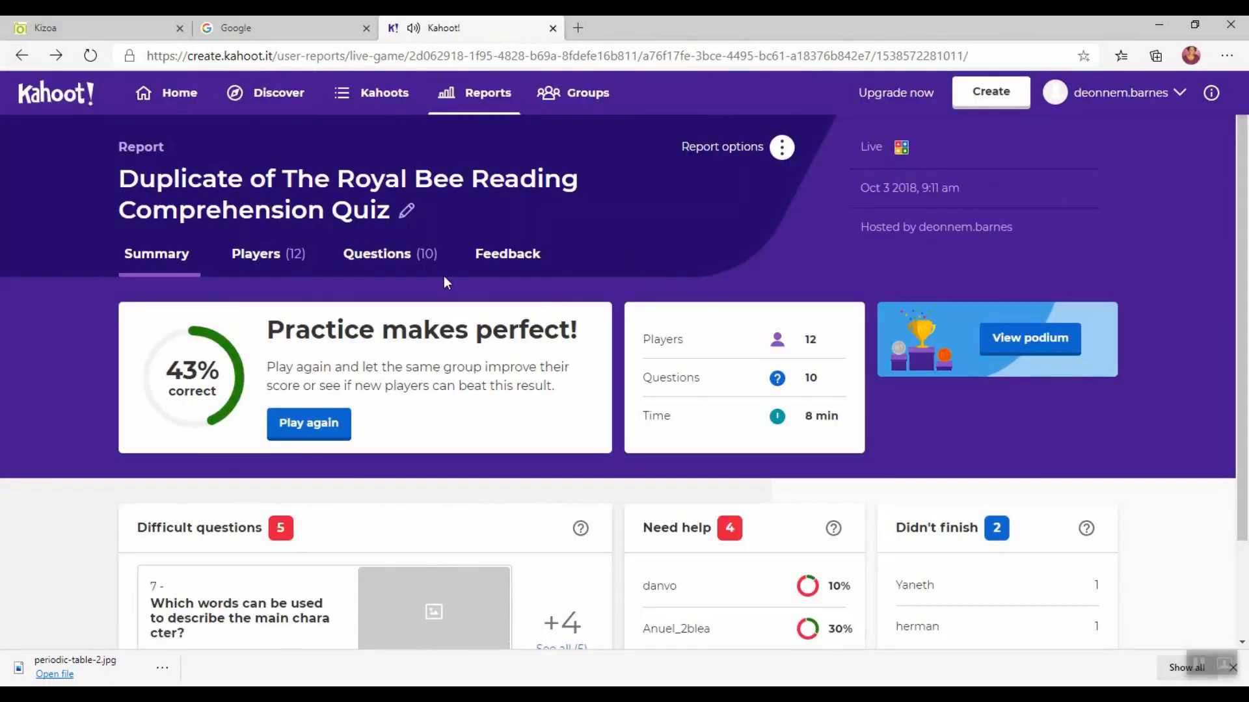
Step: Download the quiz report to the computer and open the downloaded spreadsheet in Excel
{"action": "left_click", "coordinate": [782, 149]}
{"action": "left_click", "coordinate": [617, 136]}
{"action": "left_click", "coordinate": [780, 152]}
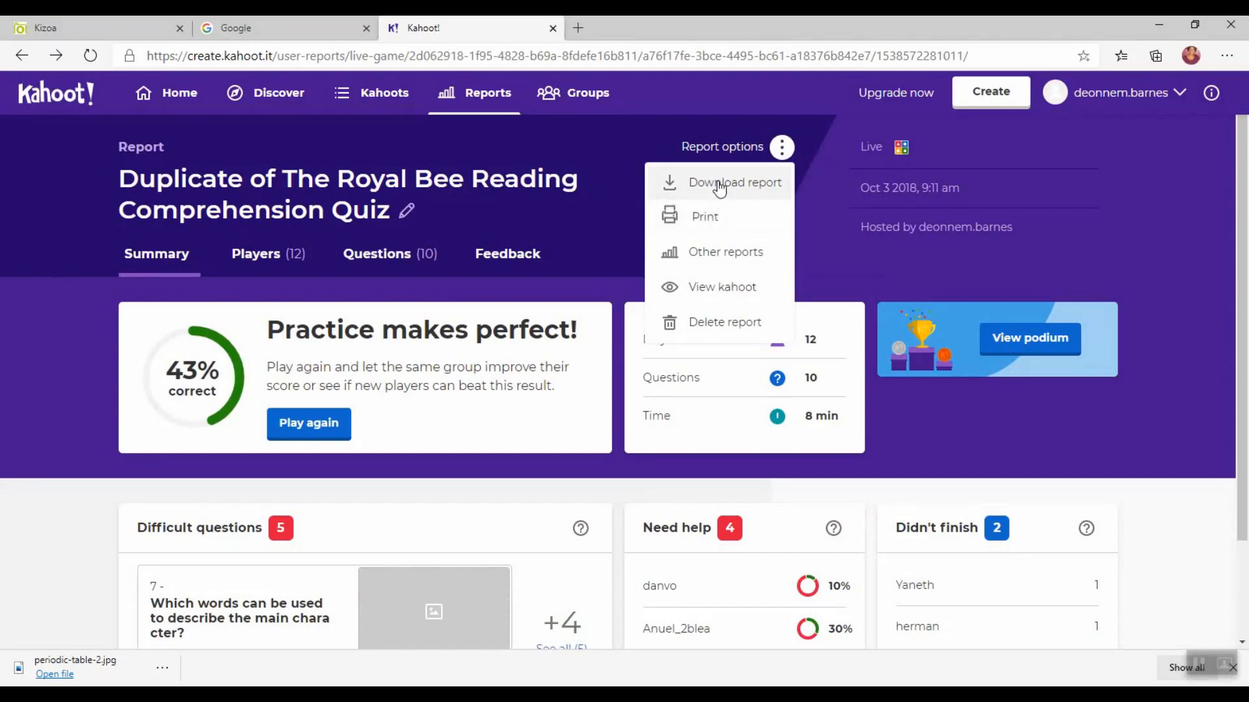
{"action": "left_click", "coordinate": [719, 188]}
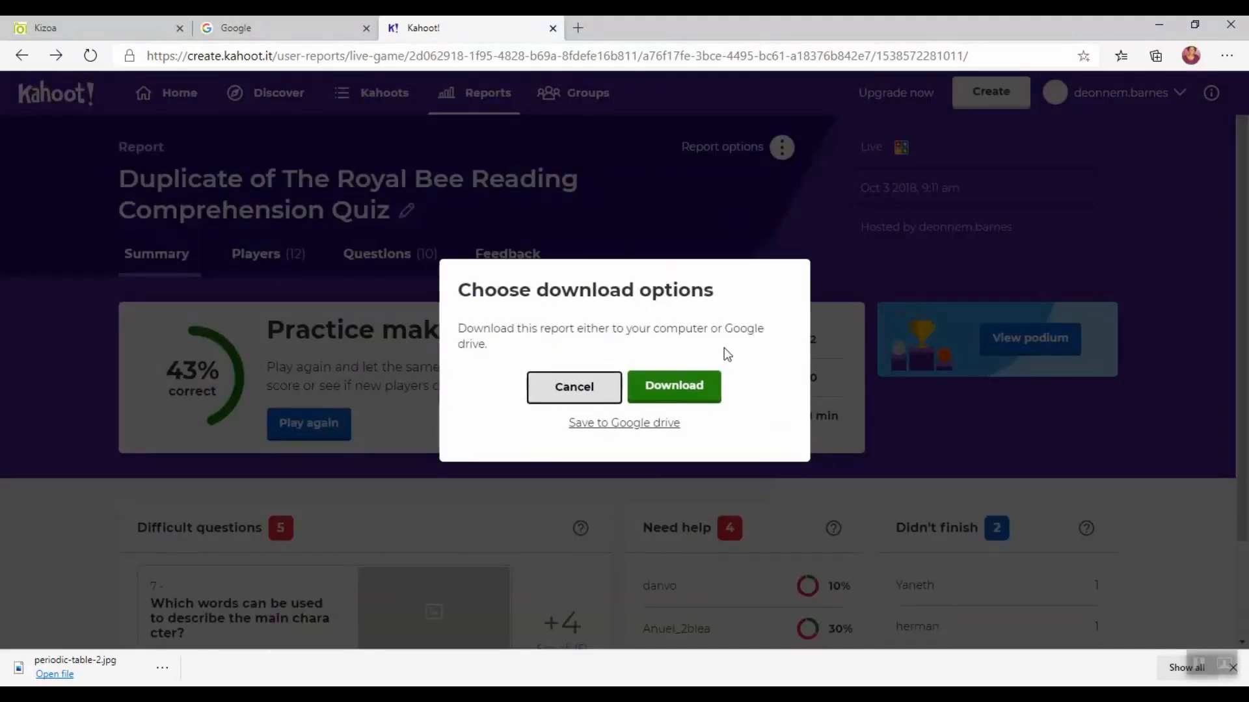
{"action": "left_click", "coordinate": [665, 399]}
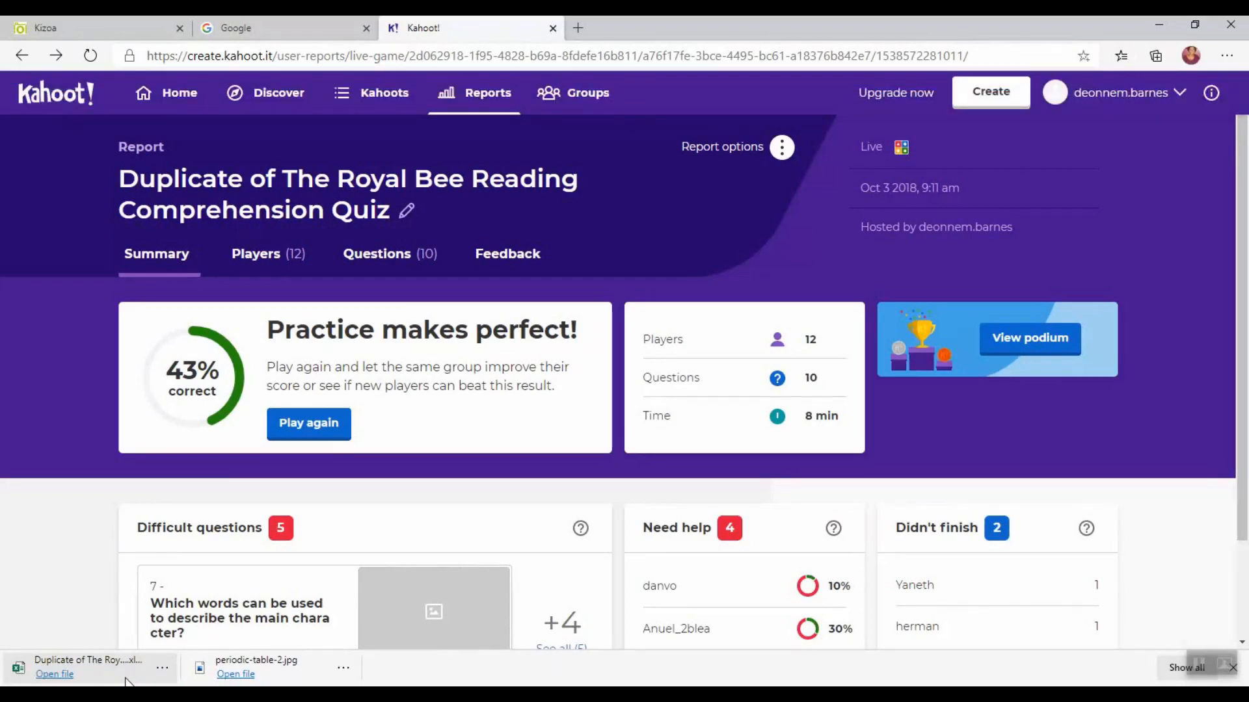
{"action": "left_click", "coordinate": [55, 676]}
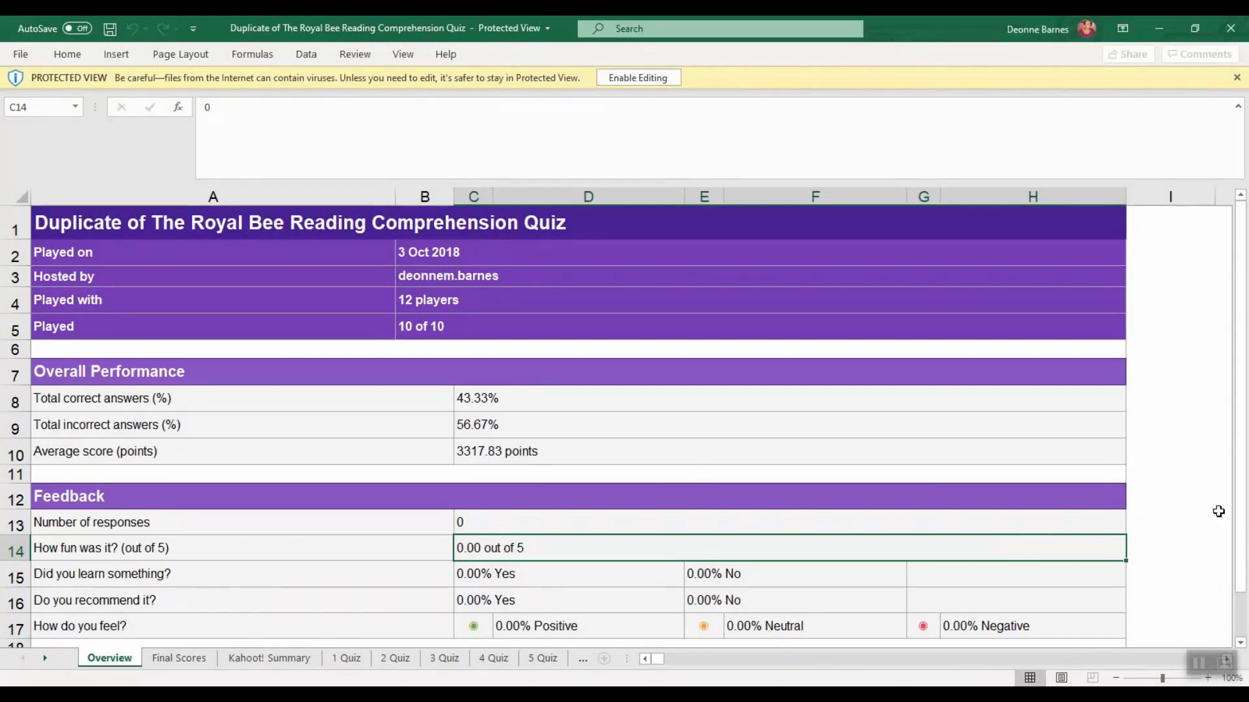
Step: Look through the Overview sheet of the downloaded report, dismiss the Protected View notice and close the workbook
{"action": "left_click", "coordinate": [1243, 628]}
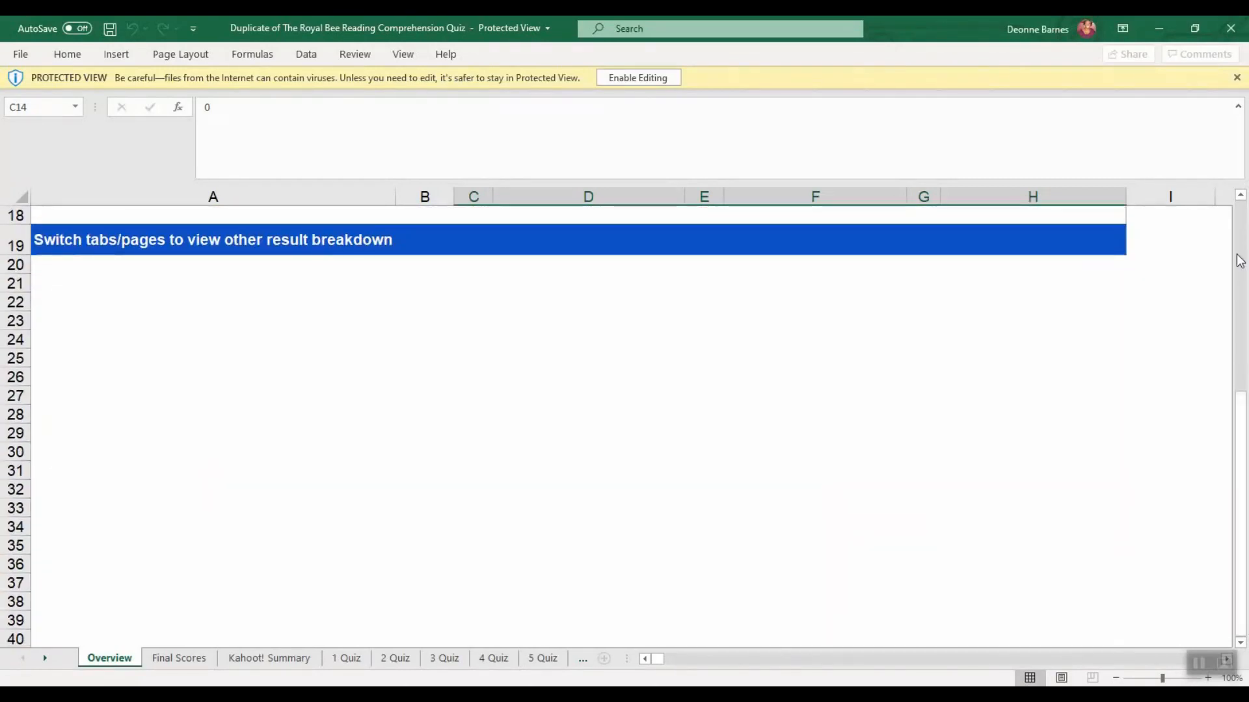
{"action": "left_click", "coordinate": [1238, 261]}
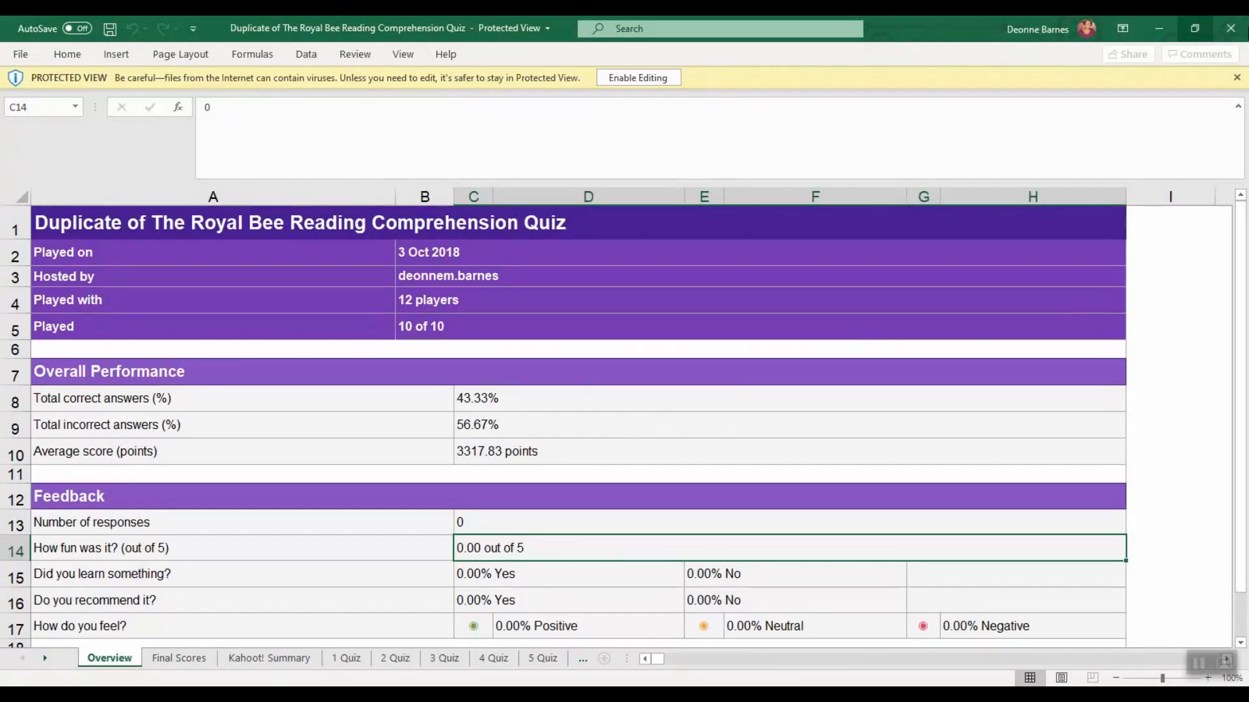
{"action": "left_click", "coordinate": [1236, 79]}
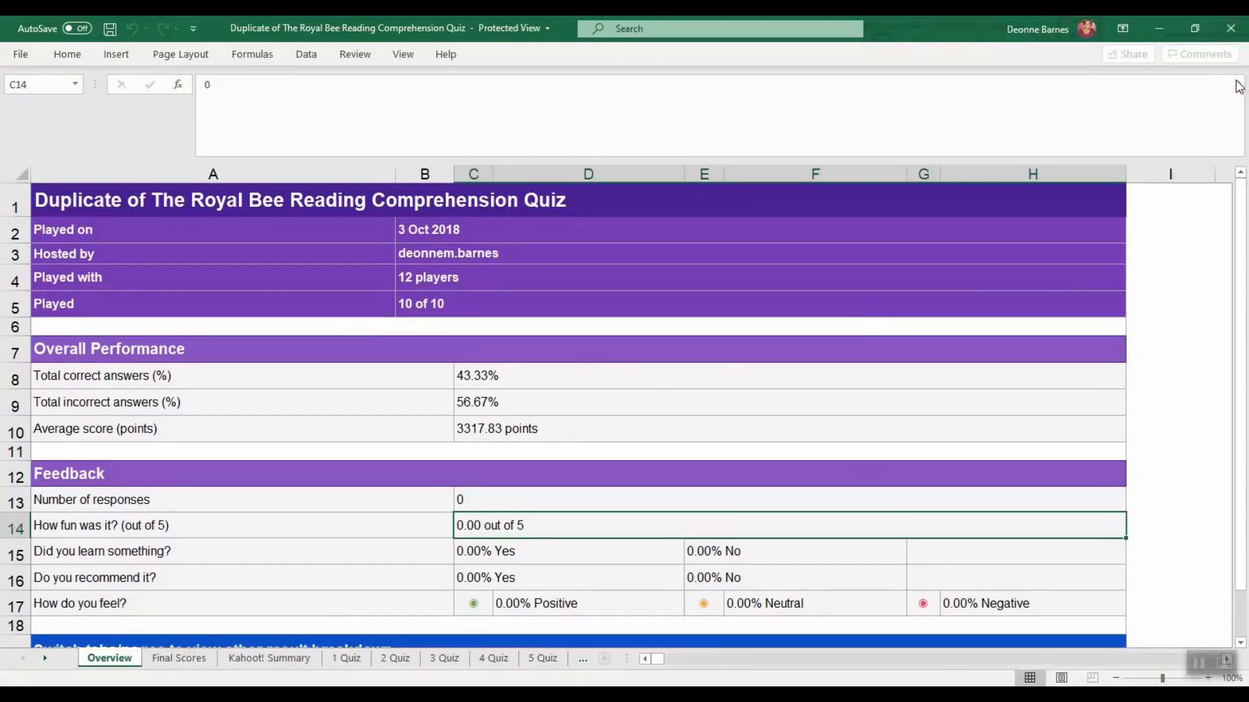
{"action": "left_click", "coordinate": [1238, 25]}
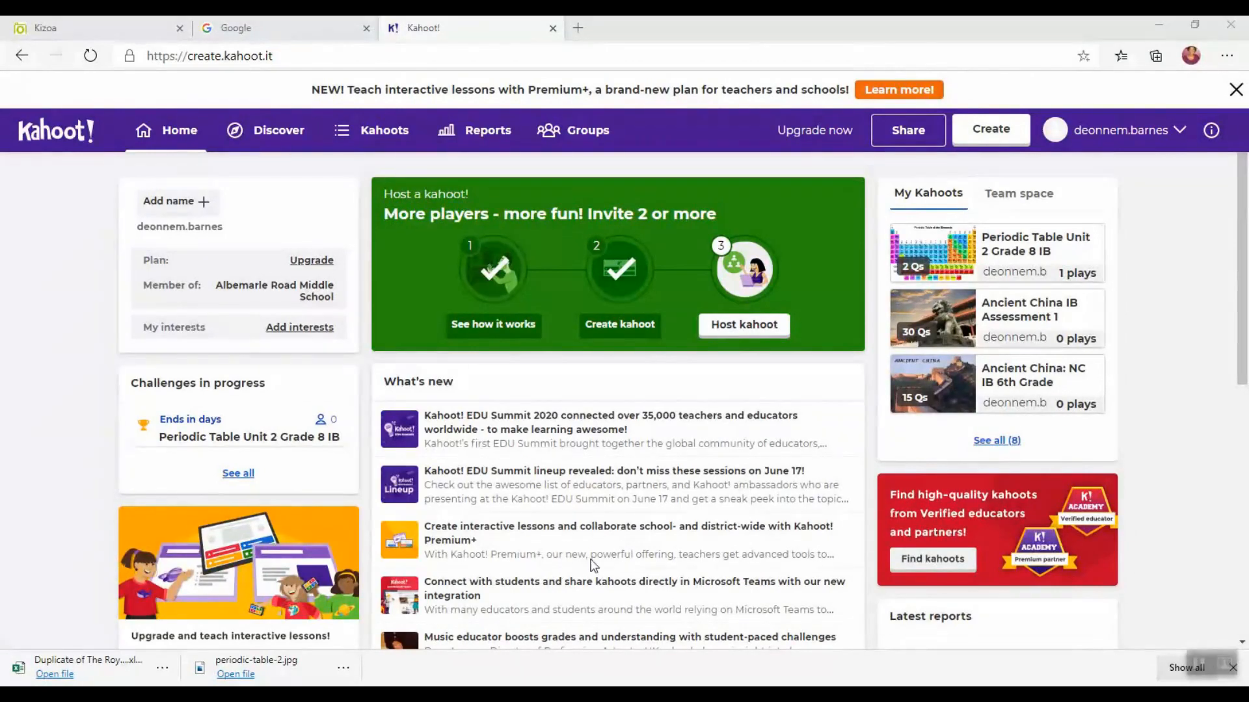
Step: Go to the list of own kahoots and open the live teaching setup for Periodic Table Unit 2 Grade 8 IB
{"action": "scroll", "coordinate": [1244, 472], "scroll_direction": "down", "scroll_amount": 6}
{"action": "left_click_drag", "start_coordinate": [1245, 192], "coordinate": [1245, 187]}
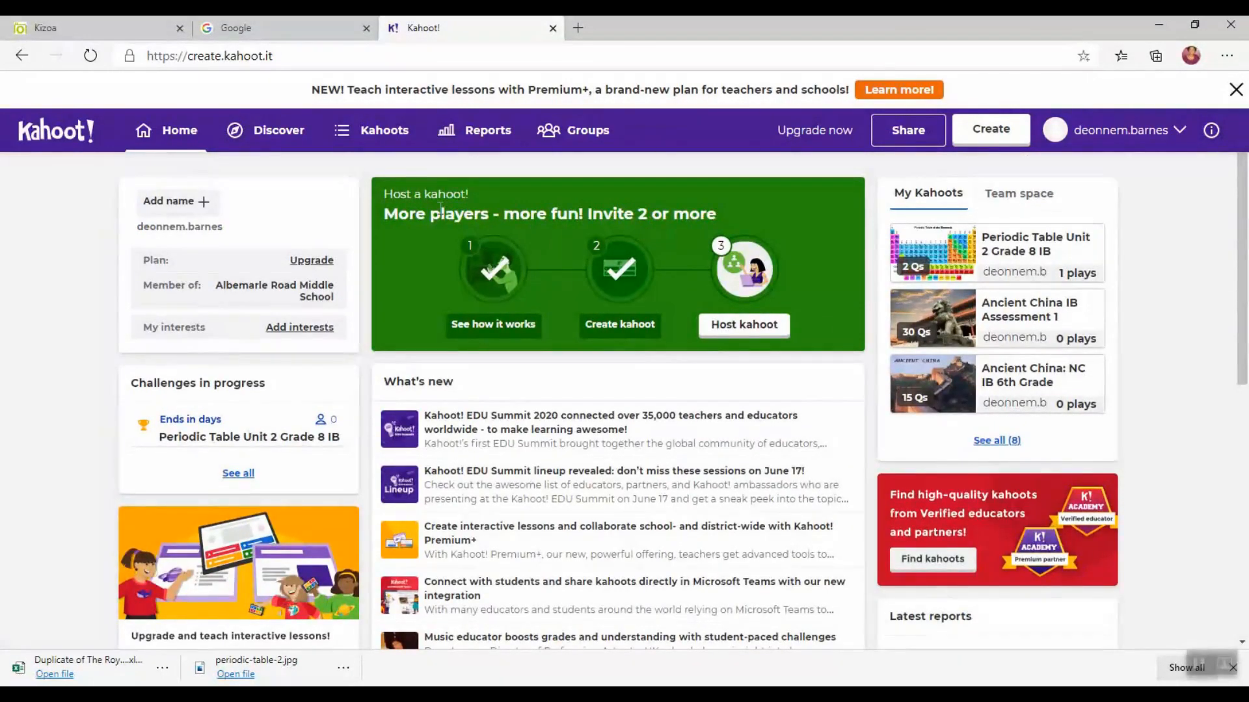
{"action": "left_click", "coordinate": [377, 135]}
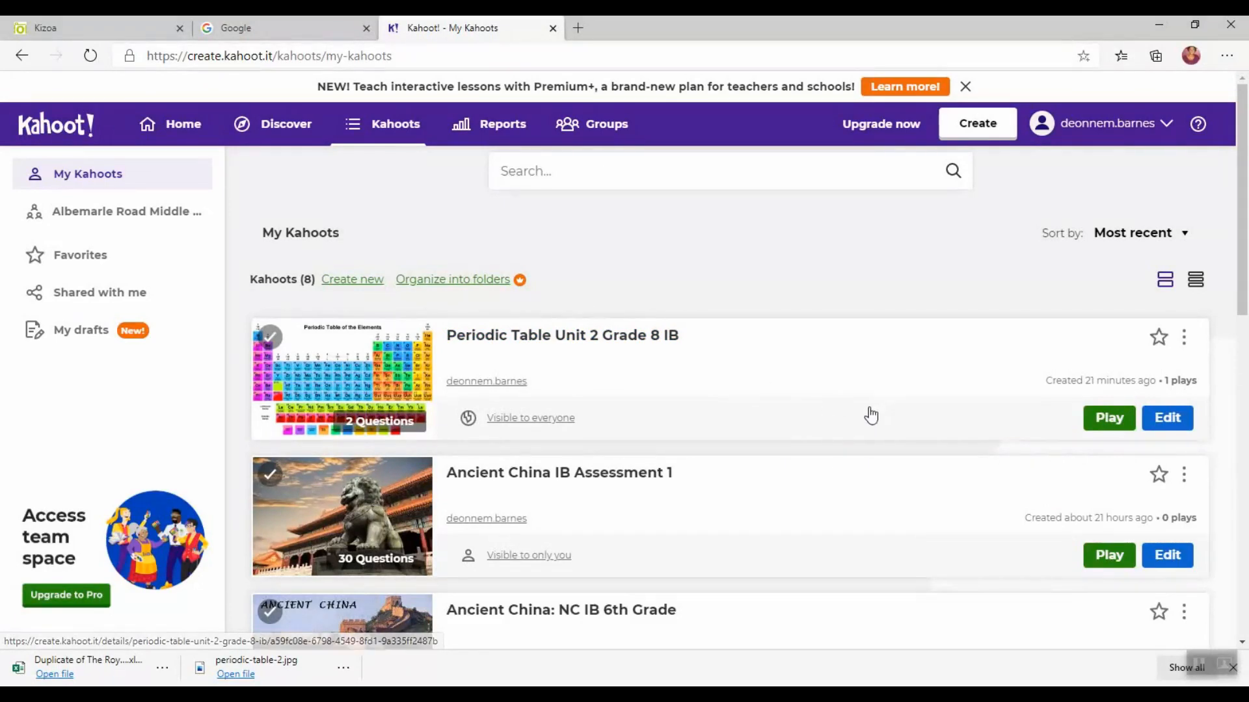
{"action": "left_click", "coordinate": [1098, 429]}
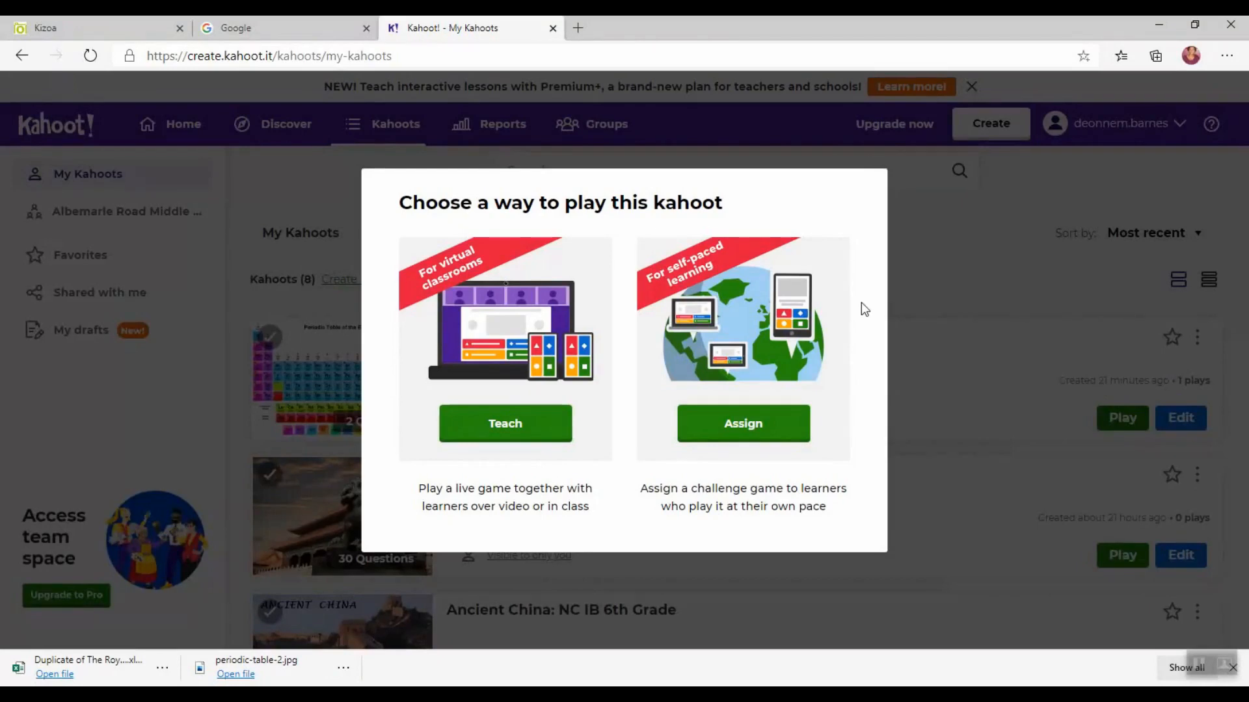
{"action": "left_click", "coordinate": [931, 321]}
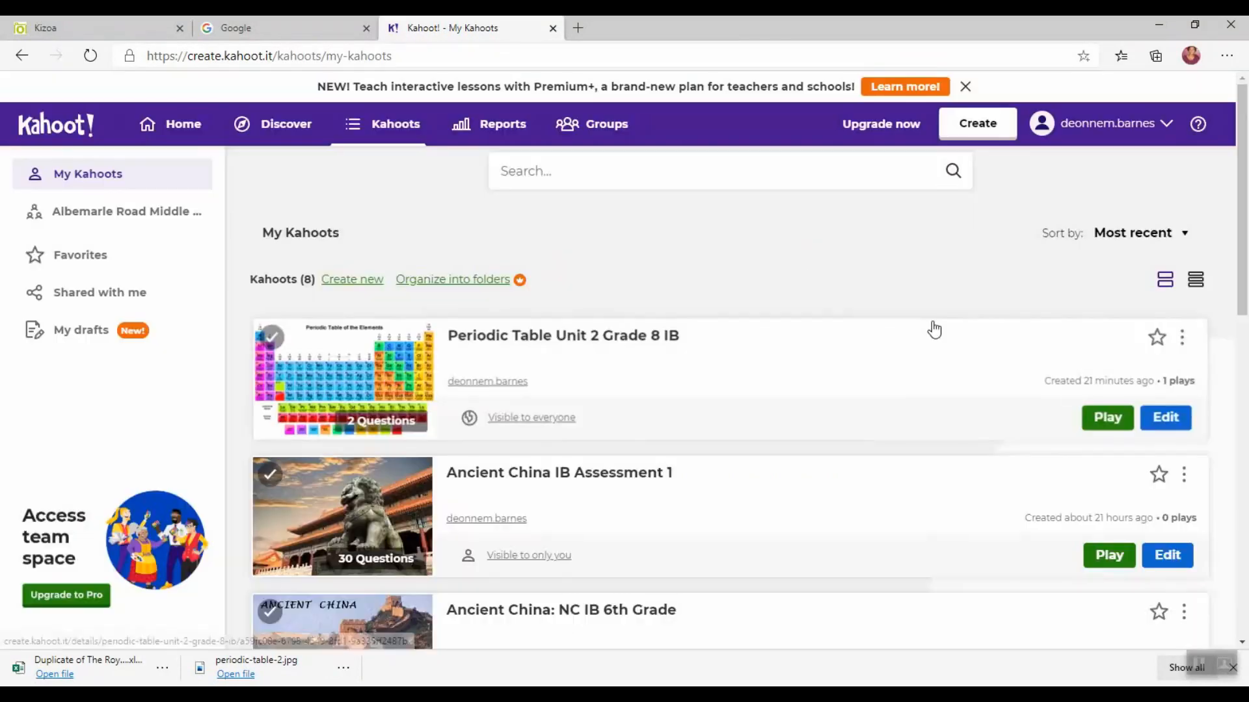
{"action": "left_click", "coordinate": [1102, 423]}
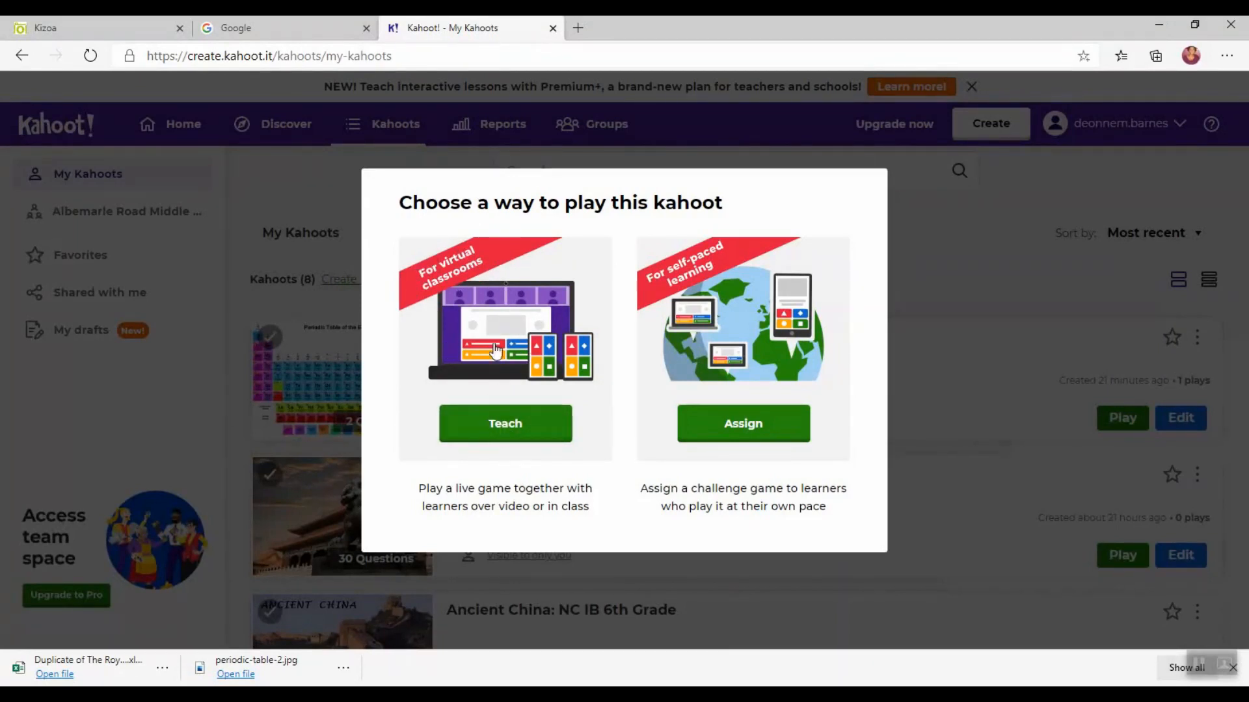
{"action": "left_click", "coordinate": [504, 421]}
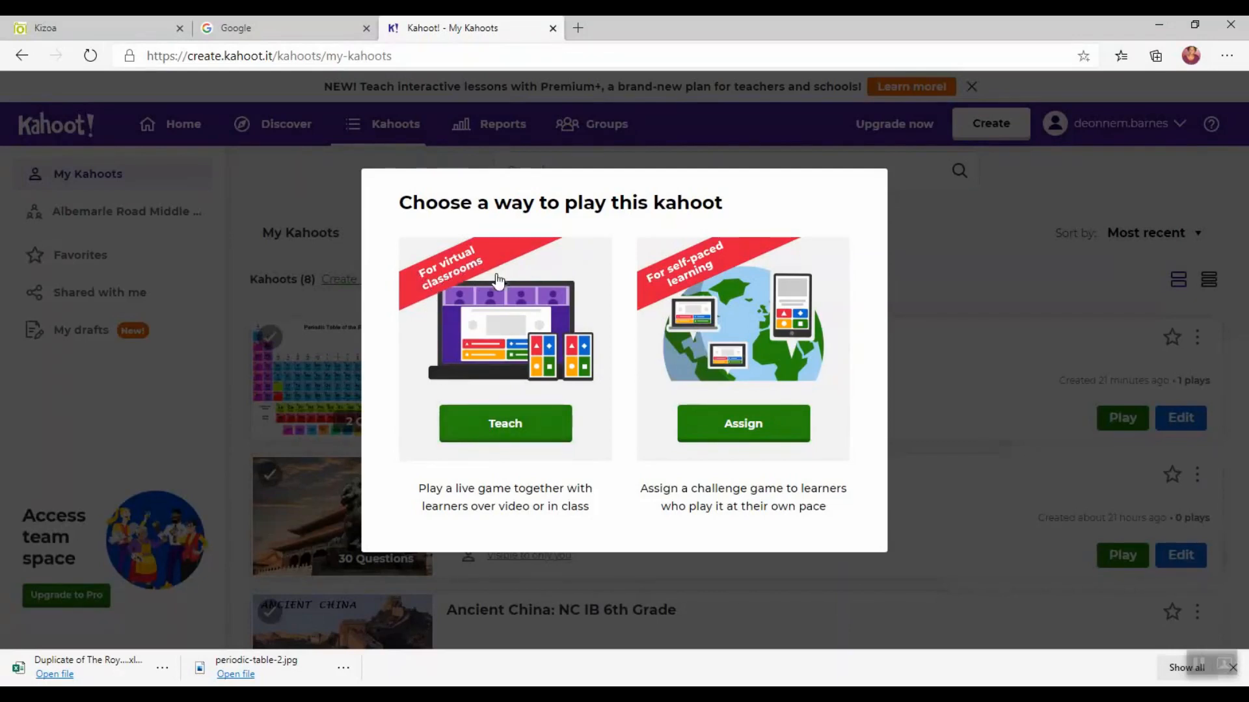
{"action": "left_click", "coordinate": [501, 439]}
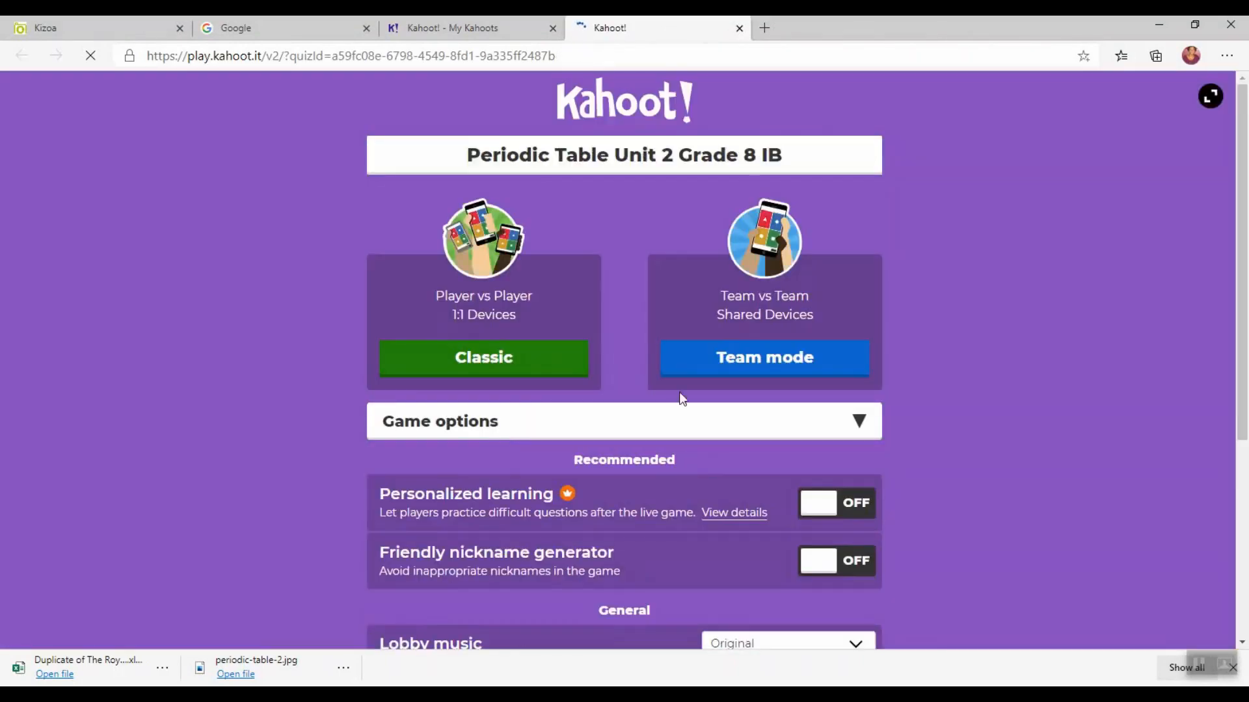
Step: Examine the live game's options, including the lobby music choices and the general and advanced settings
{"action": "left_click", "coordinate": [744, 362]}
{"action": "left_click_drag", "start_coordinate": [1242, 316], "coordinate": [1243, 554]}
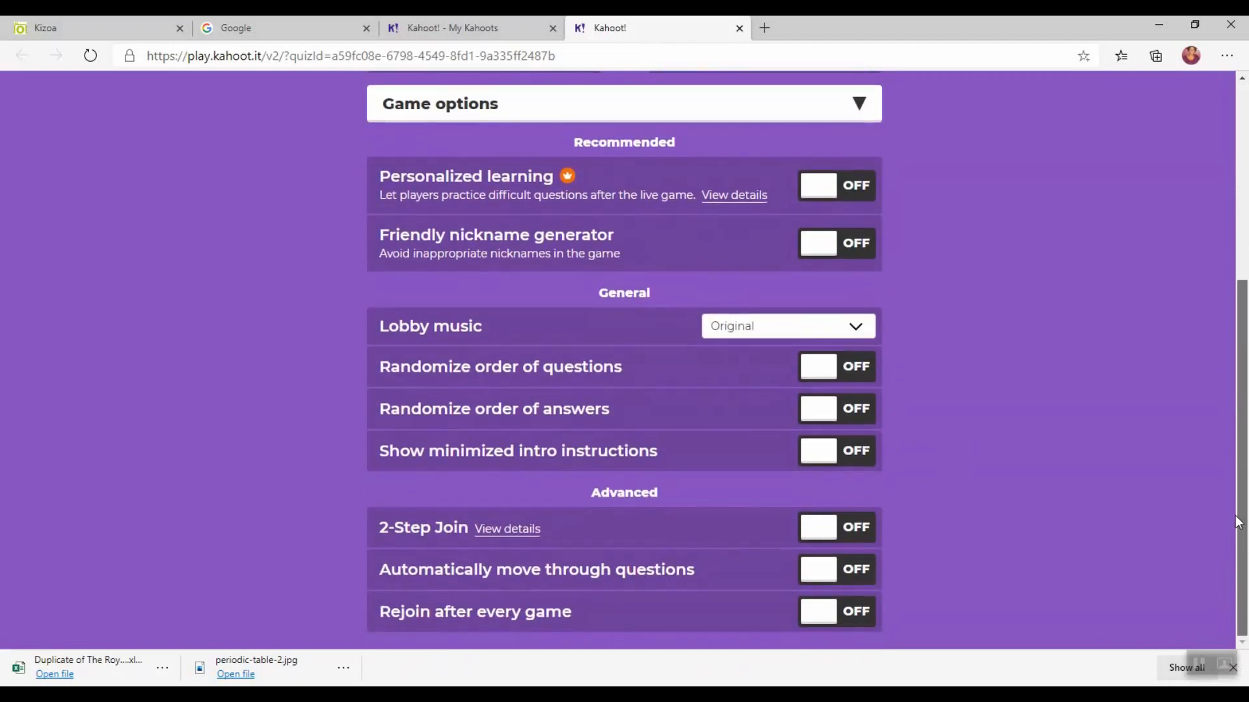
{"action": "left_click_drag", "start_coordinate": [1241, 534], "coordinate": [1241, 489]}
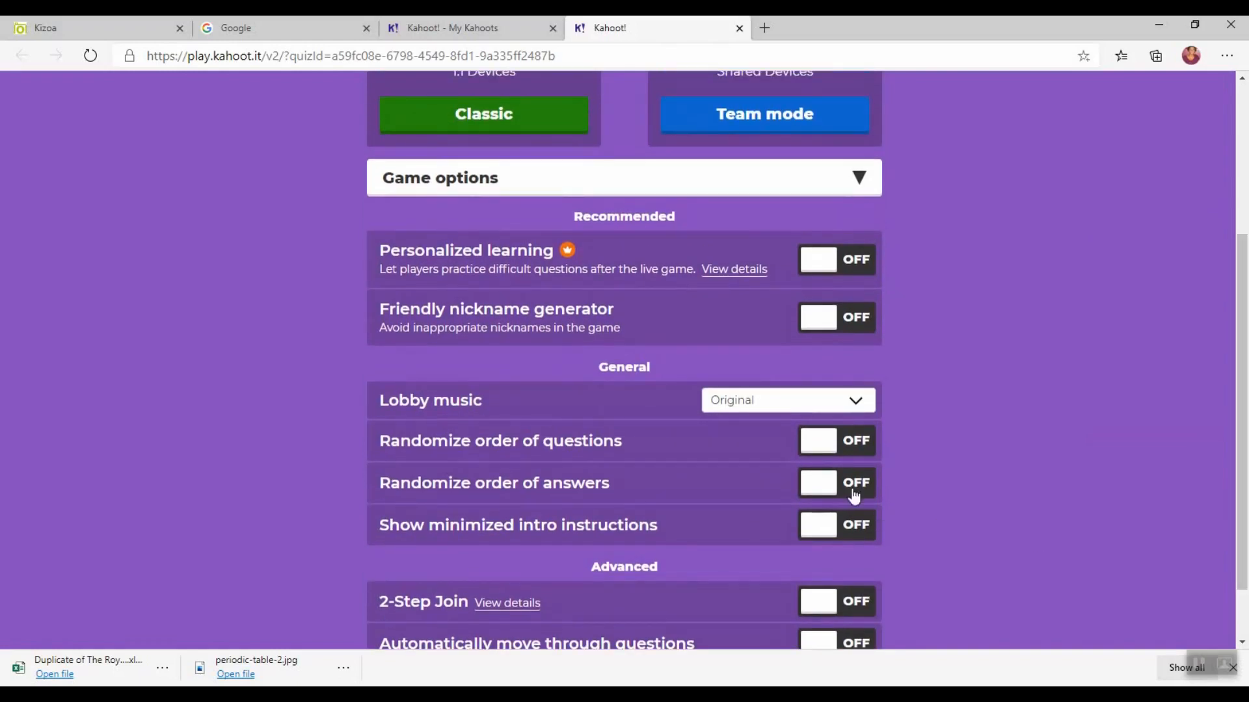
{"action": "left_click", "coordinate": [854, 403]}
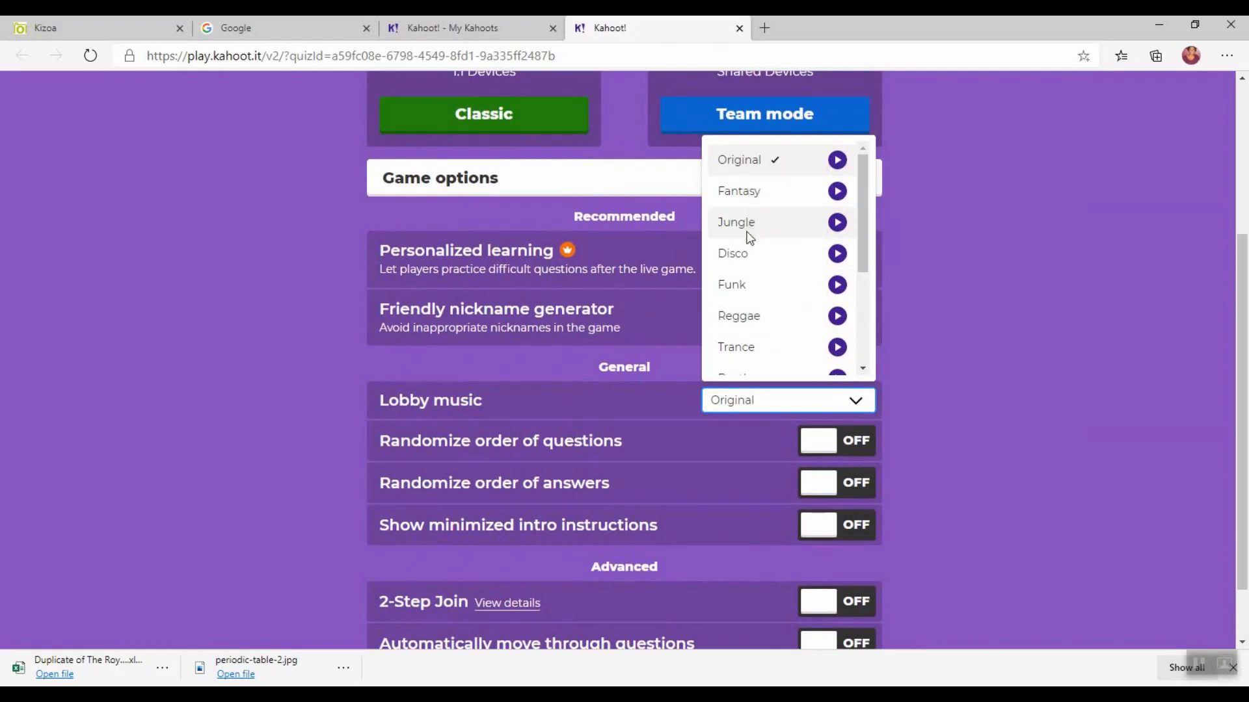
{"action": "left_click", "coordinate": [1006, 359]}
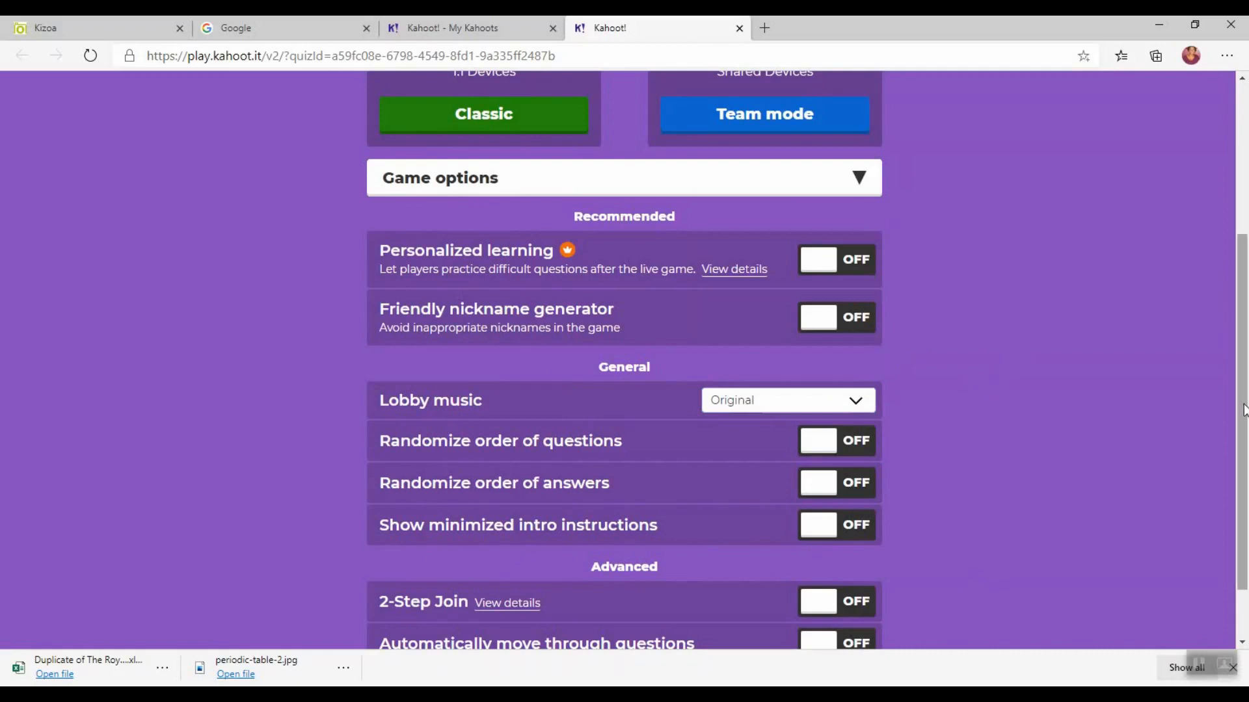
{"action": "left_click_drag", "start_coordinate": [1245, 411], "coordinate": [1247, 467]}
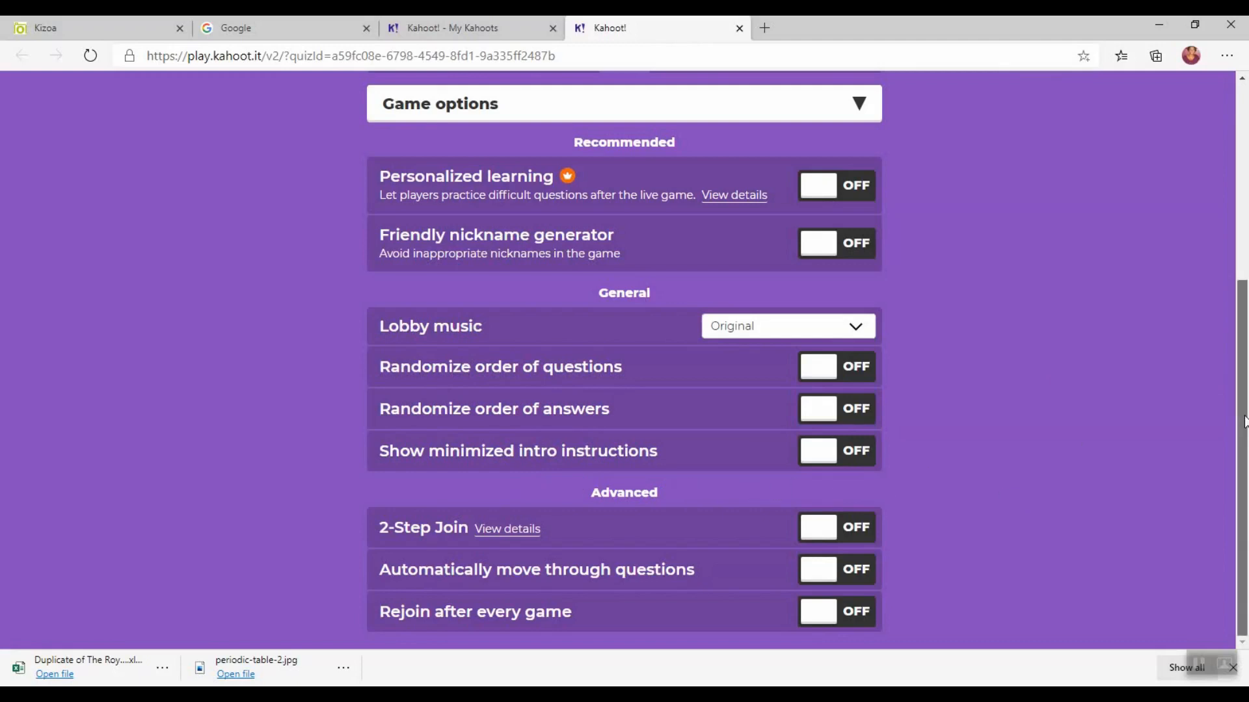
{"action": "mouse_move", "coordinate": [1245, 423]}
{"action": "left_mouse_down"}
{"action": "mouse_move", "coordinate": [1235, 187]}
{"action": "mouse_move", "coordinate": [1245, 421]}
{"action": "left_mouse_up"}
{"action": "left_click_drag", "start_coordinate": [1247, 478], "coordinate": [1246, 479]}
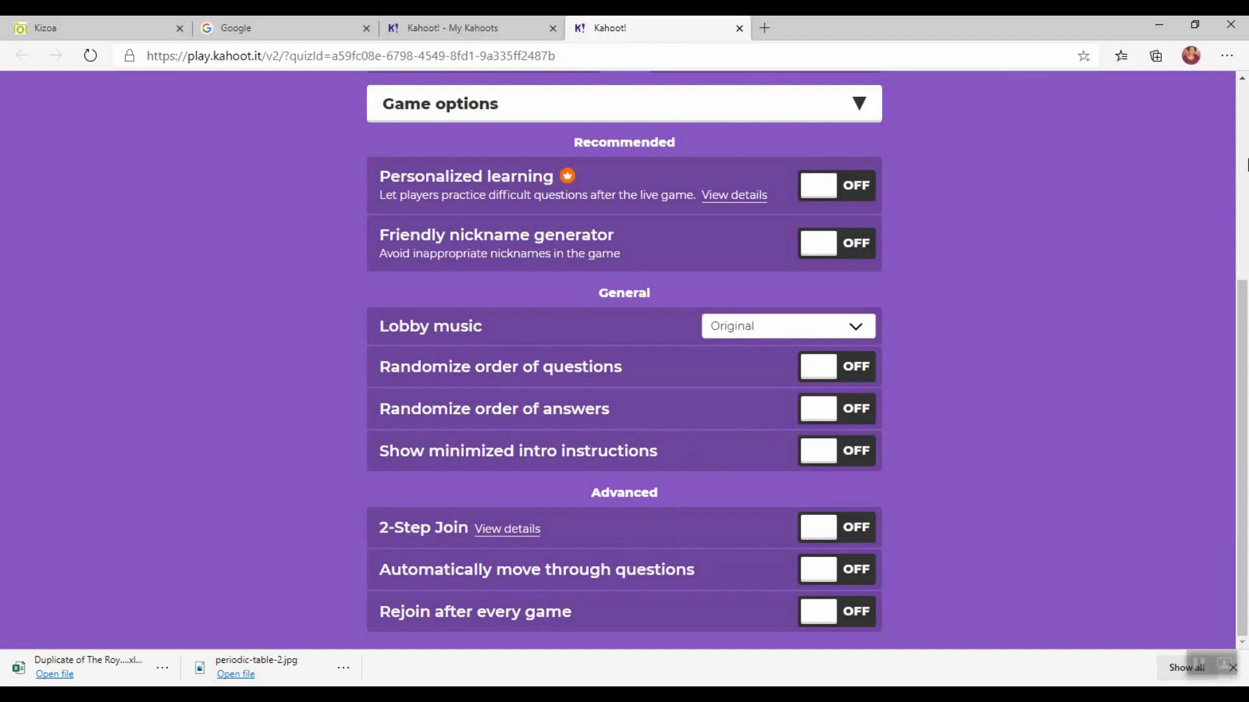
{"action": "scroll", "coordinate": [1229, 209], "scroll_direction": "up", "scroll_amount": 5}
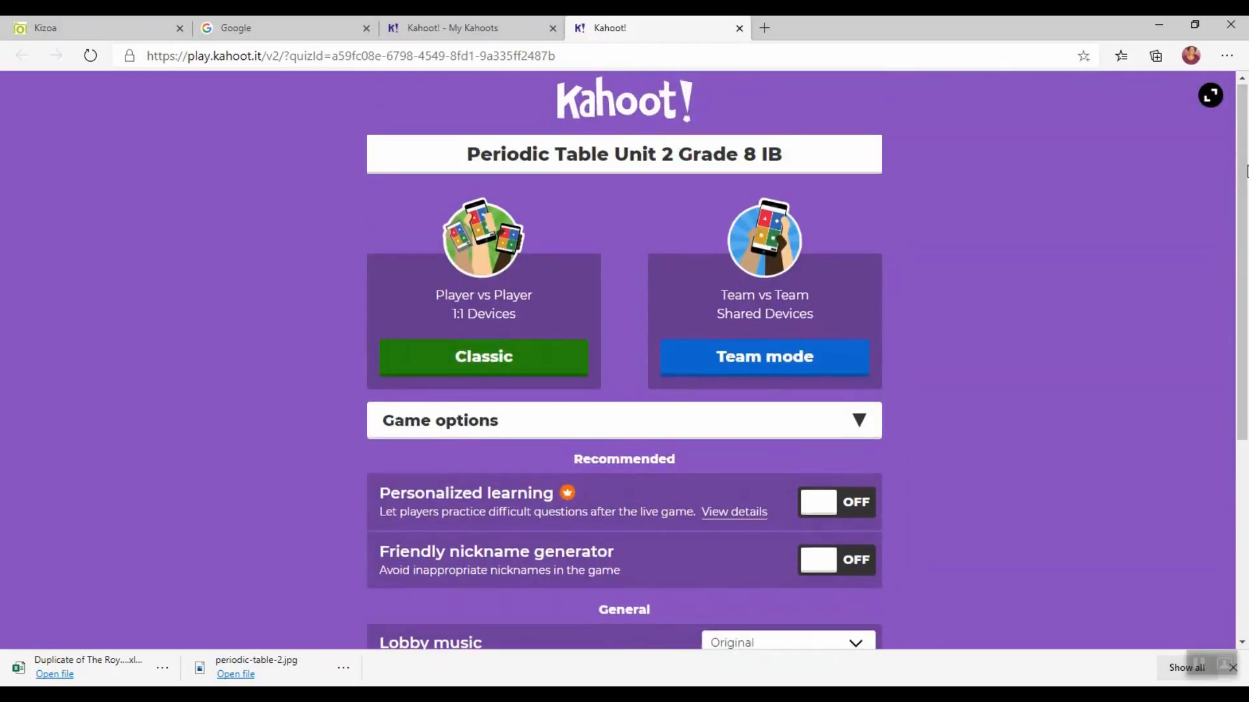
Step: Launch the live game in Classic mode to view its lobby, exit the game and close its browser page
{"action": "left_click", "coordinate": [496, 369]}
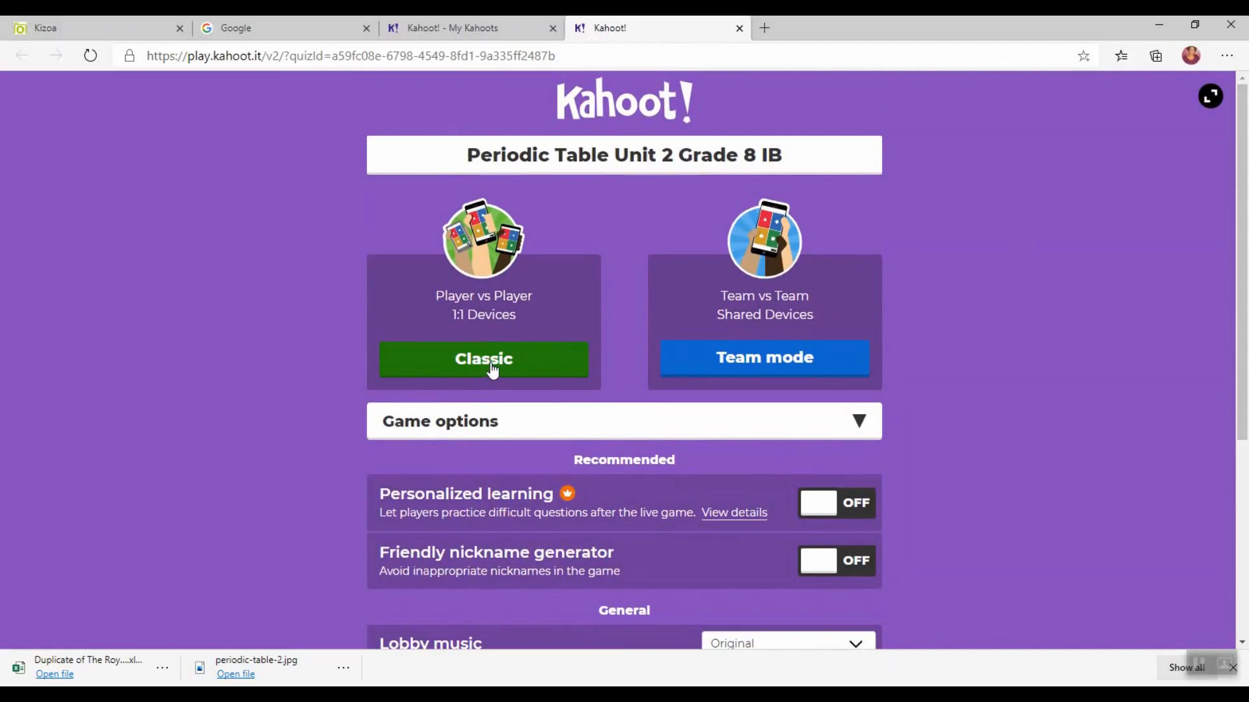
{"action": "left_click", "coordinate": [491, 364]}
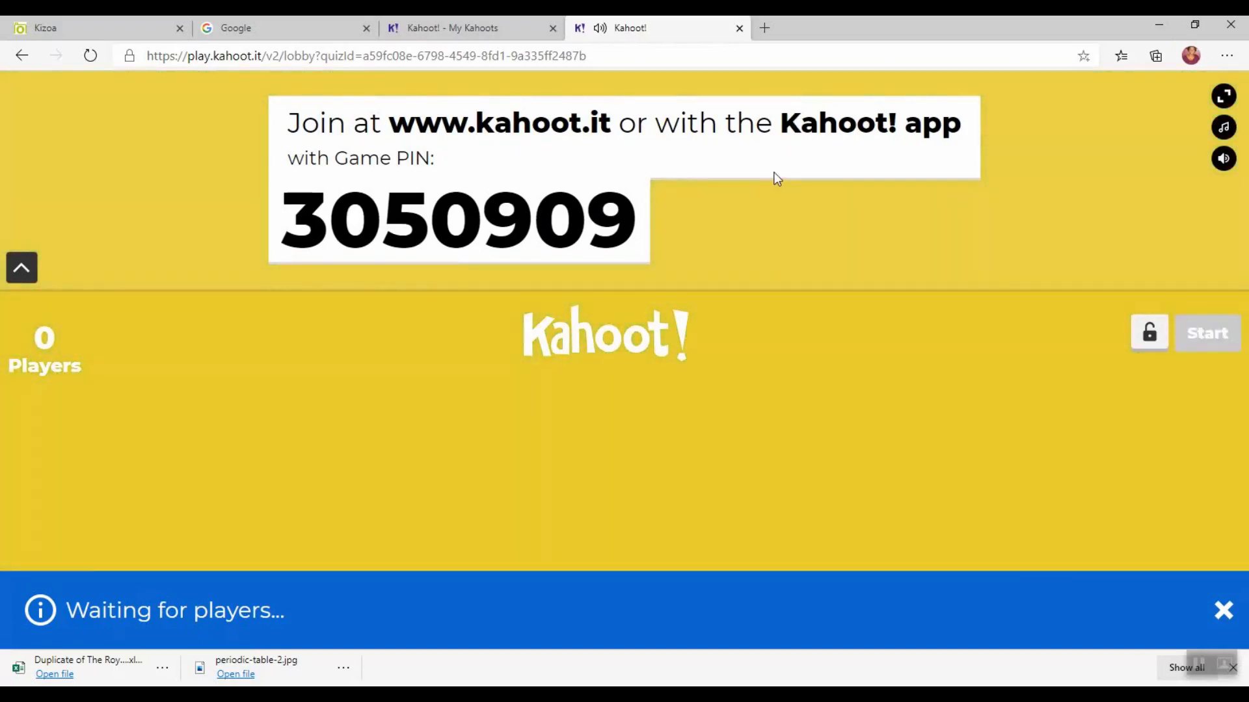
{"action": "left_click", "coordinate": [18, 63]}
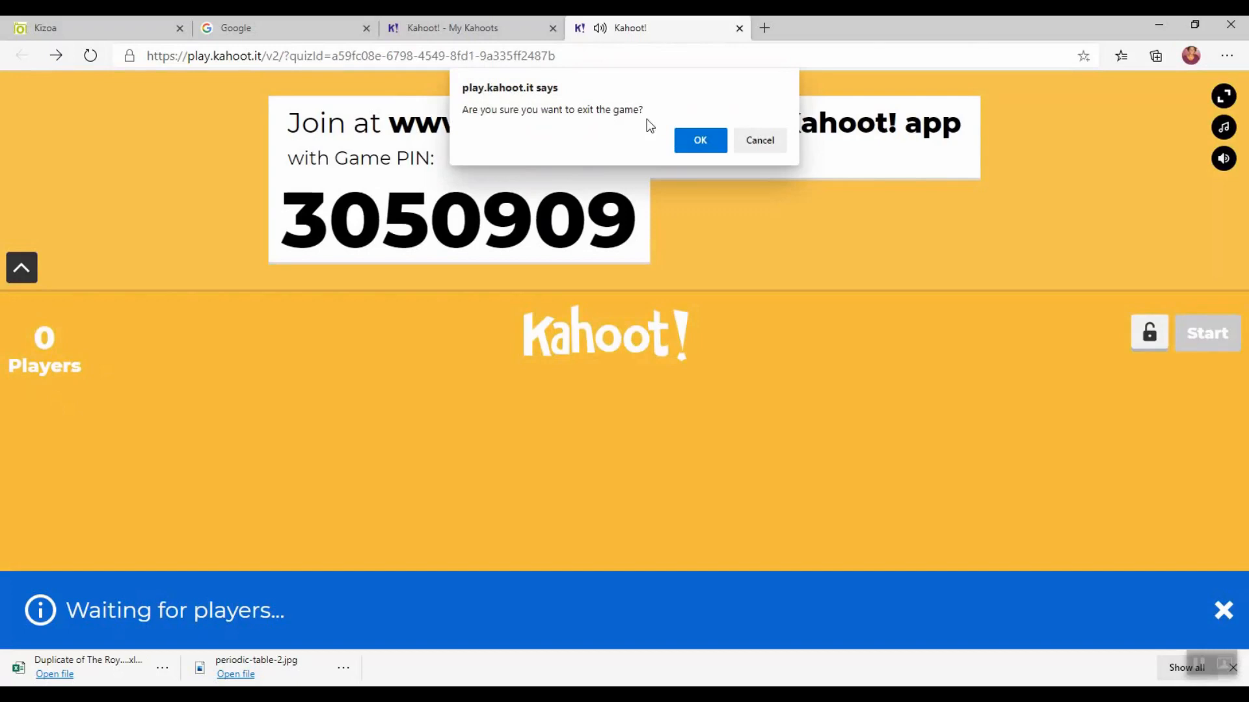
{"action": "left_click", "coordinate": [686, 138]}
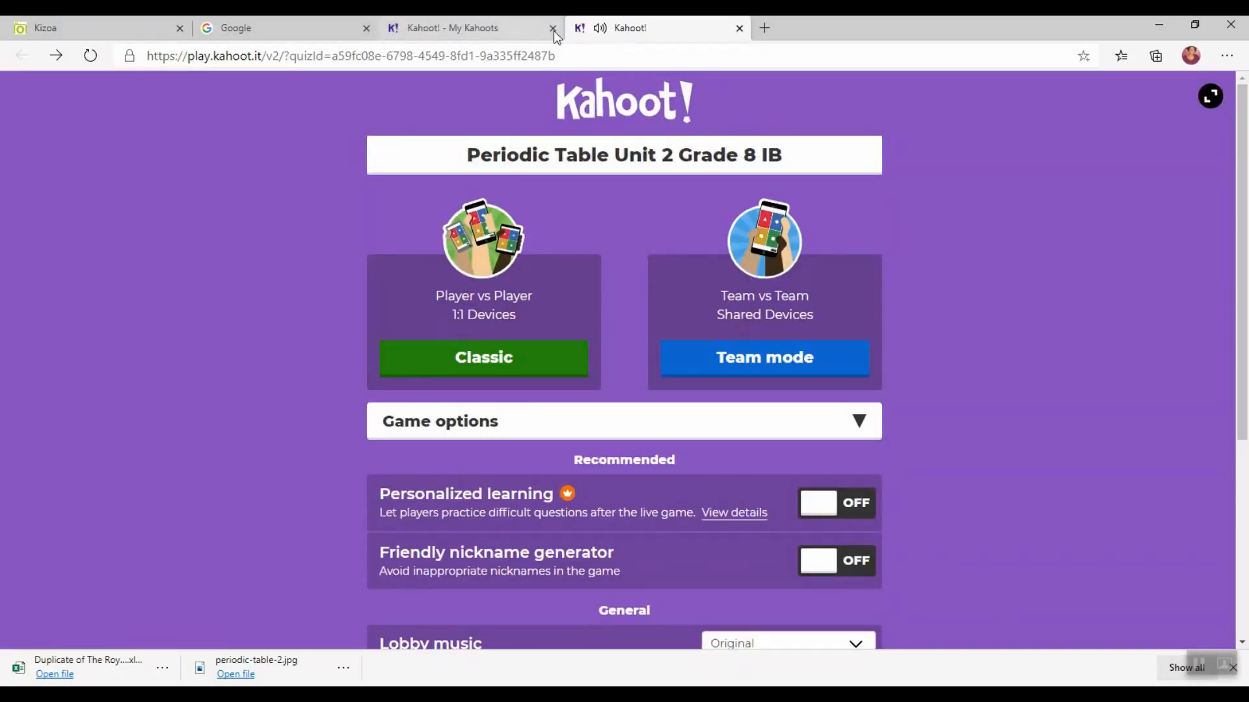
{"action": "left_click", "coordinate": [739, 28]}
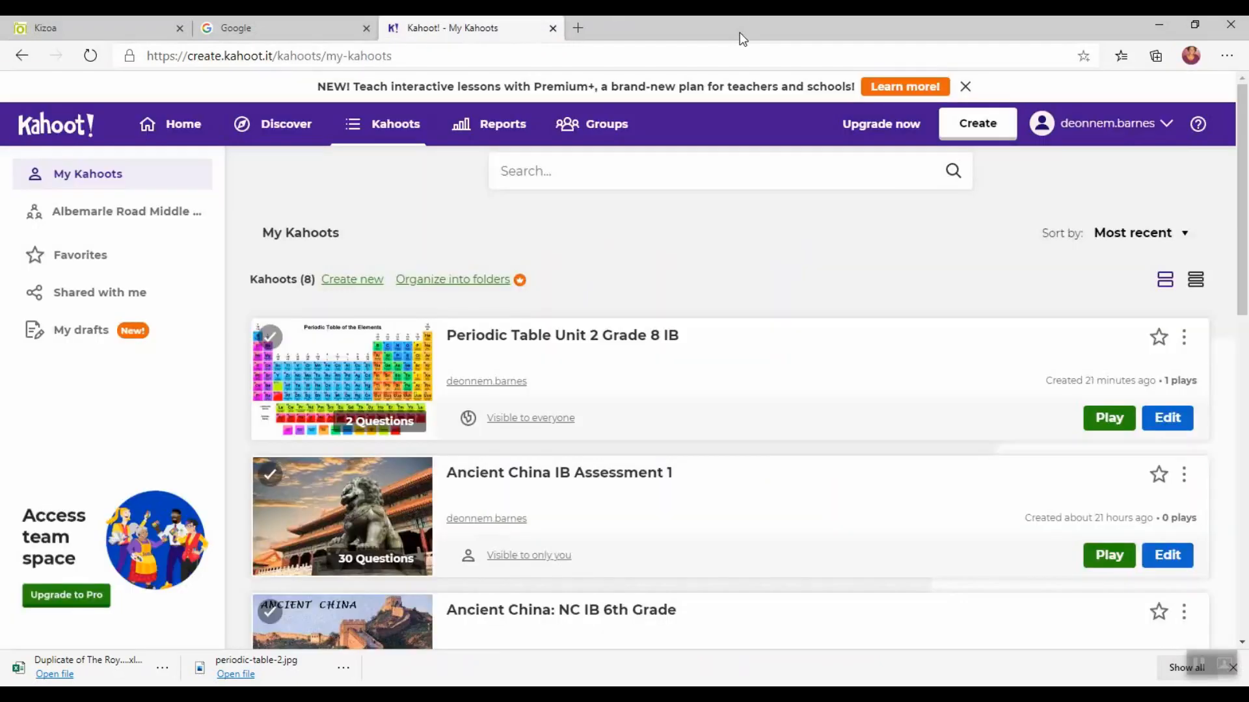
{"action": "left_click", "coordinate": [1098, 416]}
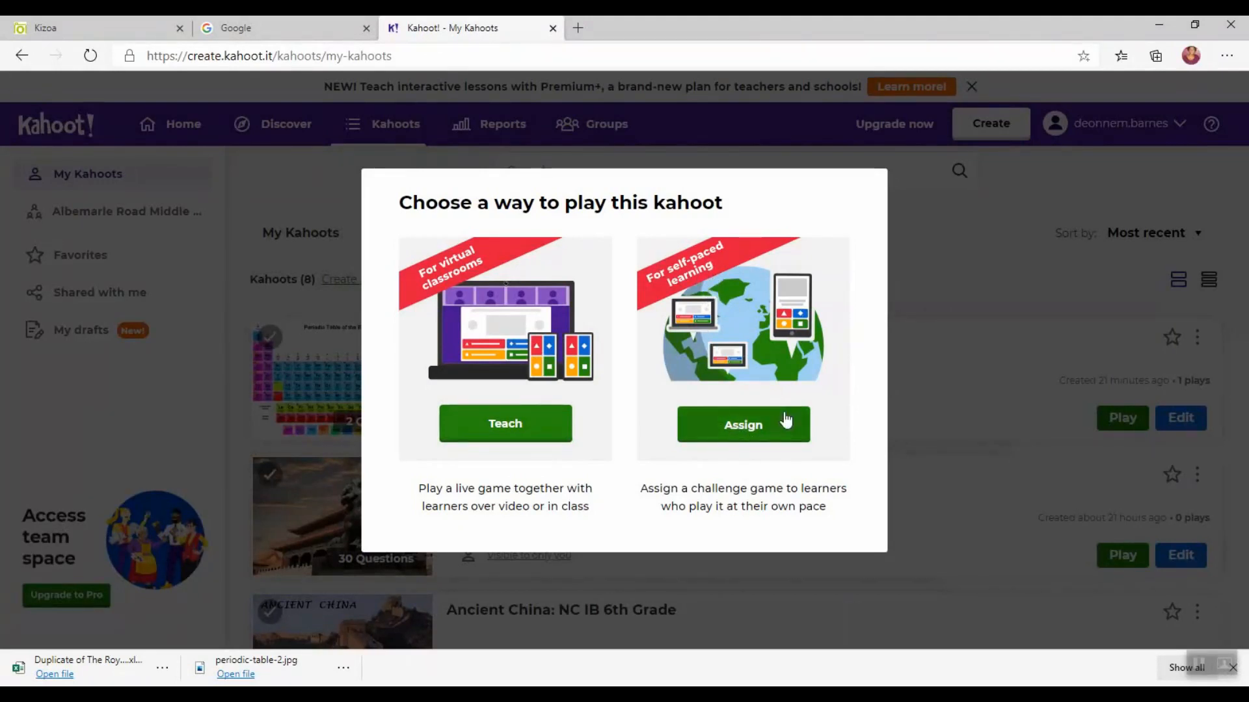
{"action": "left_click", "coordinate": [749, 432]}
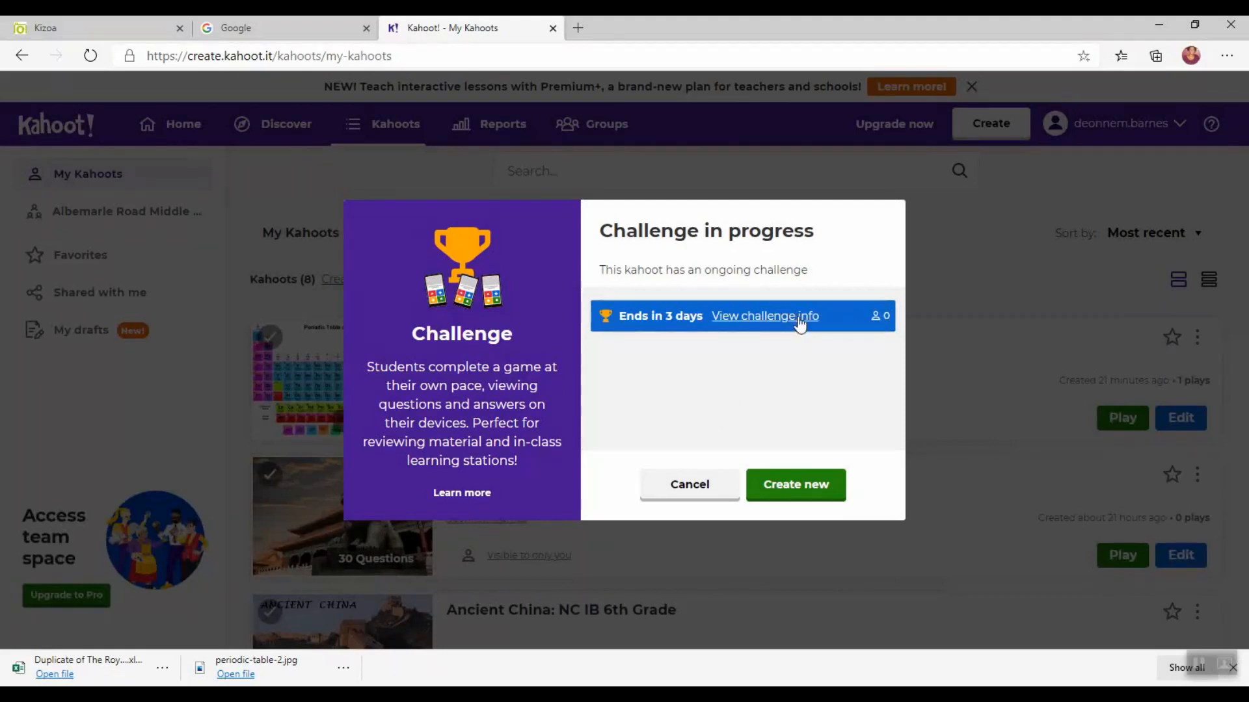
{"action": "left_click", "coordinate": [681, 498]}
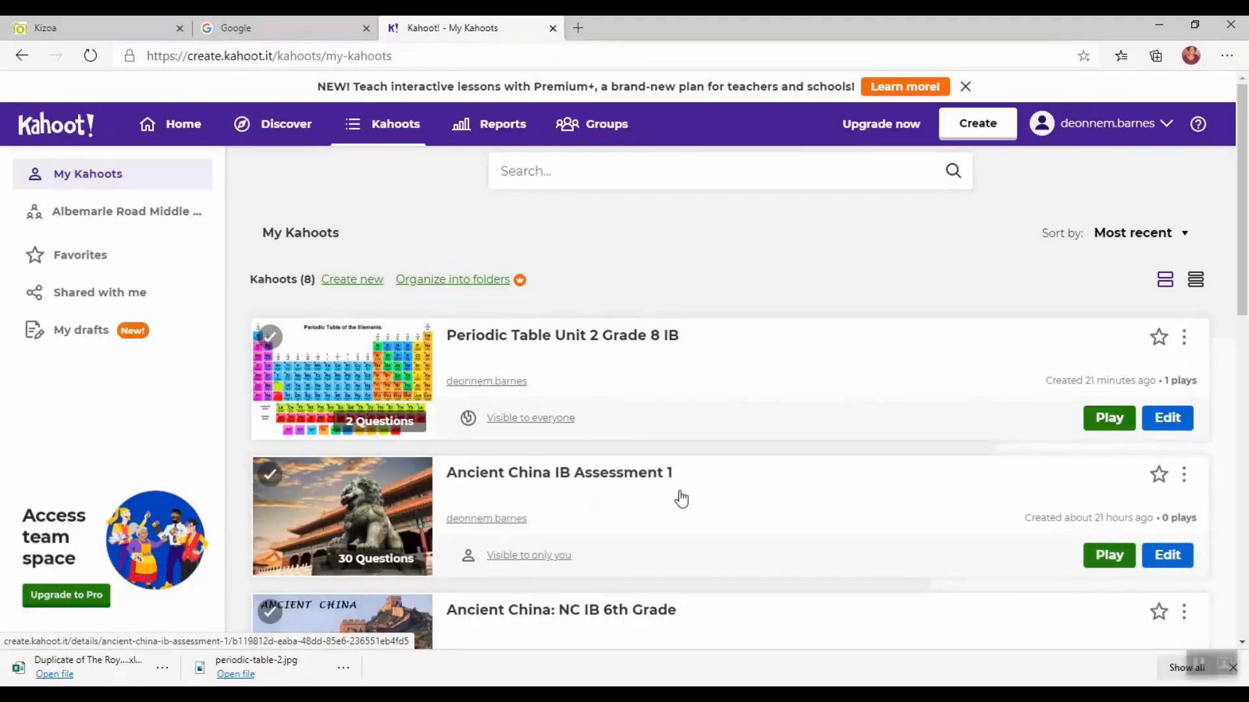
Step: Create a new self-paced challenge for Periodic Table Unit 2 Grade 8 IB due Thu 23 Jul at 12:00 PM, with the question timer on
{"action": "left_click", "coordinate": [1108, 431]}
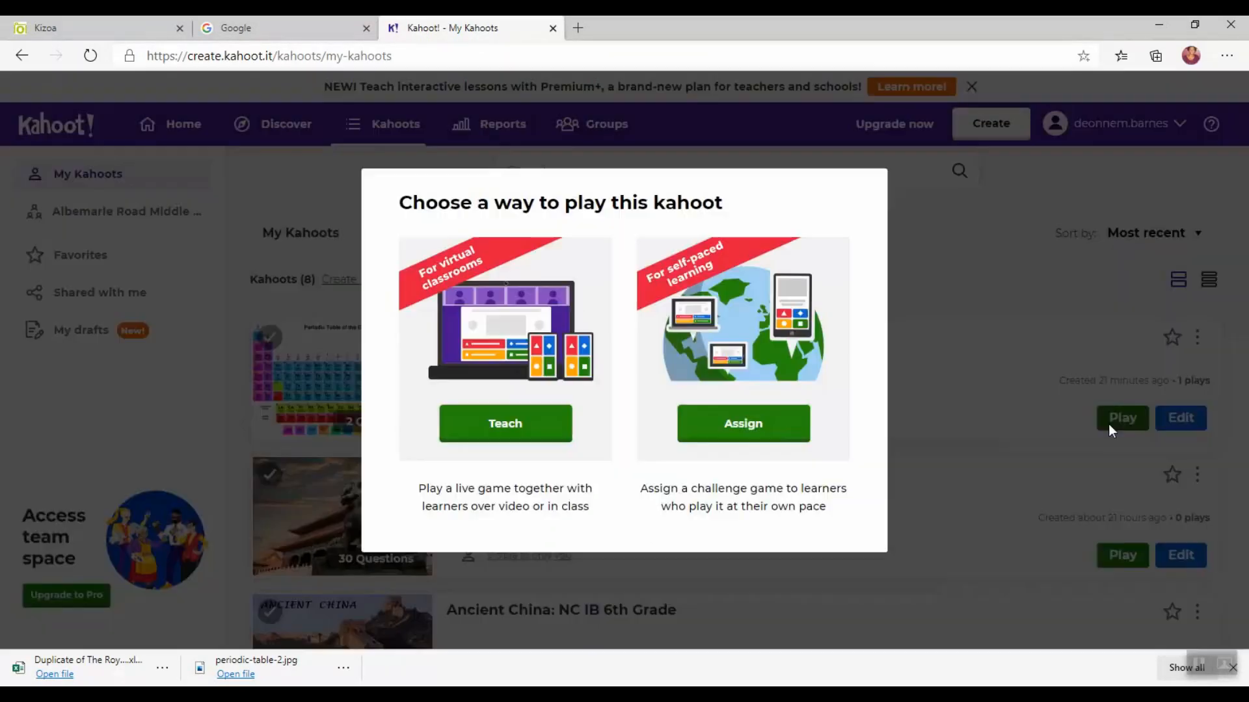
{"action": "left_click", "coordinate": [758, 437]}
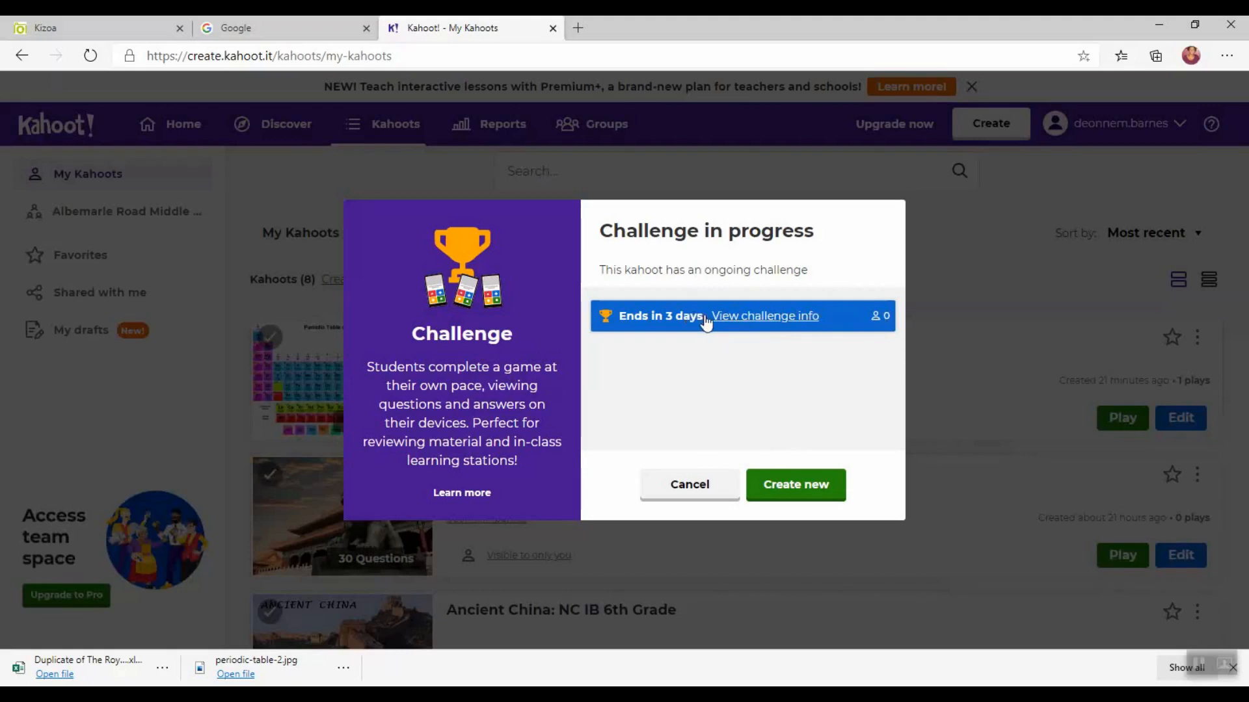
{"action": "left_click", "coordinate": [787, 494]}
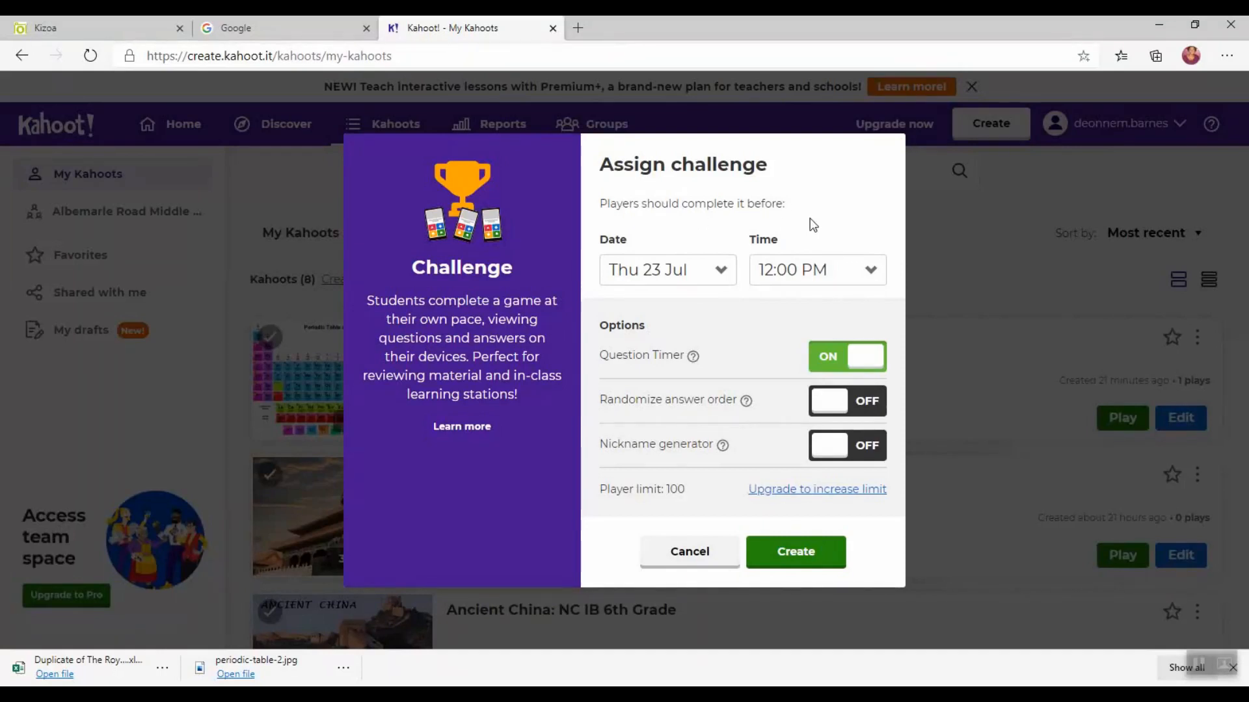
{"action": "left_click", "coordinate": [721, 277]}
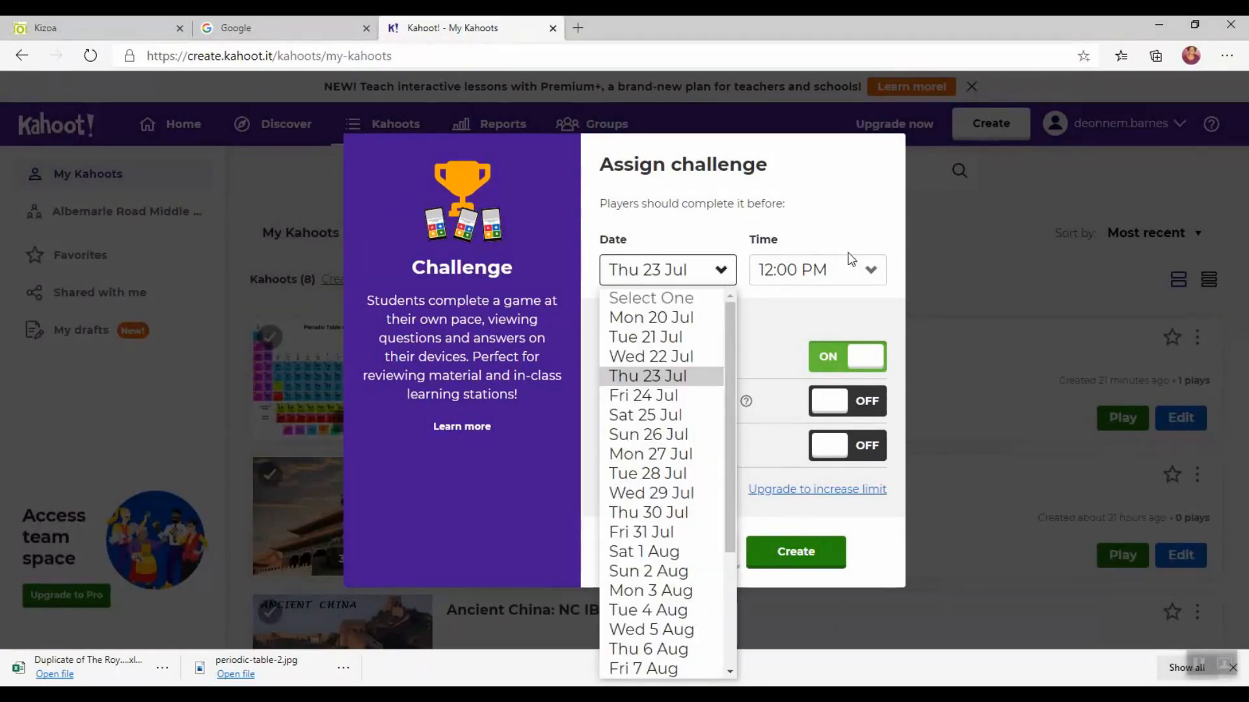
{"action": "left_click", "coordinate": [865, 219]}
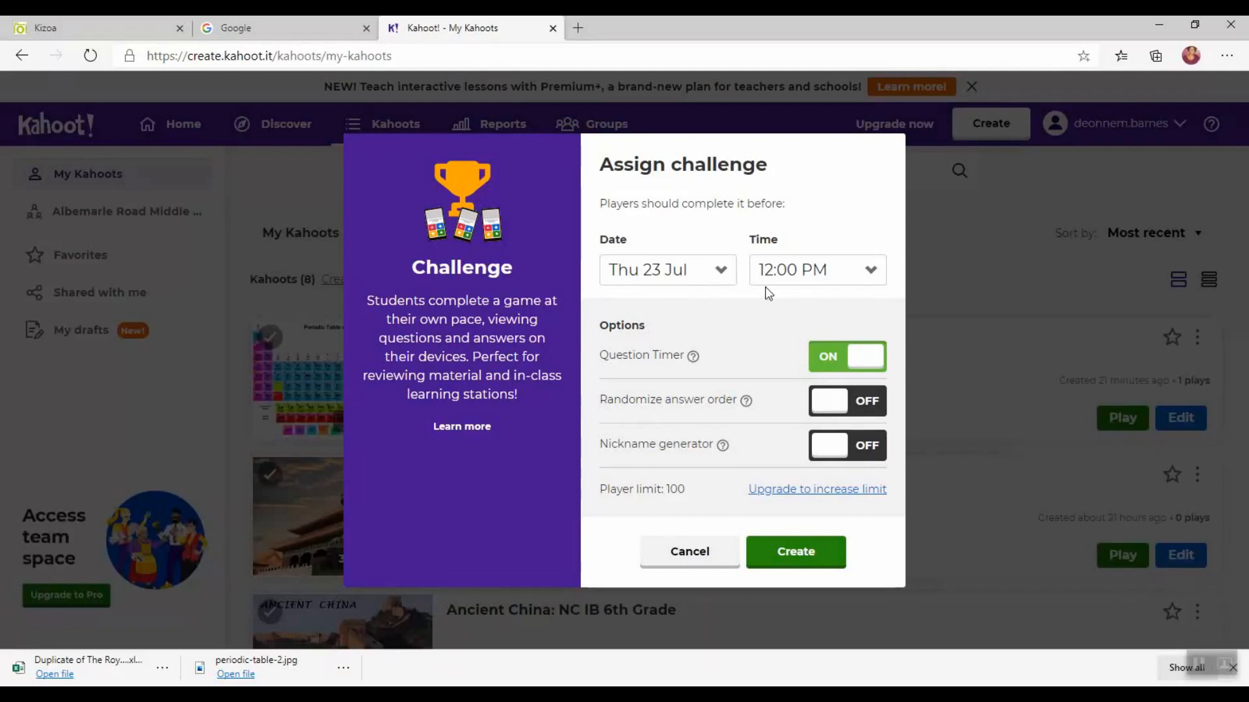
{"action": "left_click", "coordinate": [720, 273]}
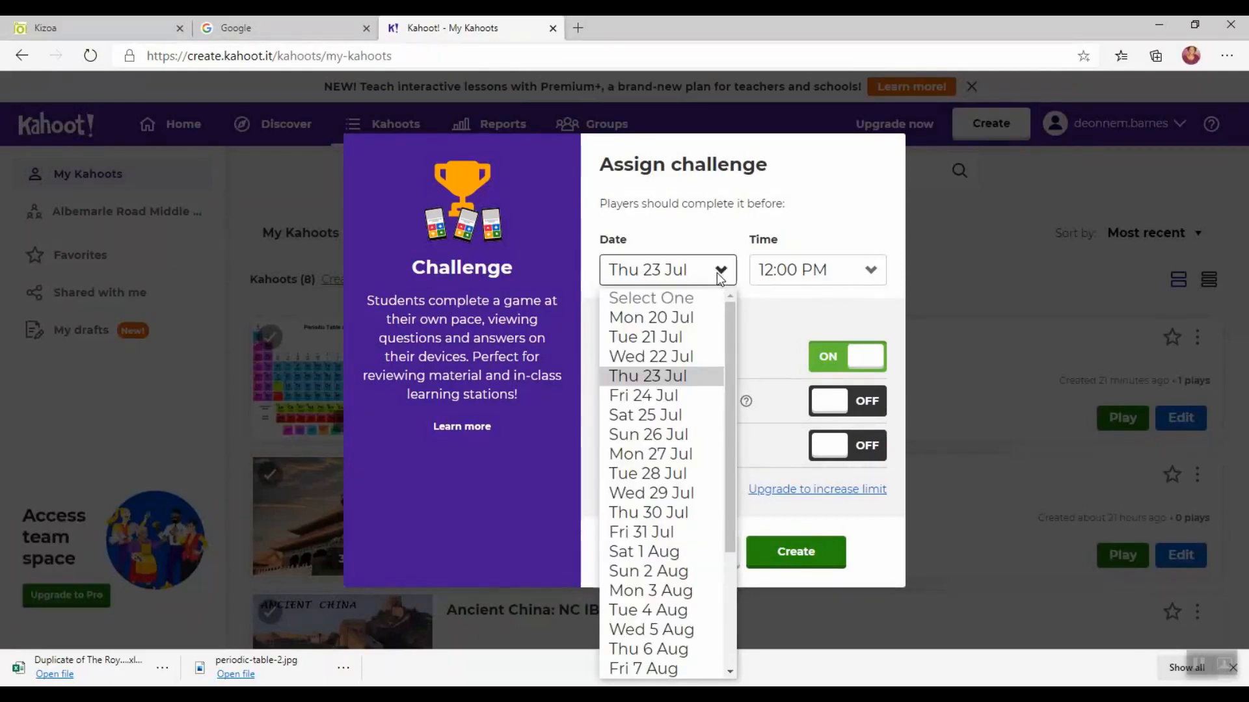
{"action": "left_click", "coordinate": [871, 271]}
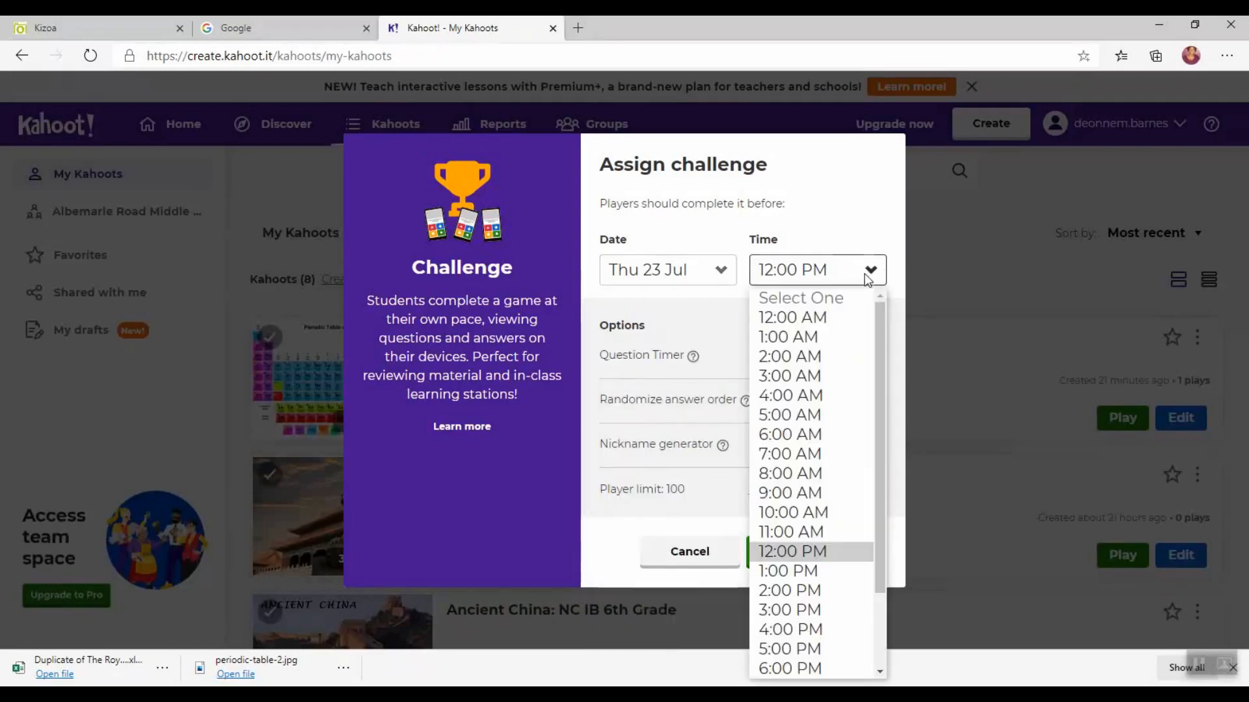
{"action": "left_click", "coordinate": [849, 235]}
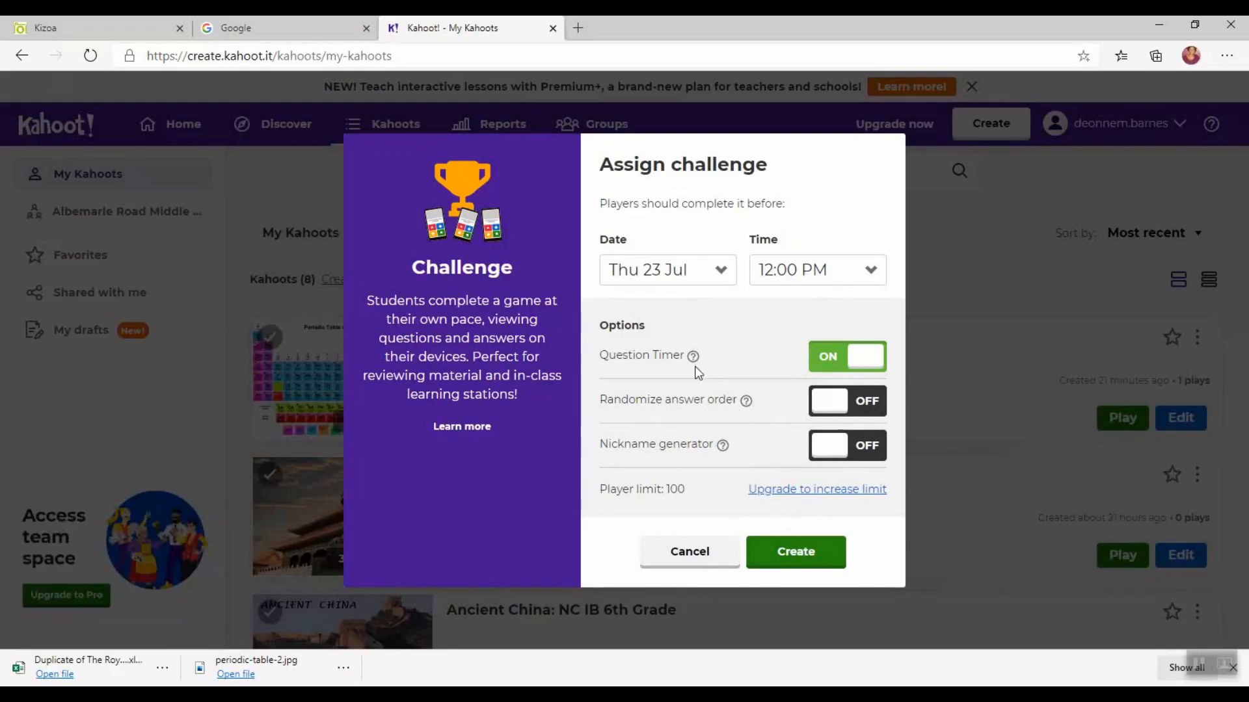
{"action": "left_click", "coordinate": [796, 571]}
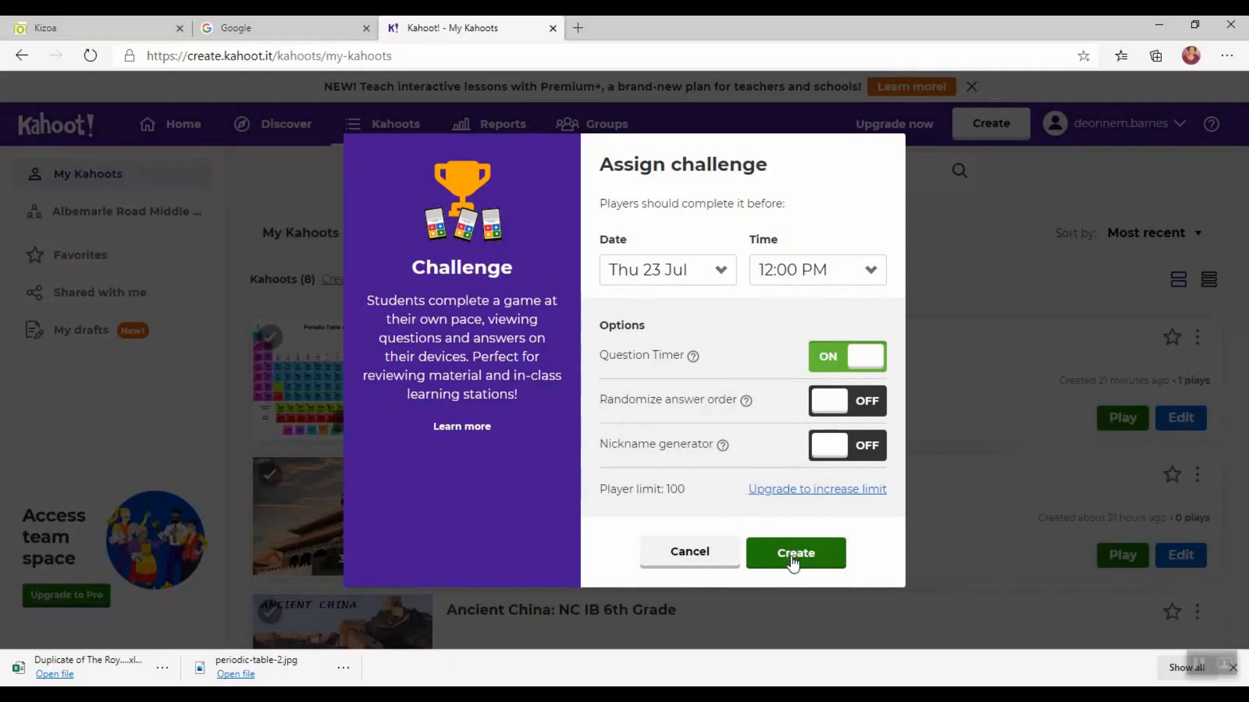
{"action": "left_click", "coordinate": [792, 556]}
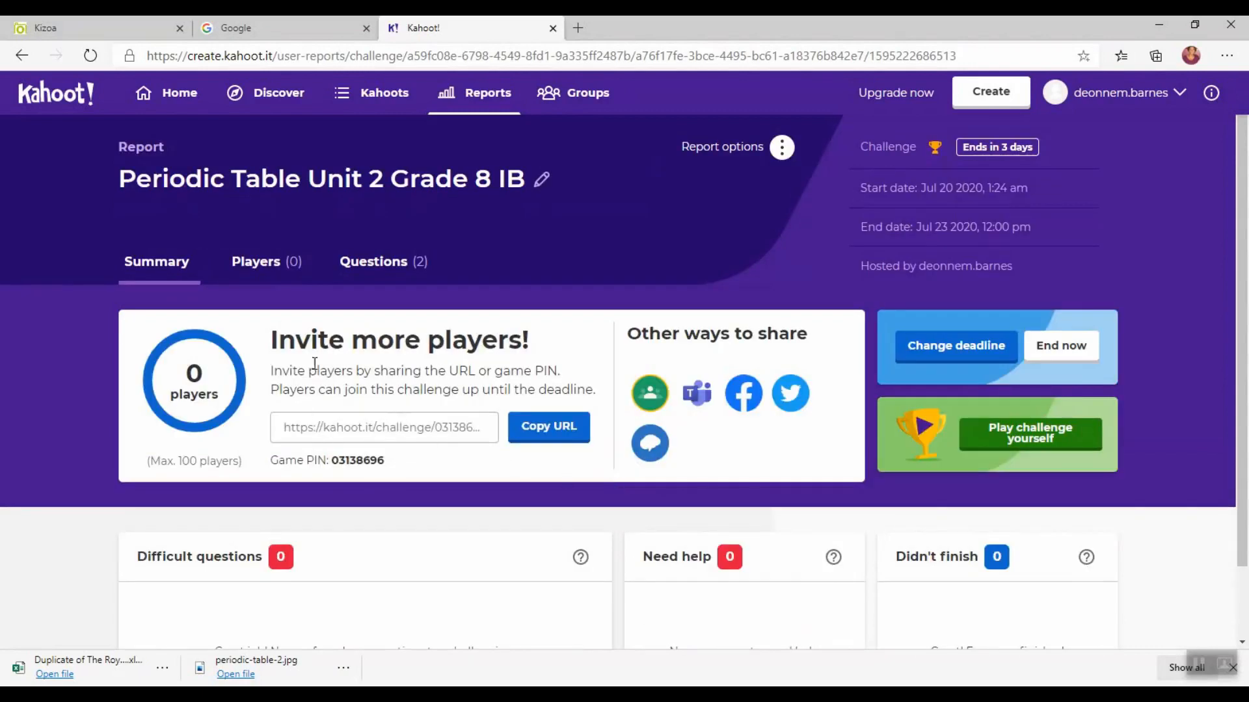
Step: Copy the new challenge's invitation URL and select its game PIN
{"action": "left_click", "coordinate": [280, 432]}
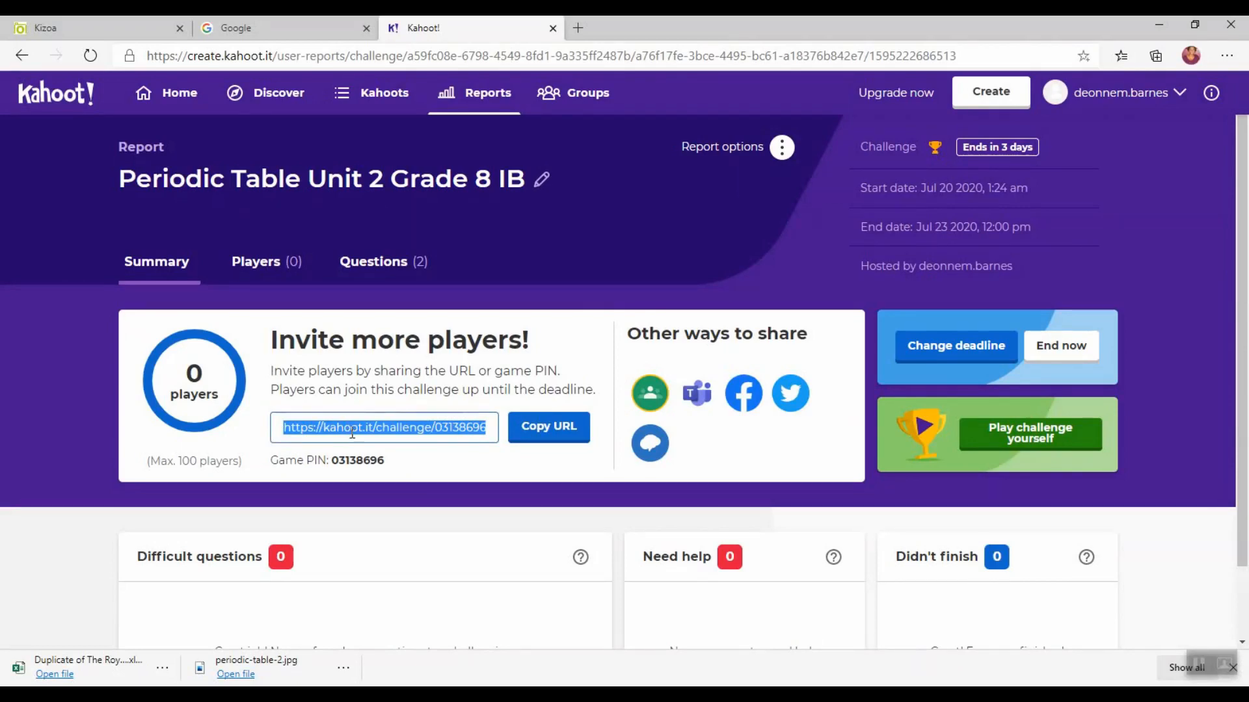
{"action": "left_click", "coordinate": [554, 435]}
{"action": "left_click_drag", "start_coordinate": [329, 463], "coordinate": [385, 463]}
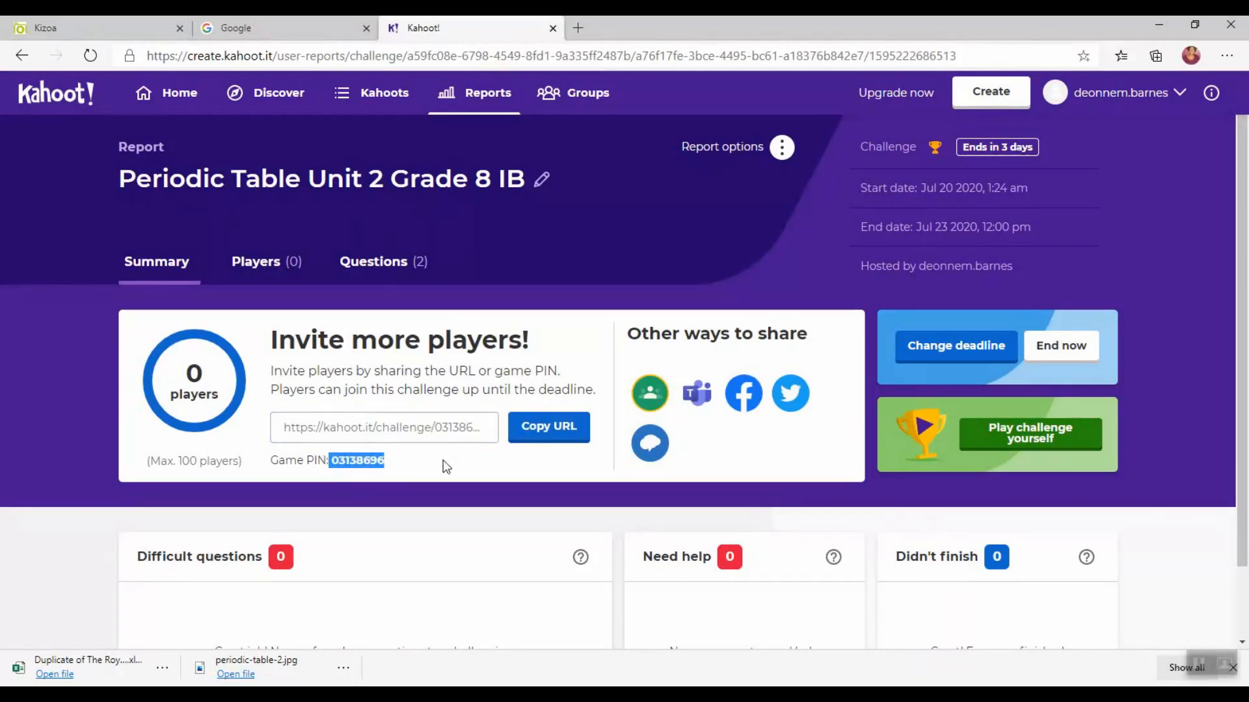